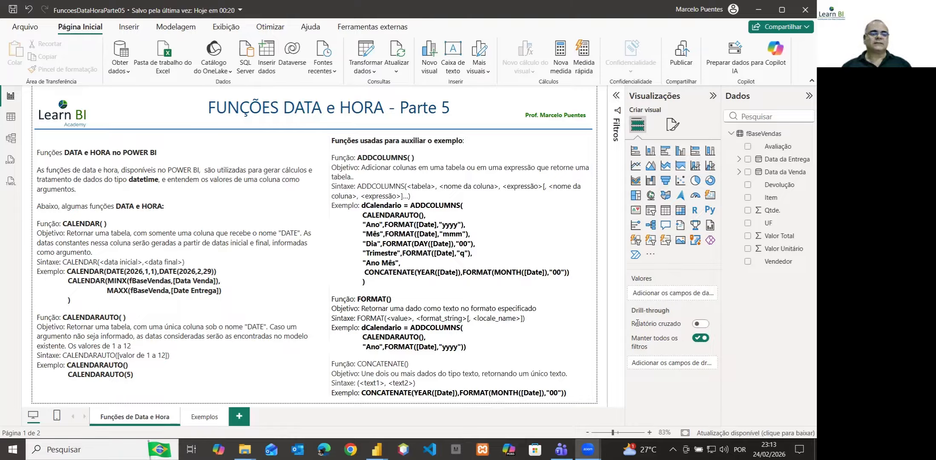
Go to the Exemplos report page and start a new calculated table named Calendário 01
left_click(11, 116)
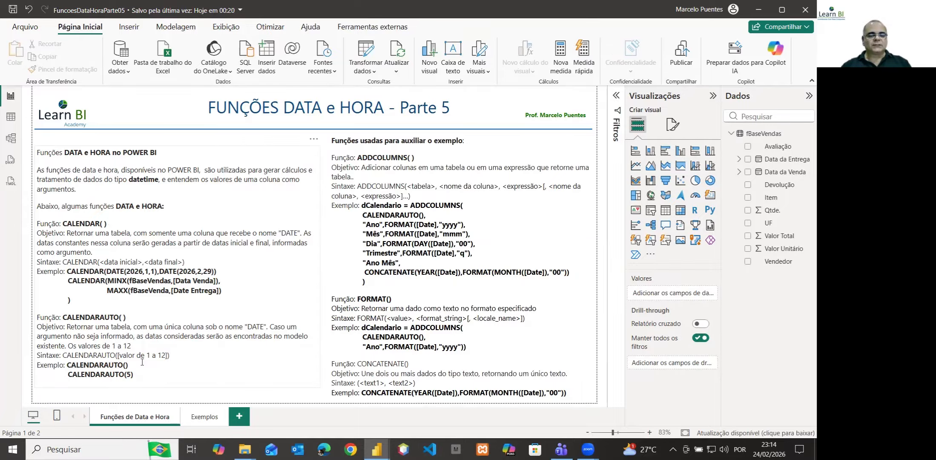
left_click(208, 420)
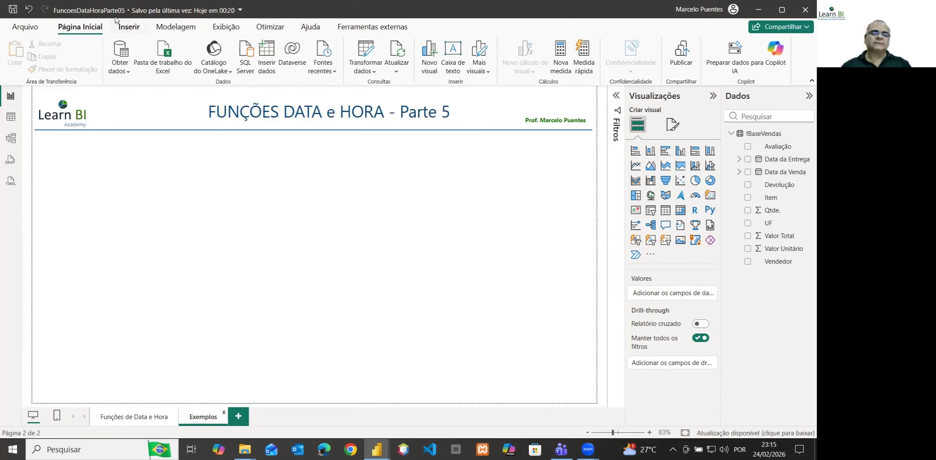
left_click(168, 29)
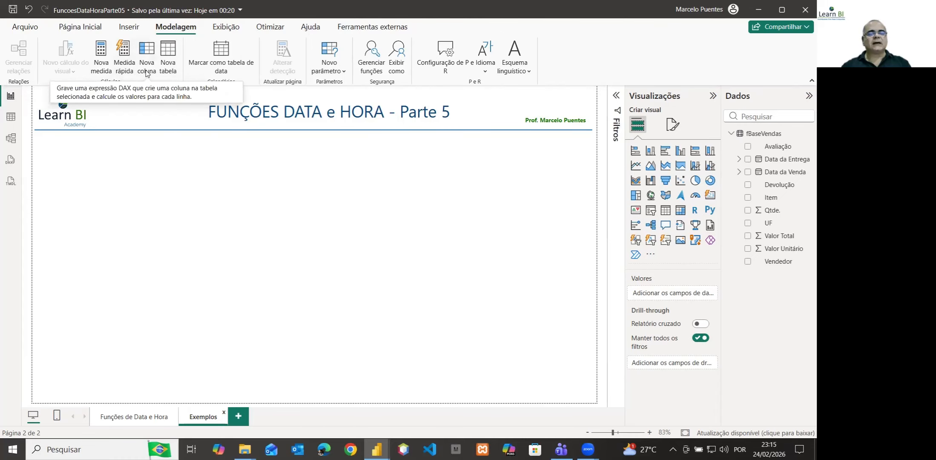
left_click(169, 52)
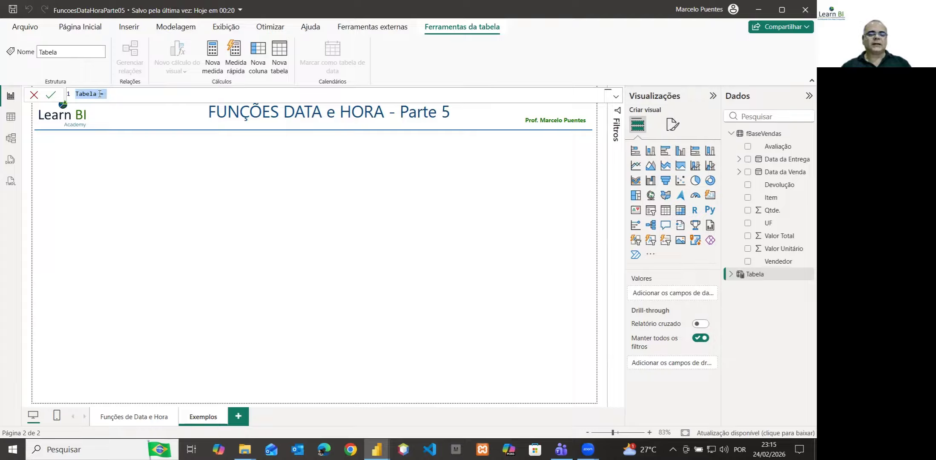
scroll(100, 93, "up", 5)
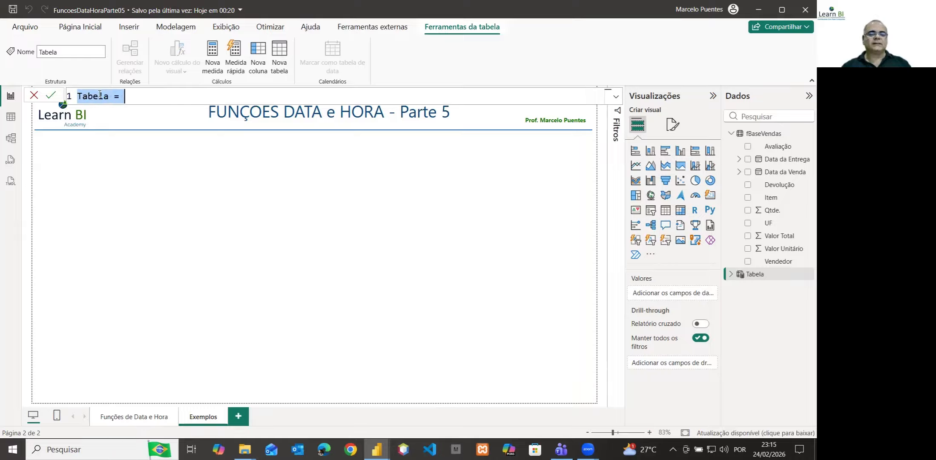
scroll(100, 93, "up", 1)
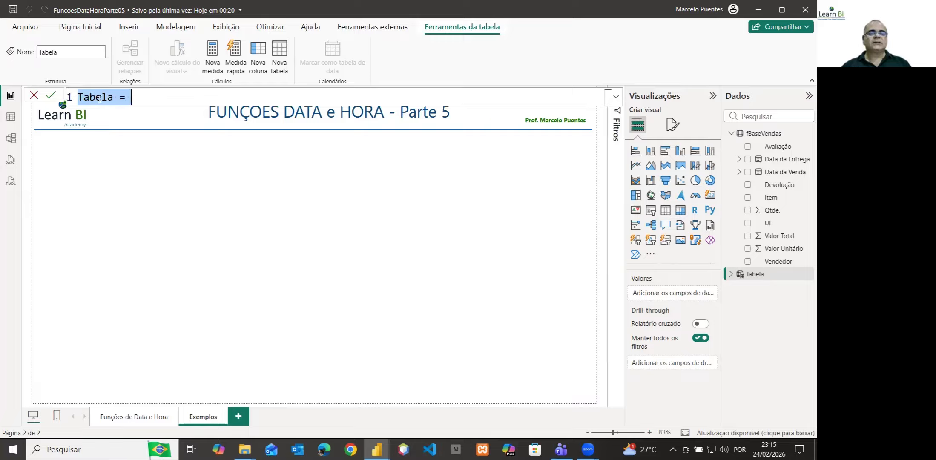
double_click(99, 98)
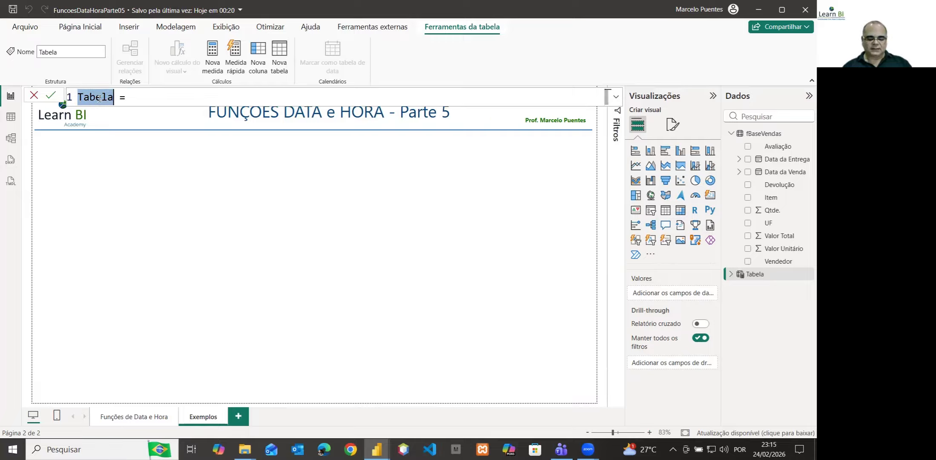
type("Calen")
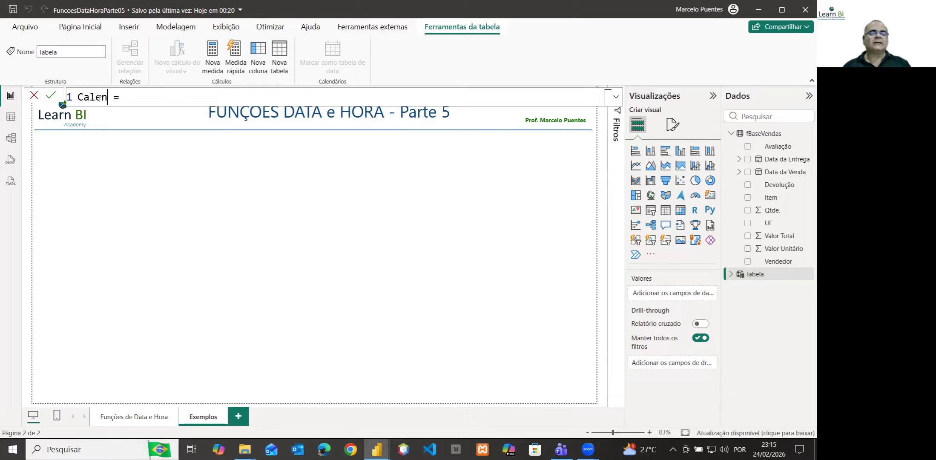
type("dário")
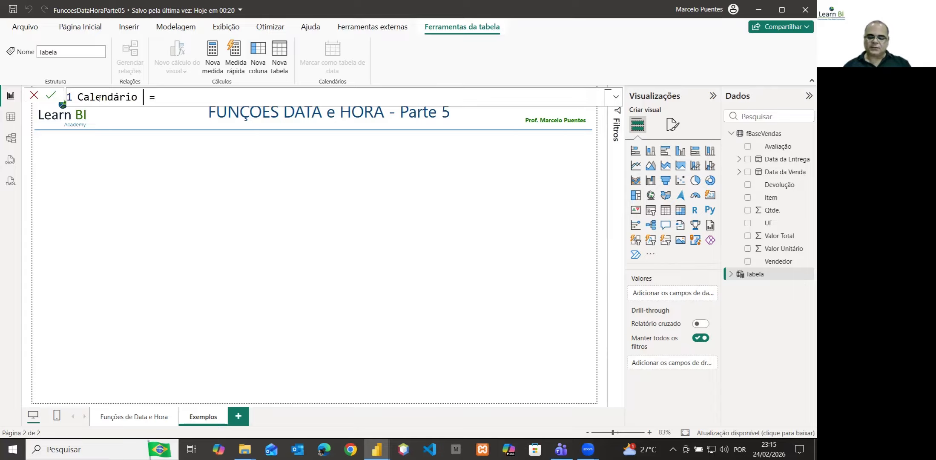
type(" 01")
key("End")
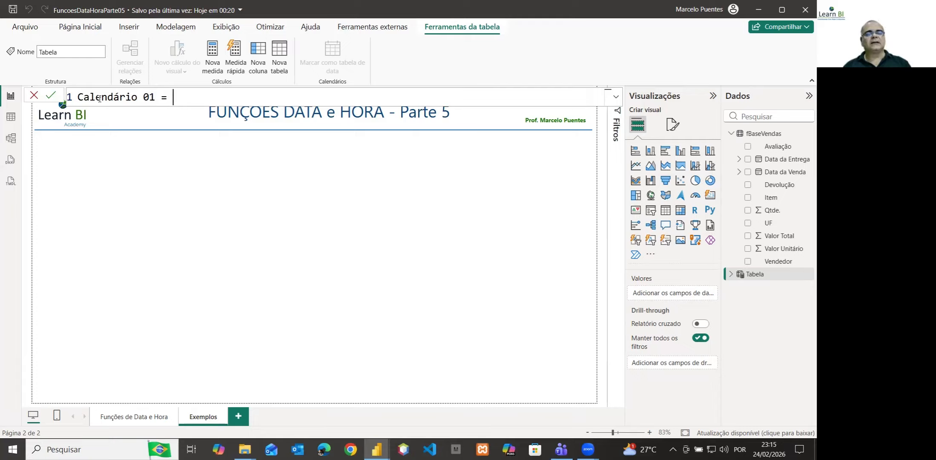
Begin the Calendário 01 formula with the CALENDAR function and the start date "01/01/2026"
type("cale")
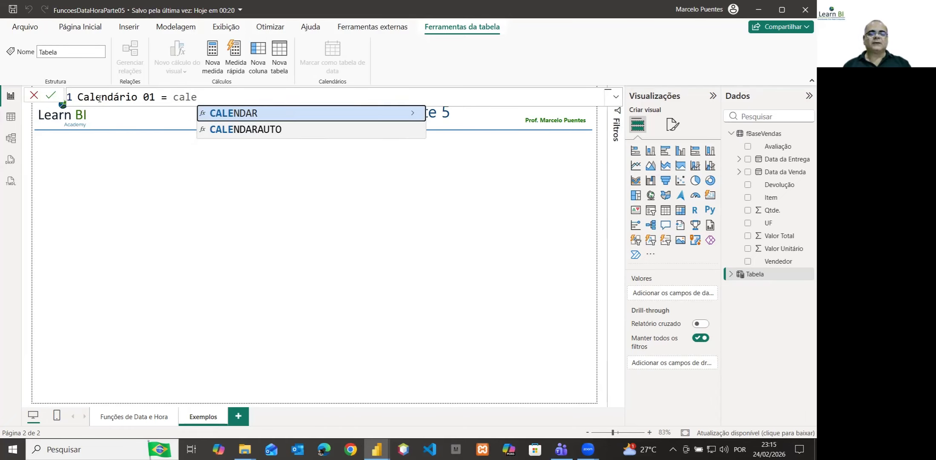
key("Tab")
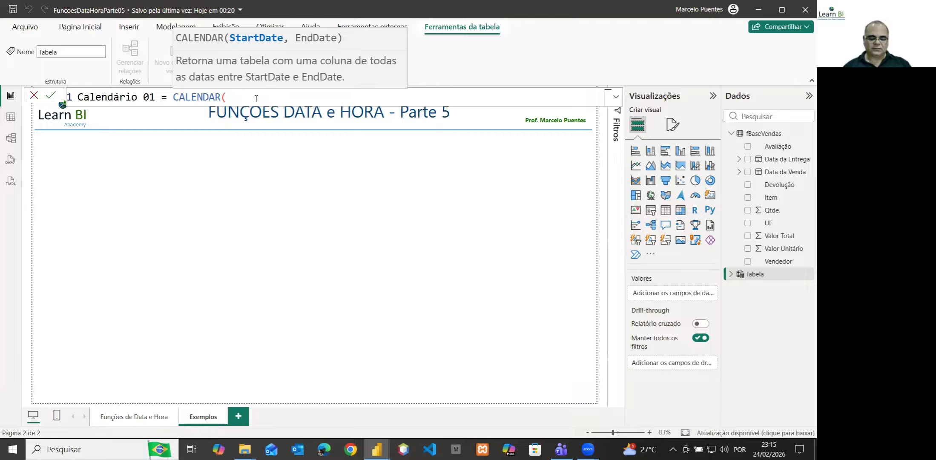
type("\"")
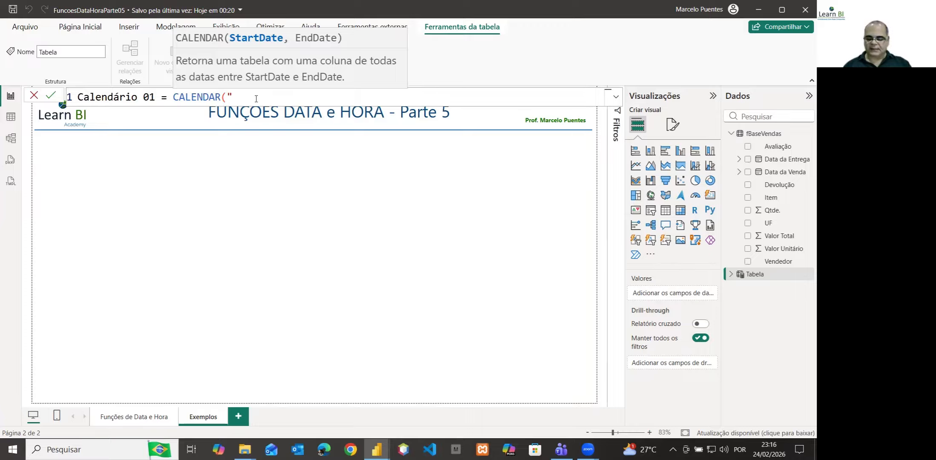
type("01/01/")
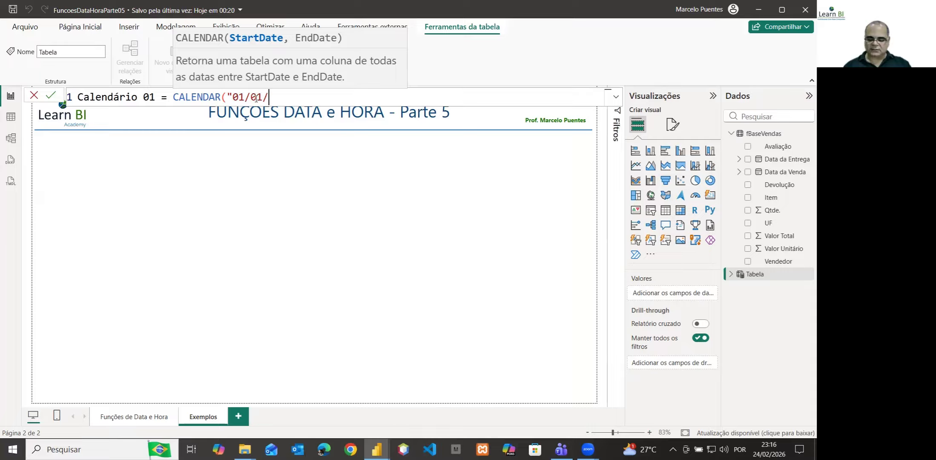
type("2")
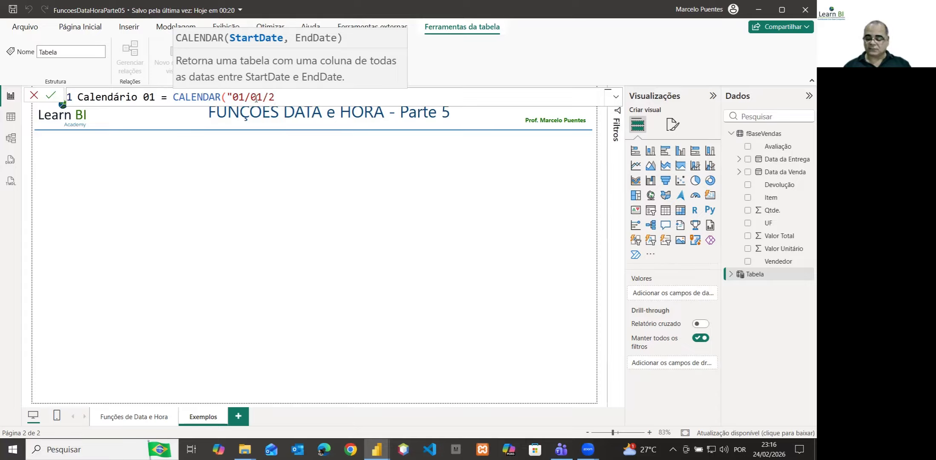
type("026")
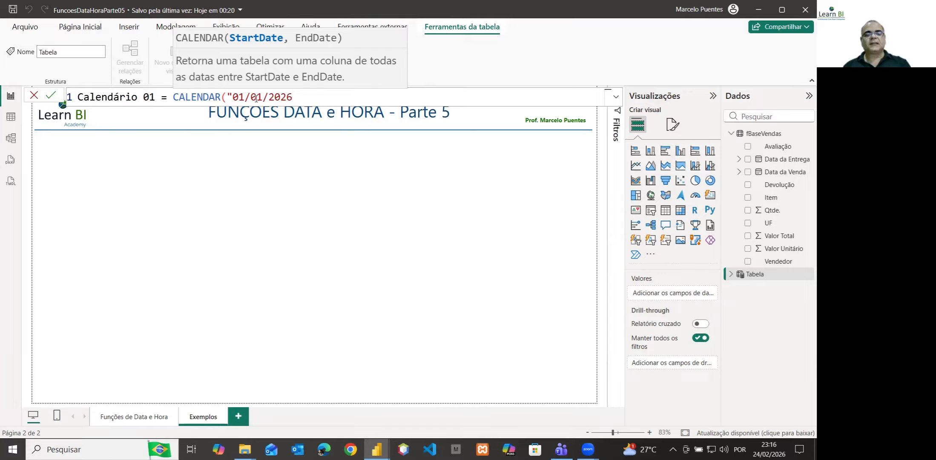
type("\"")
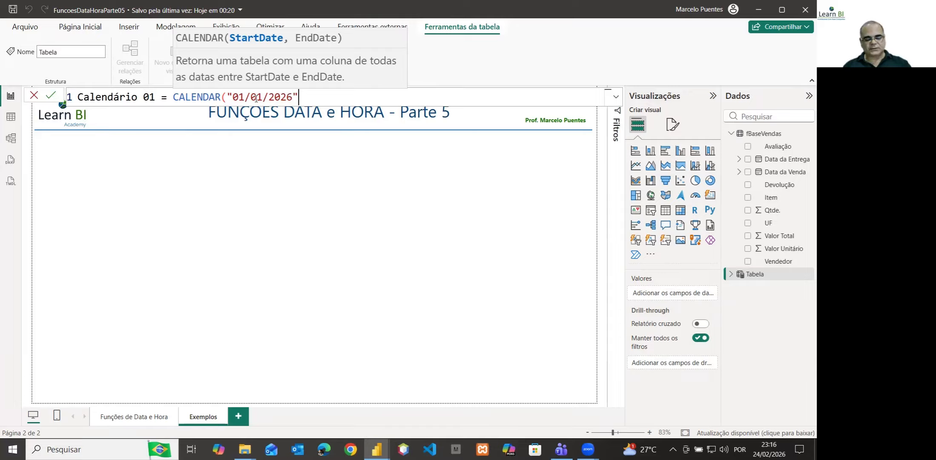
type(",")
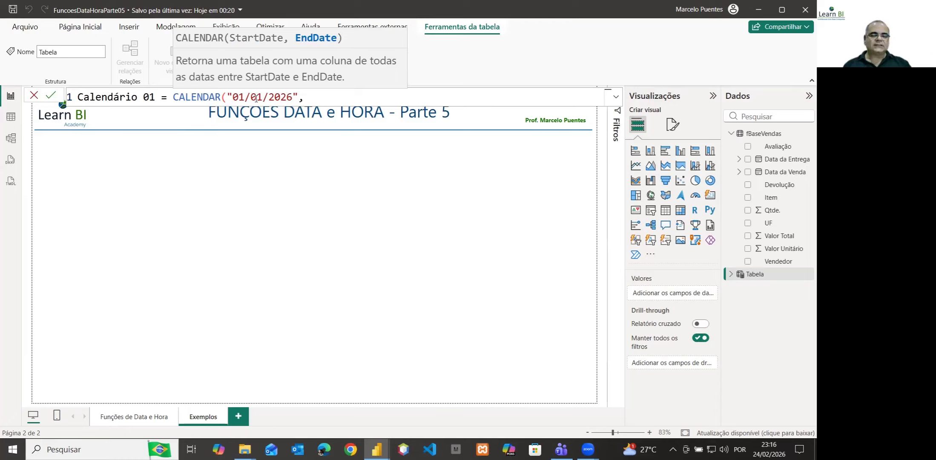
type("\"")
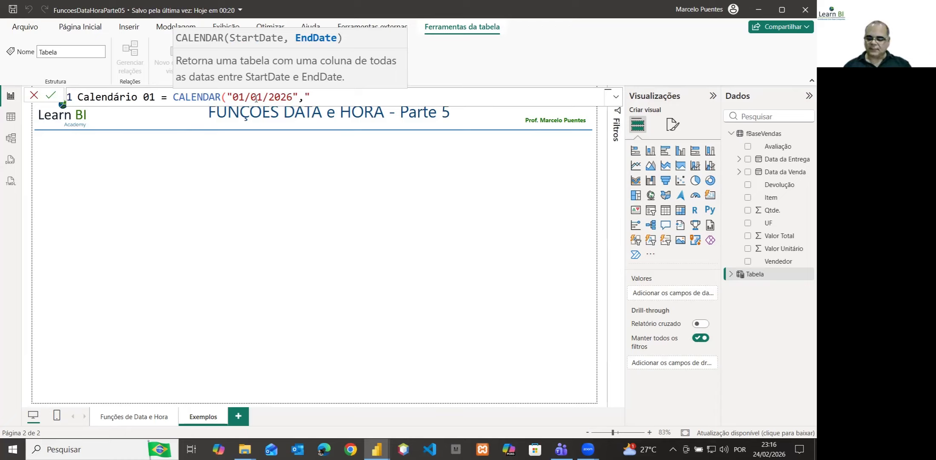
type("31/12/")
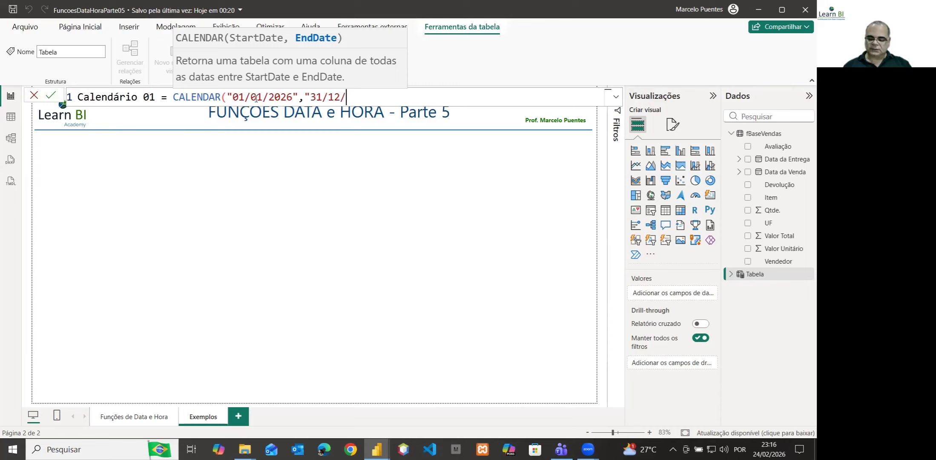
type("2026")
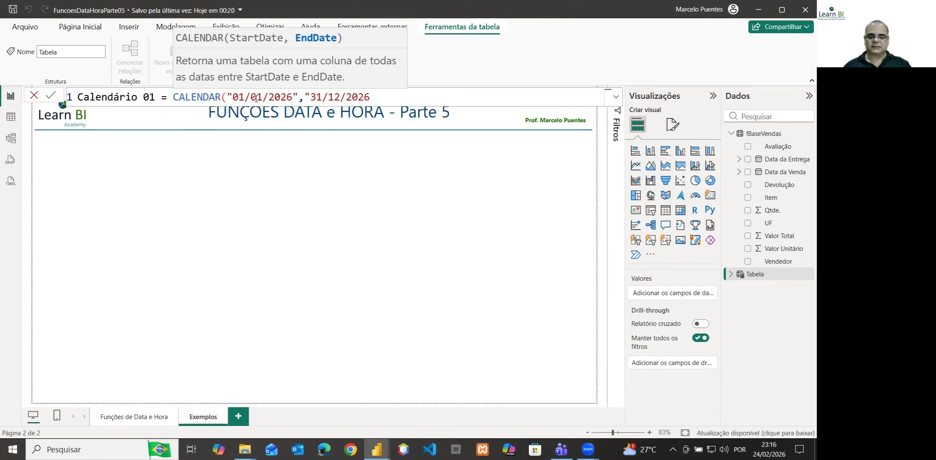
type("\",")
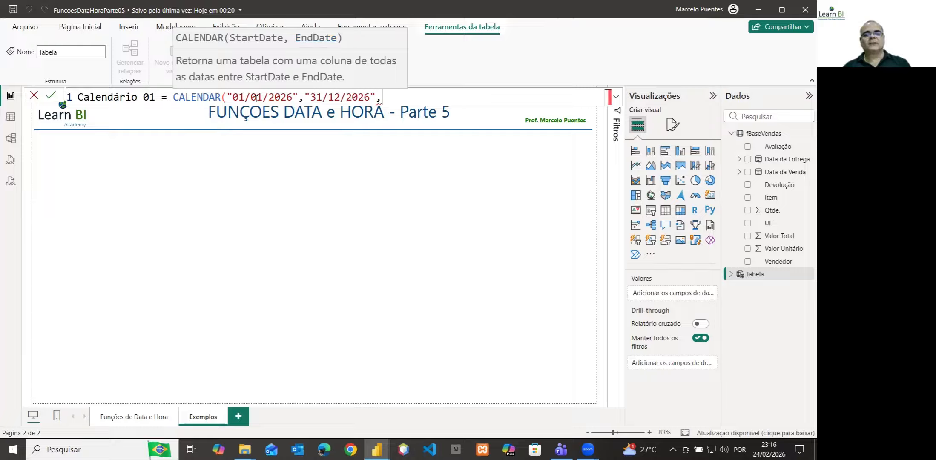
key("BackSpace")
type(")")
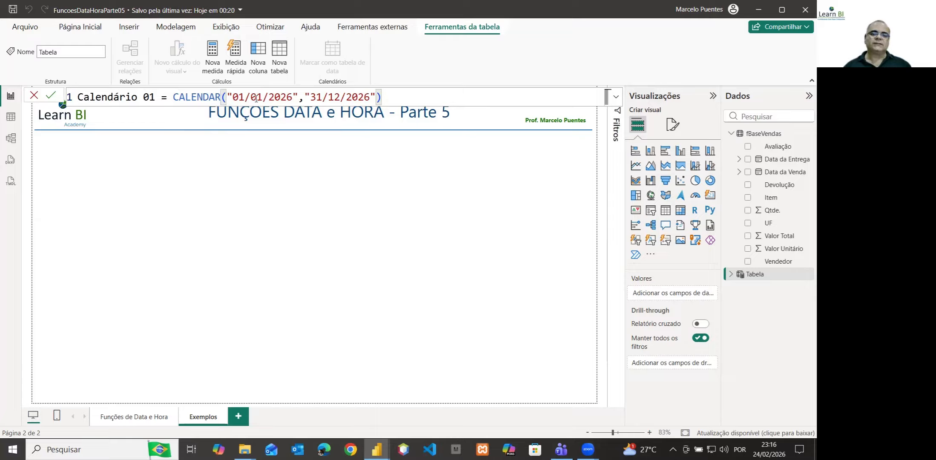
Complete the CALENDAR formula with the end date "31/12/2026" and commit the calculated table
key("Return")
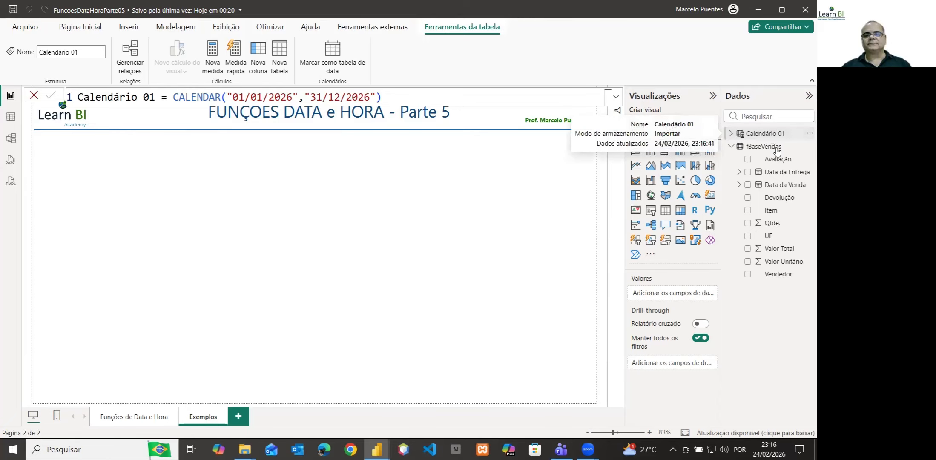
Show the rows of the Calendário 01 table through its last dates and format its Date column as *14/03/2001 (Short Date)
left_click(772, 135)
mouse_move(770, 136)
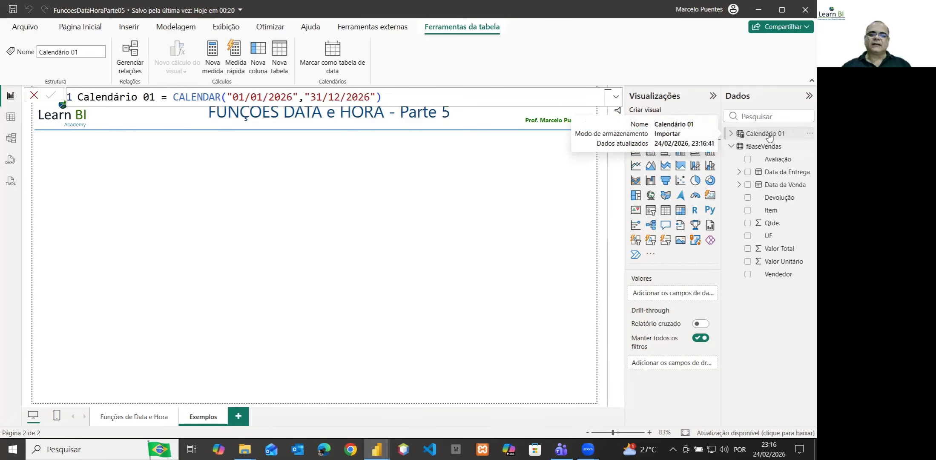
left_click(12, 118)
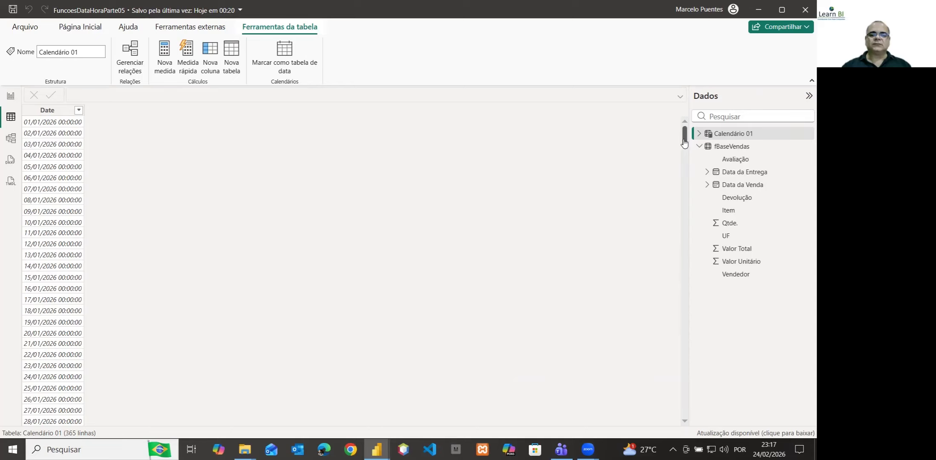
left_click_drag(684, 140, 666, 366)
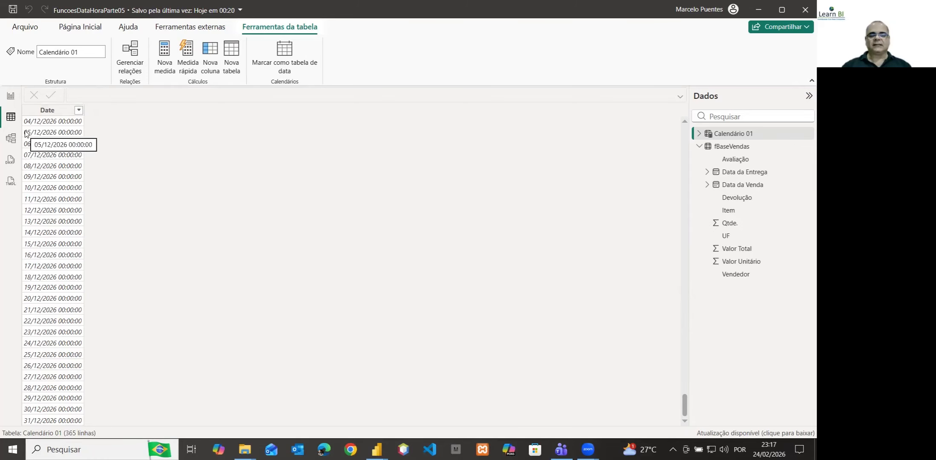
left_click(49, 113)
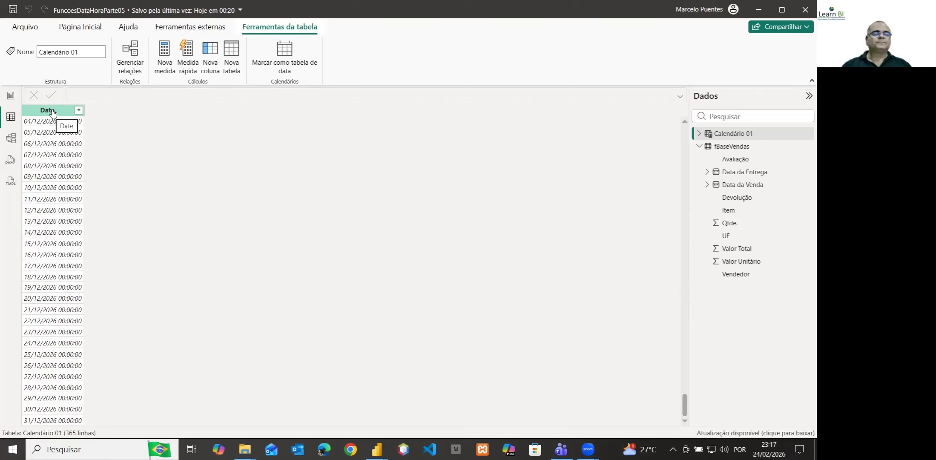
left_click(52, 112)
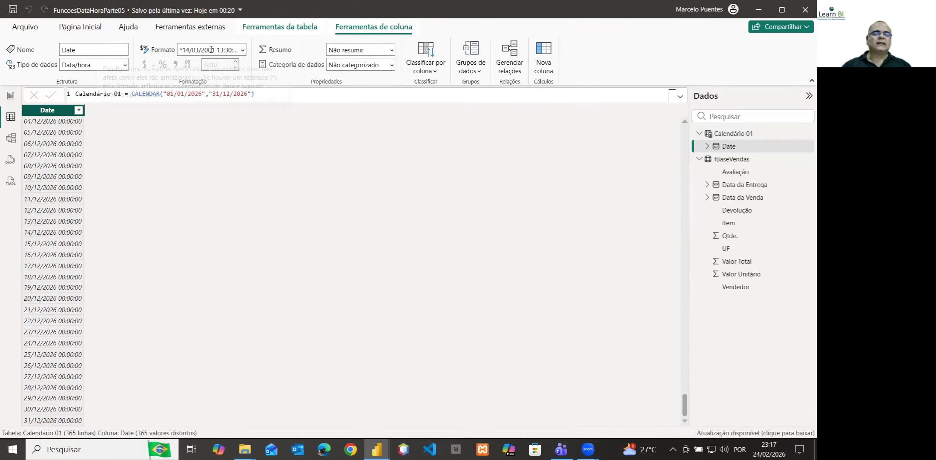
left_click(242, 50)
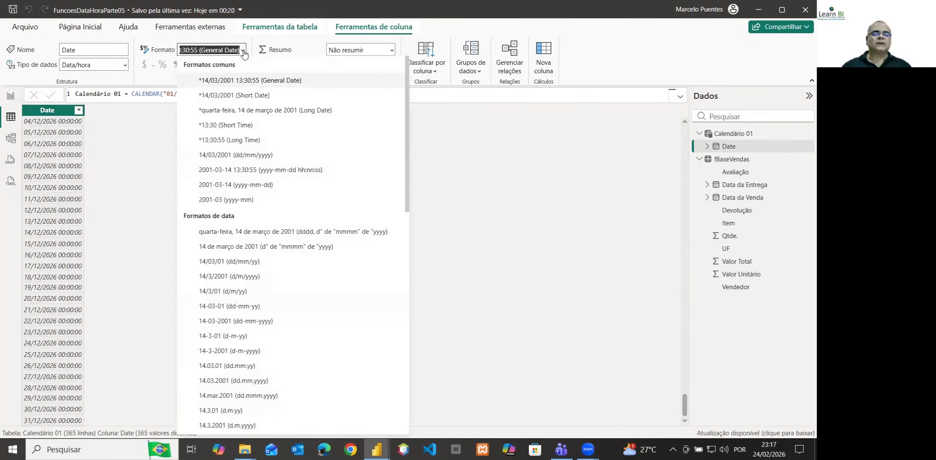
left_click(241, 97)
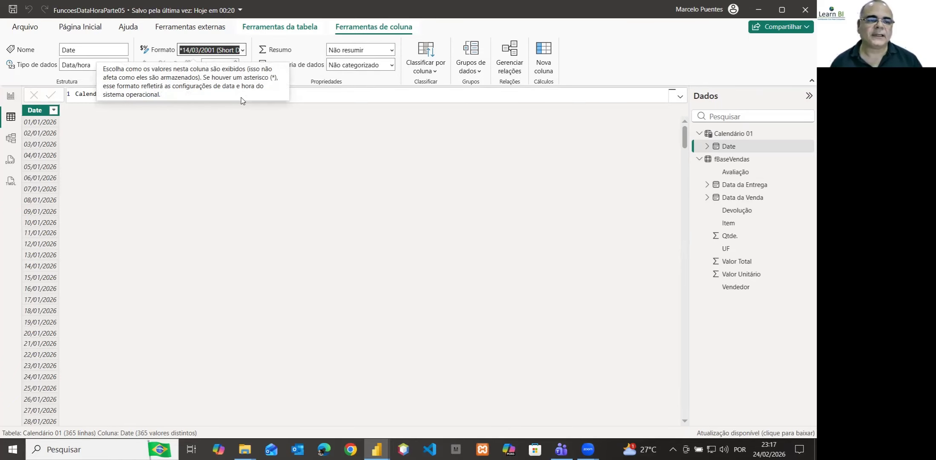
Add an empty table visual to the Exemplos report page, narrow it to about a third of the page width, and place it below the title line
left_click(11, 99)
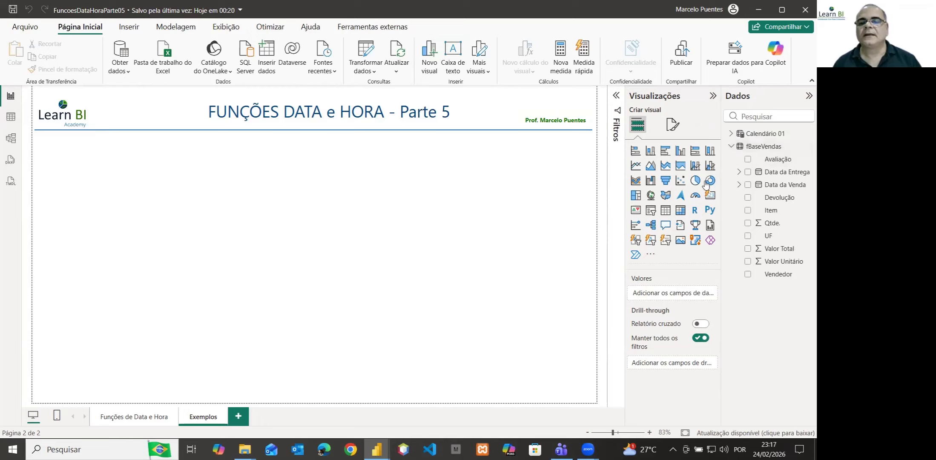
left_click(667, 214)
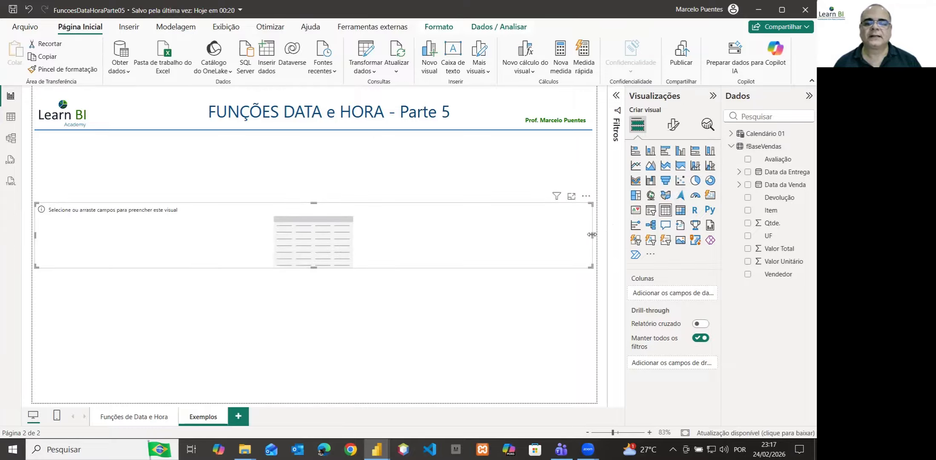
left_click_drag(594, 237, 203, 241)
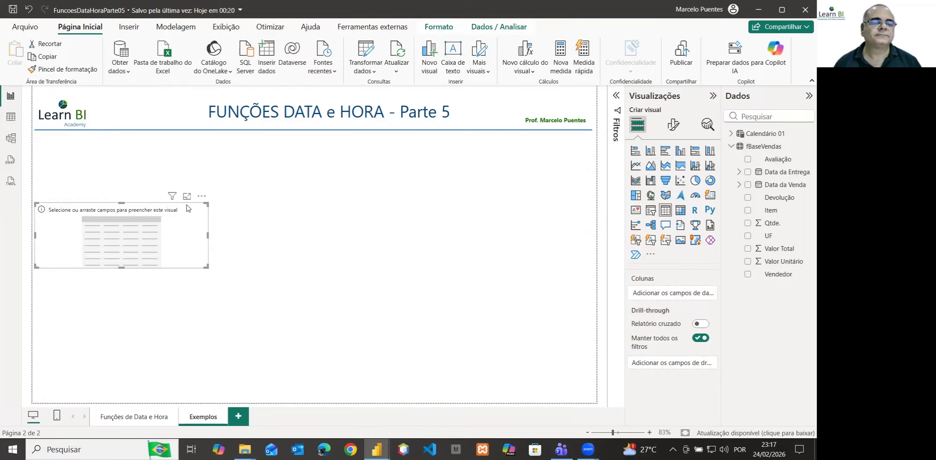
left_click_drag(188, 208, 180, 178)
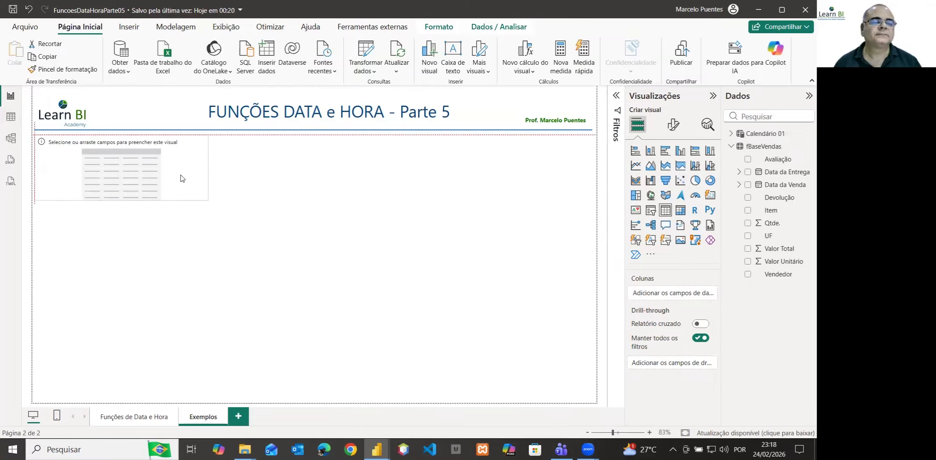
Resize the table visual to a full-height column about a fifth of the page width and fill it with Calendário 01's Date field as plain dates
left_click_drag(121, 201, 109, 400)
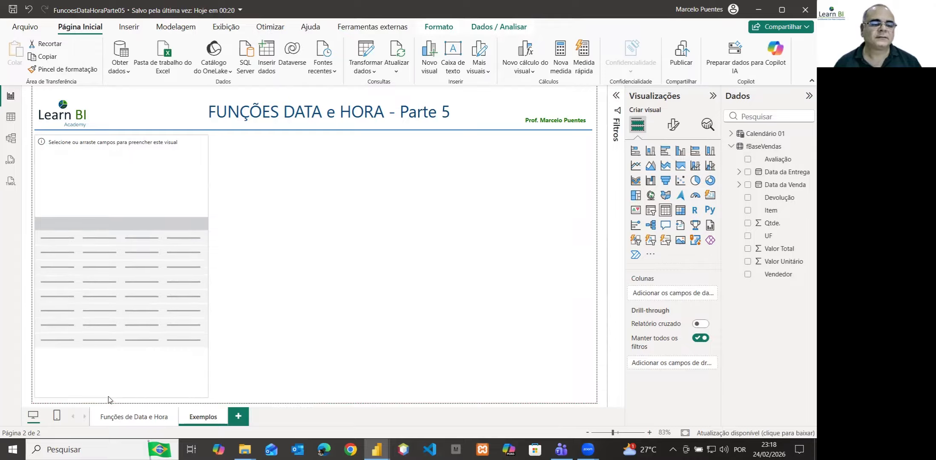
left_click_drag(165, 268, 143, 264)
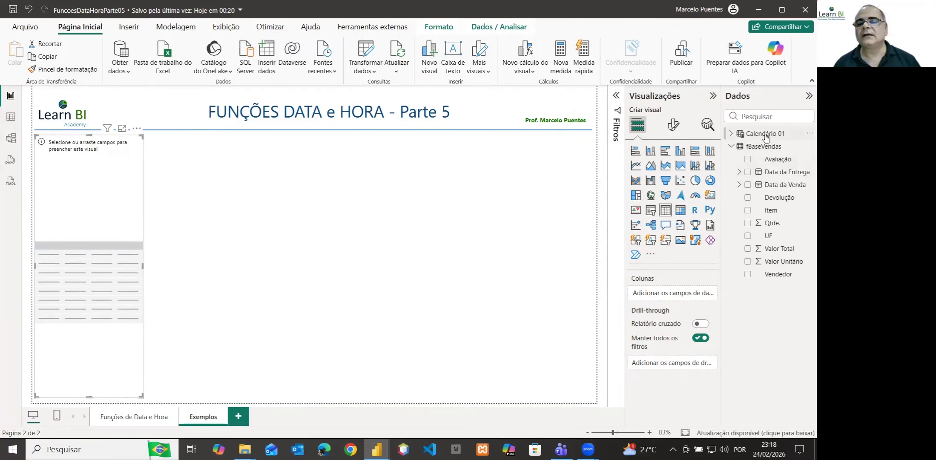
left_click(732, 134)
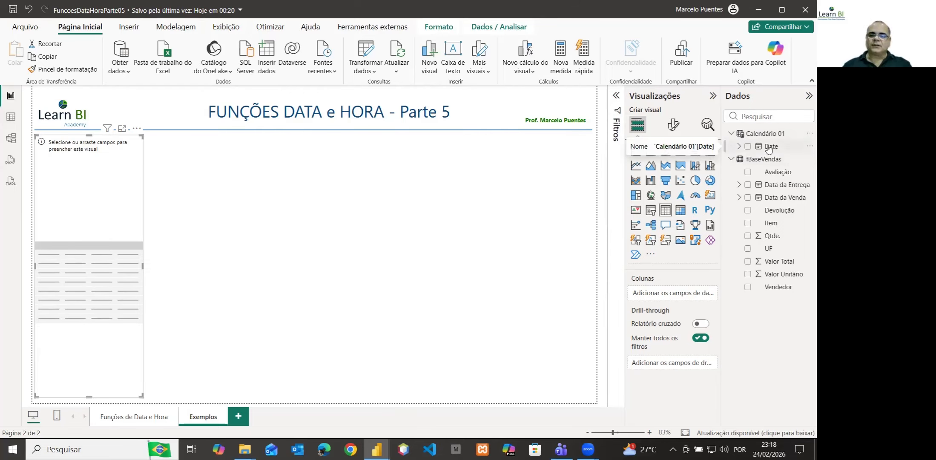
left_click_drag(769, 147, 685, 297)
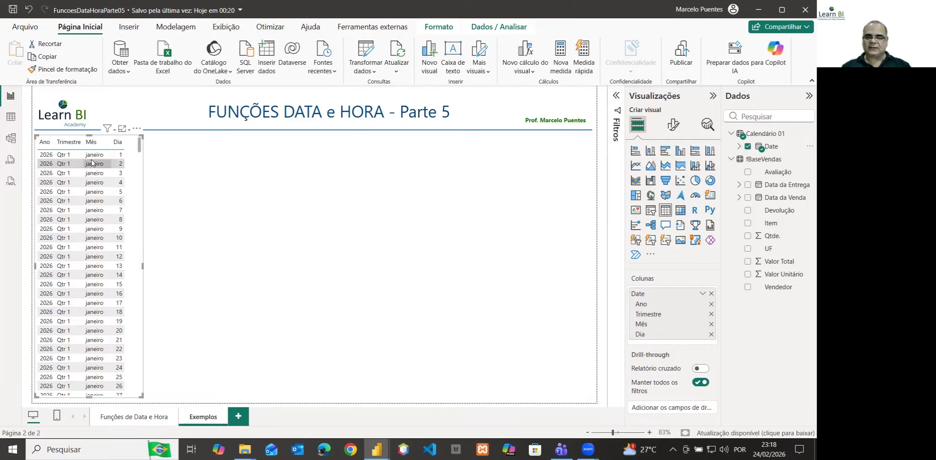
left_click(703, 294)
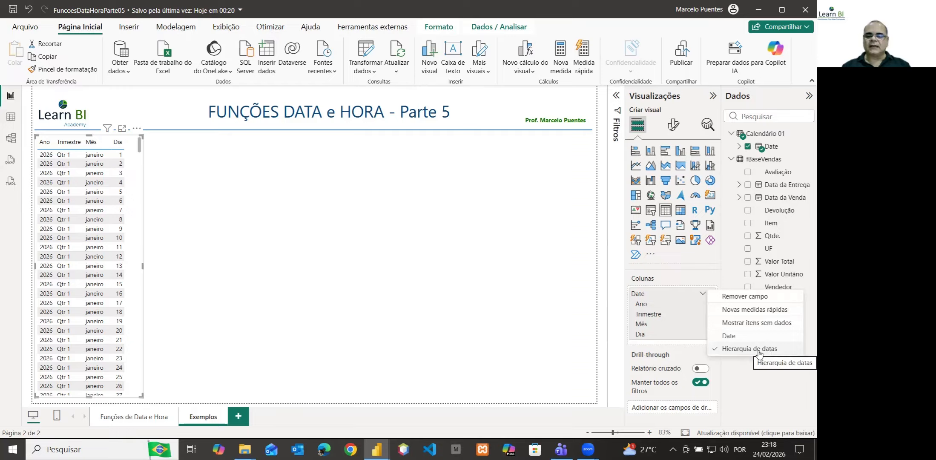
left_click(728, 336)
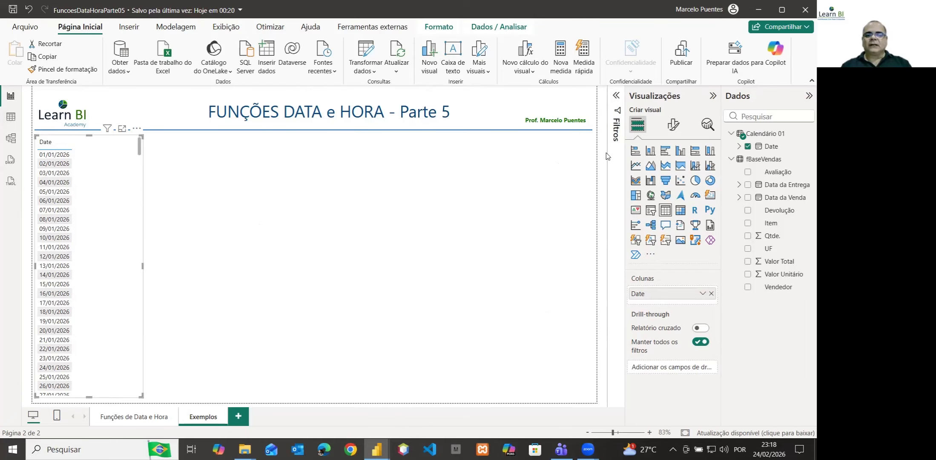
Set the table visual's values font size to 12 and its column header font size to 15
left_click(675, 126)
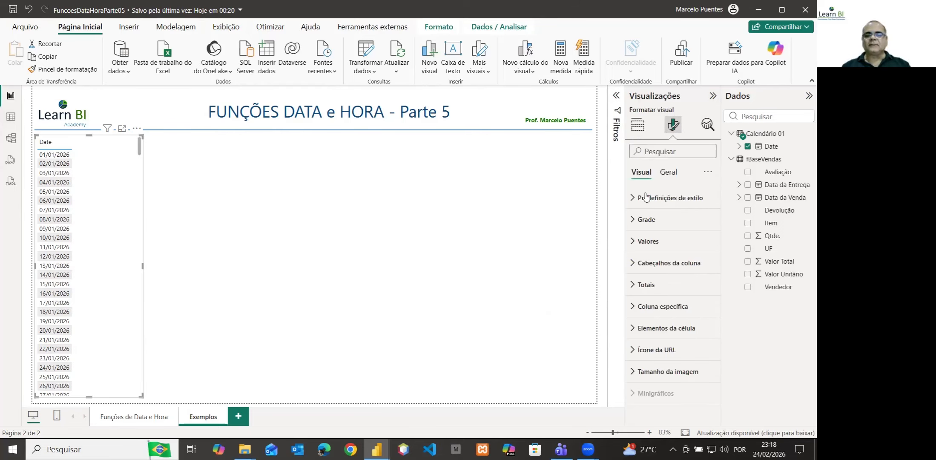
left_click(634, 244)
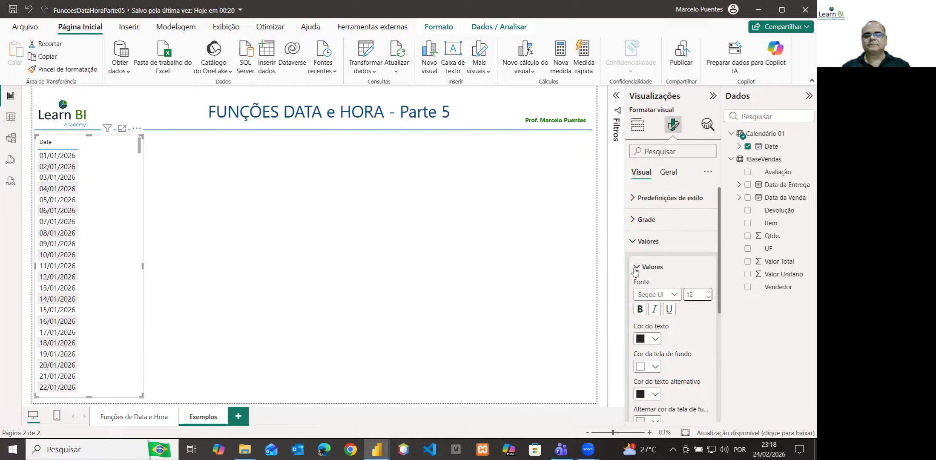
left_click(633, 249)
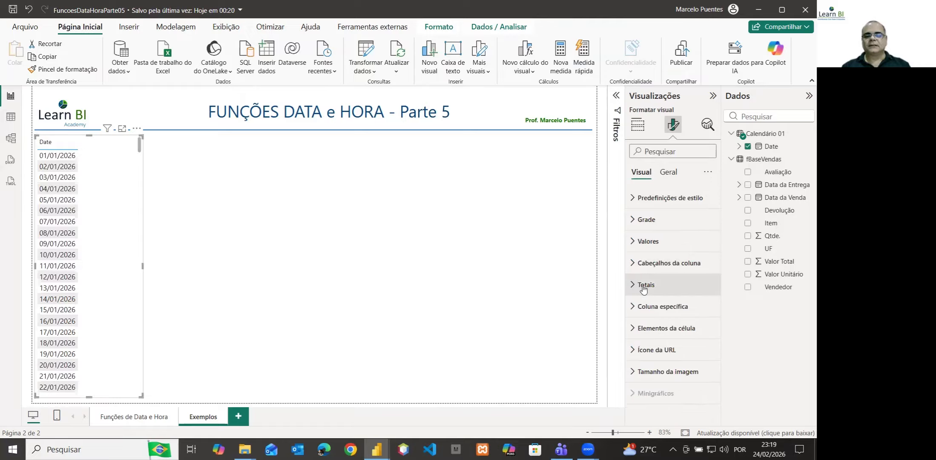
left_click(633, 265)
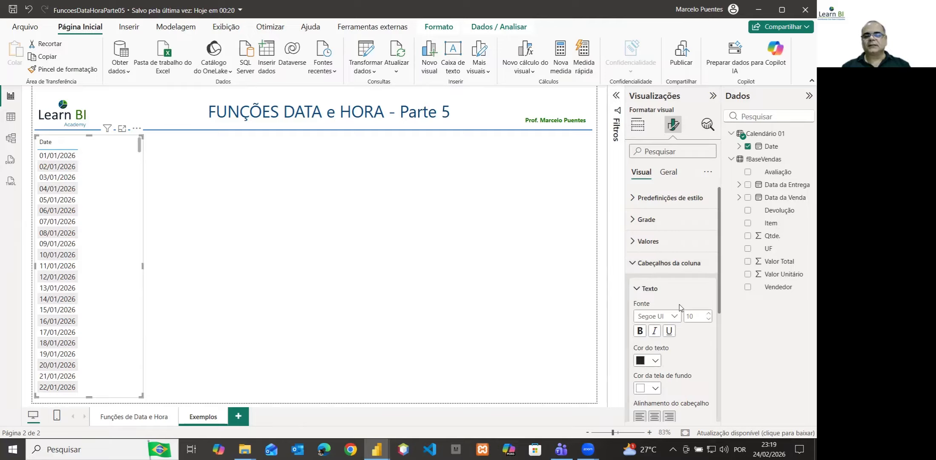
left_click(708, 313)
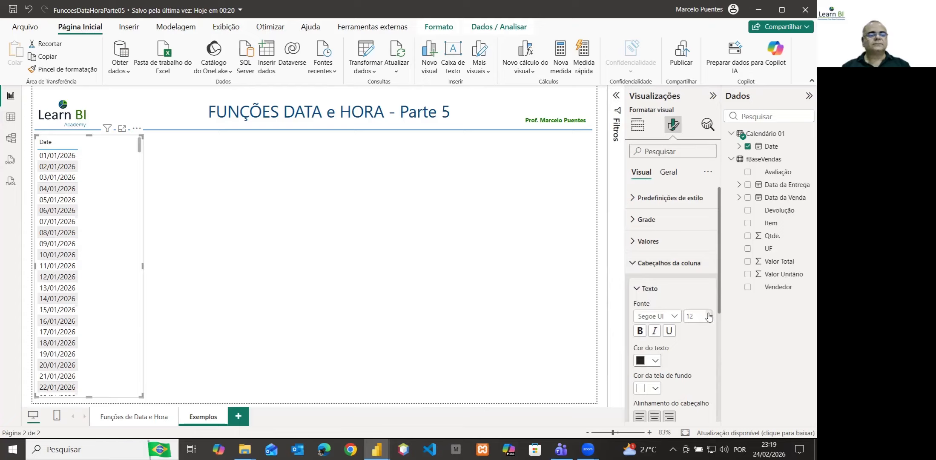
left_click(709, 313)
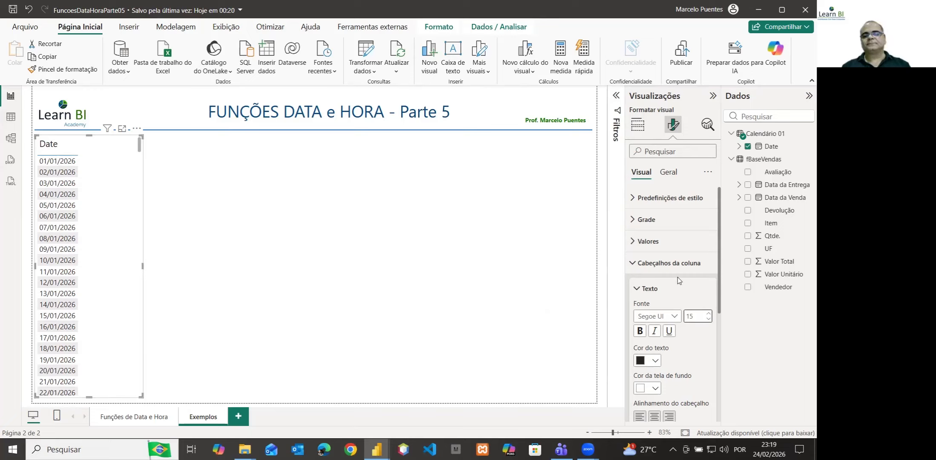
left_click(635, 263)
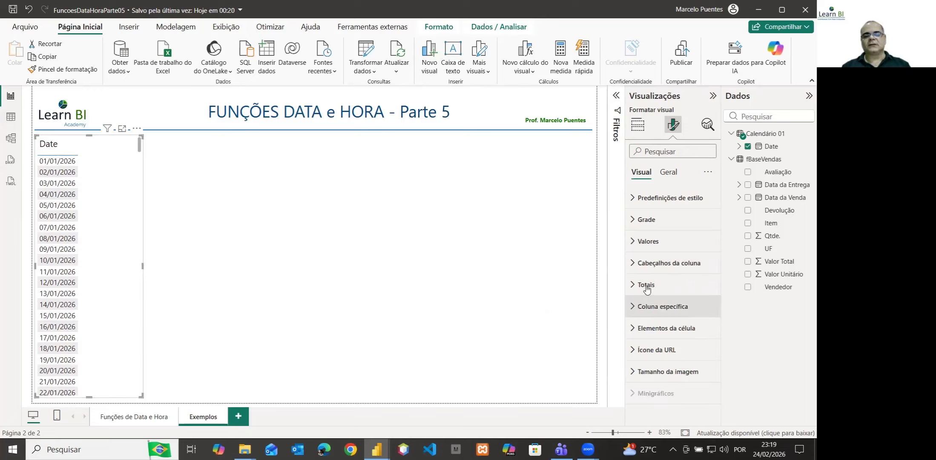
Turn on the table visual's title and set its text to "Calendário 01"
left_click(669, 172)
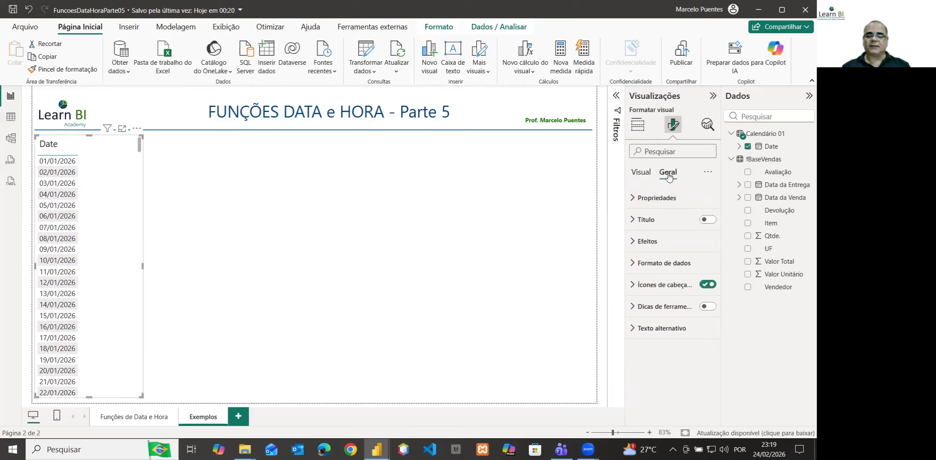
left_click(707, 219)
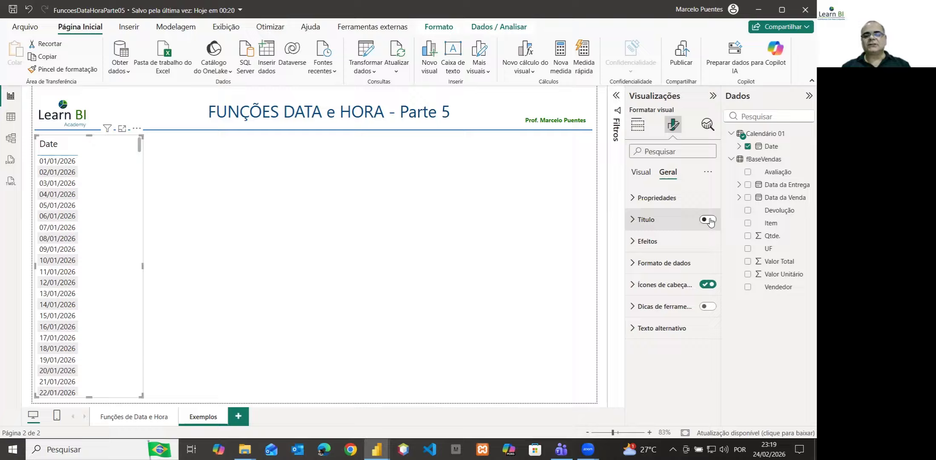
left_click(650, 220)
left_click(652, 273)
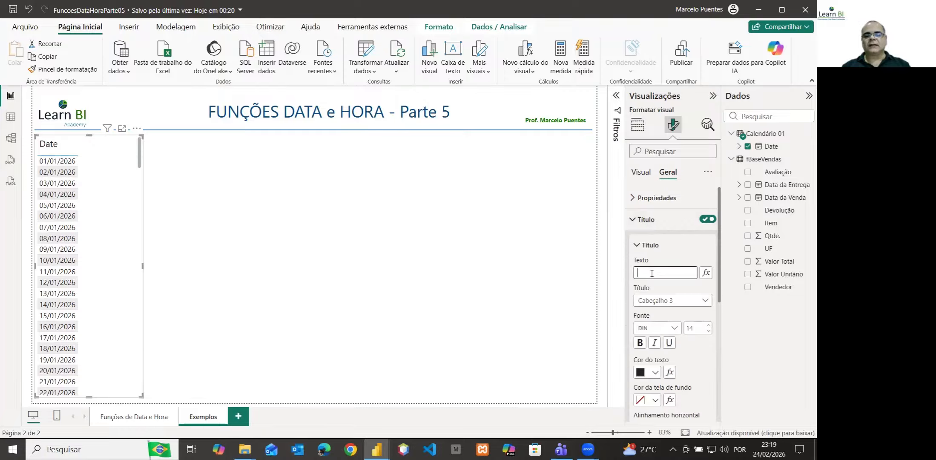
type("Tabel")
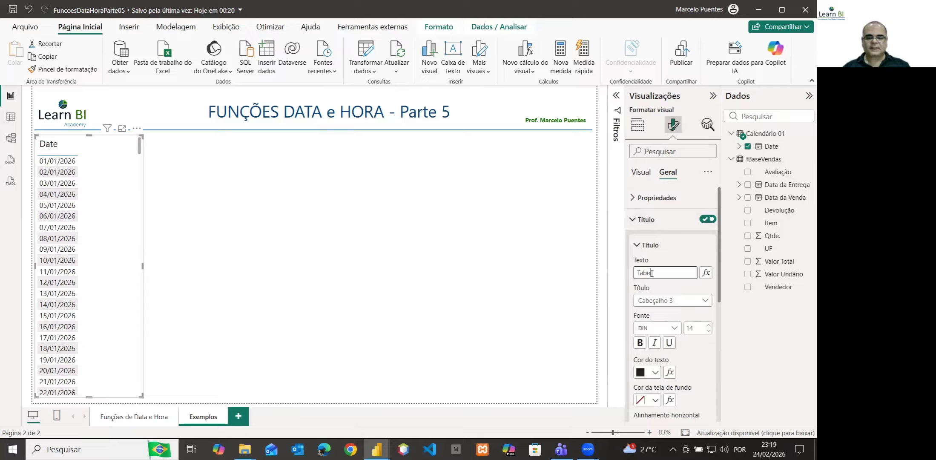
key("BackSpace")
key("BackSpace")
key("BackSpace")
key("BackSpace")
key("BackSpace")
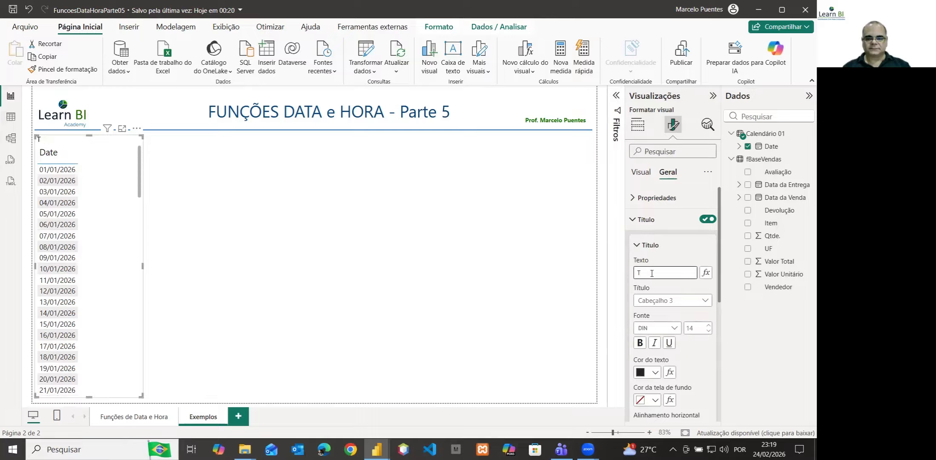
type("Calendario")
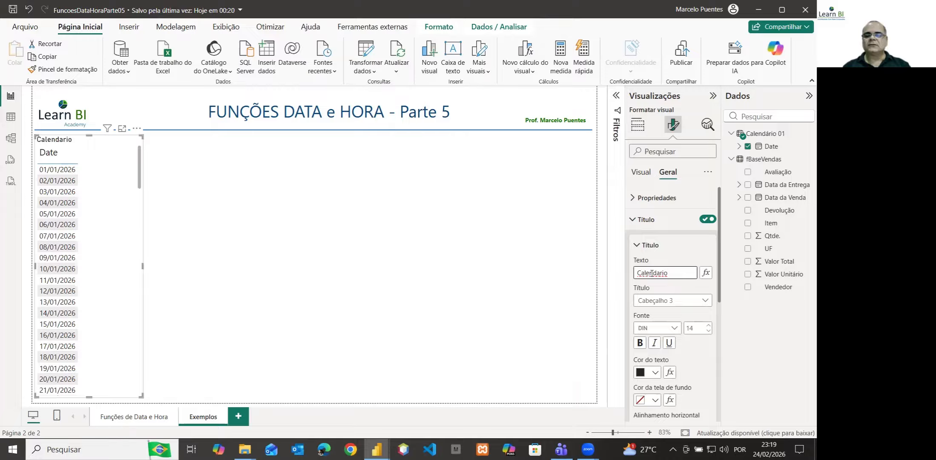
key("BackSpace")
key("BackSpace")
key("BackSpace")
key("BackSpace")
type("ário 01")
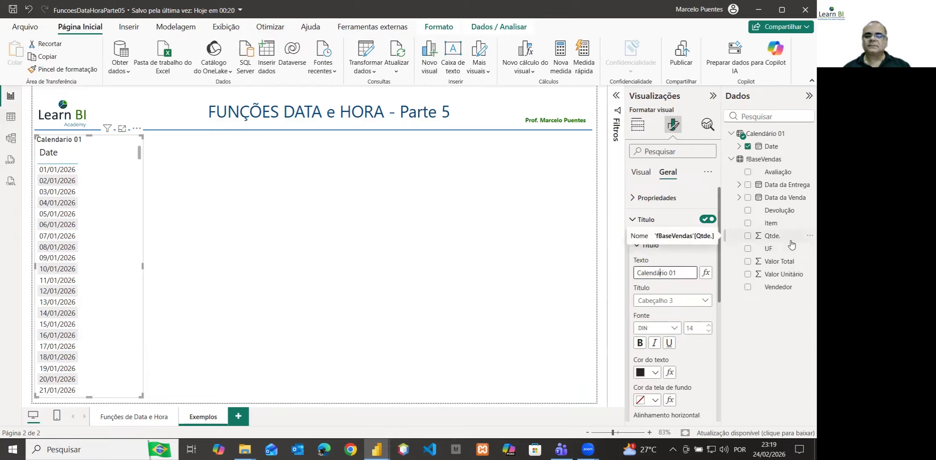
Set the visual title's heading style to Normal and its font to Segoe UI, size 15
left_click(691, 306)
left_click(667, 314)
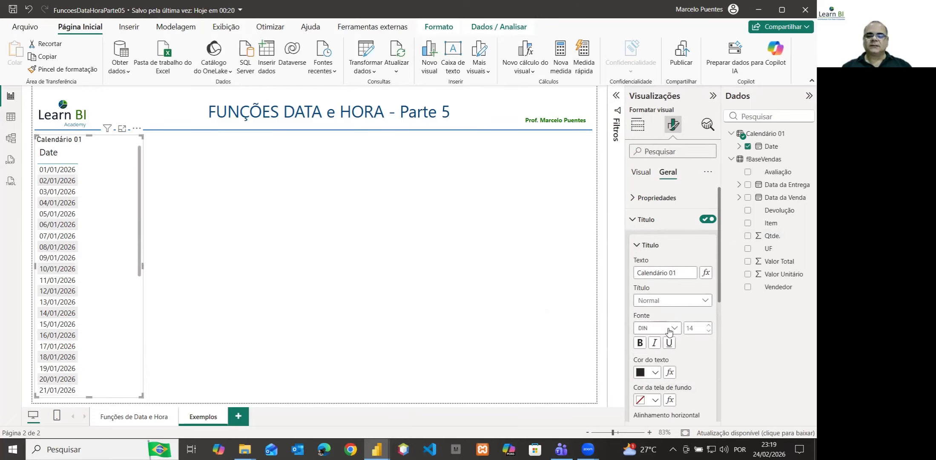
left_click(670, 332)
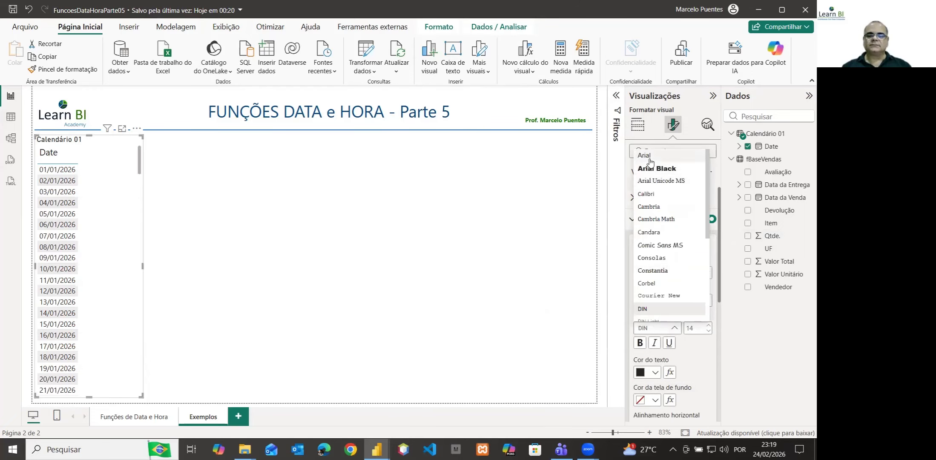
scroll(651, 264, "down", 3)
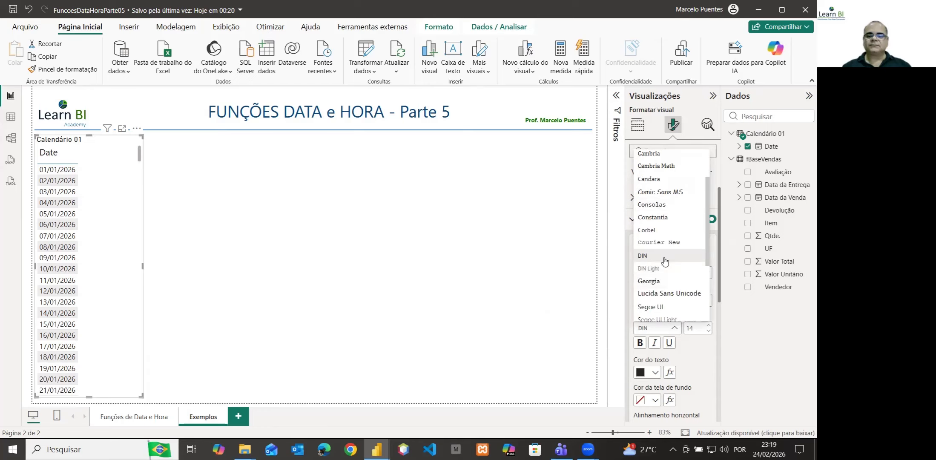
left_click(660, 254)
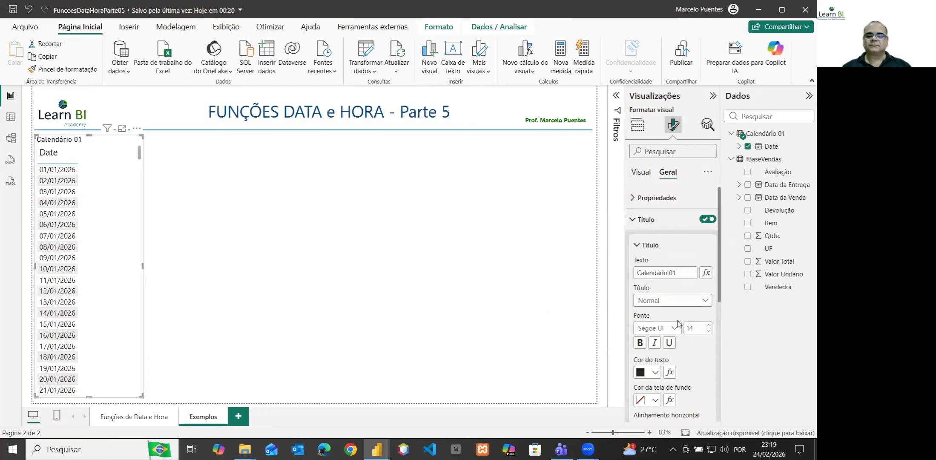
left_click(708, 326)
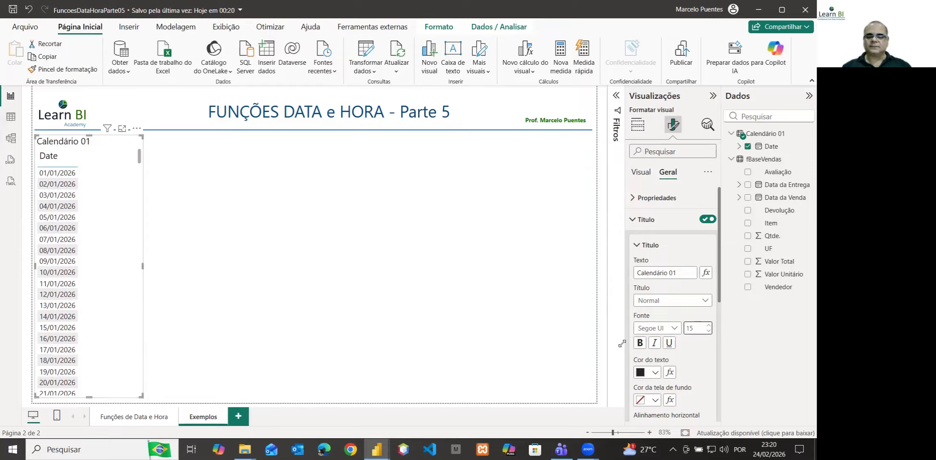
Give the visual title white text on a dark blue background (#094780, theme color 1, 50% darker)
left_click(657, 375)
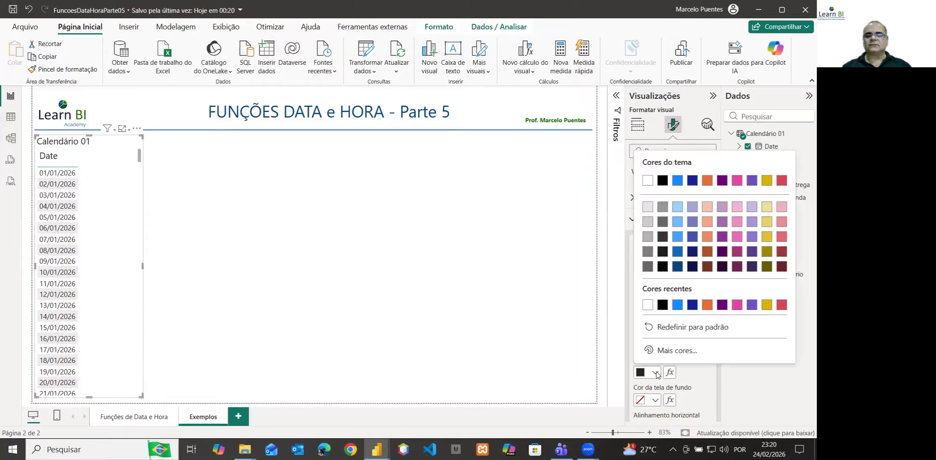
left_click(650, 309)
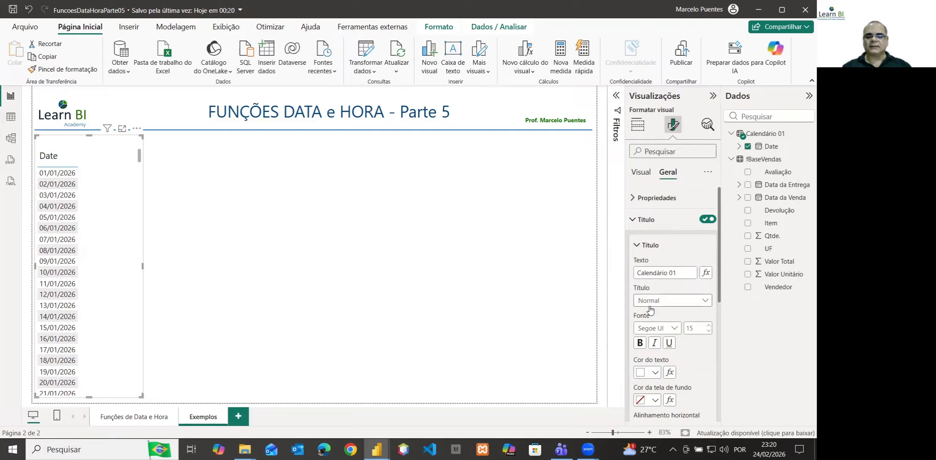
left_click(656, 400)
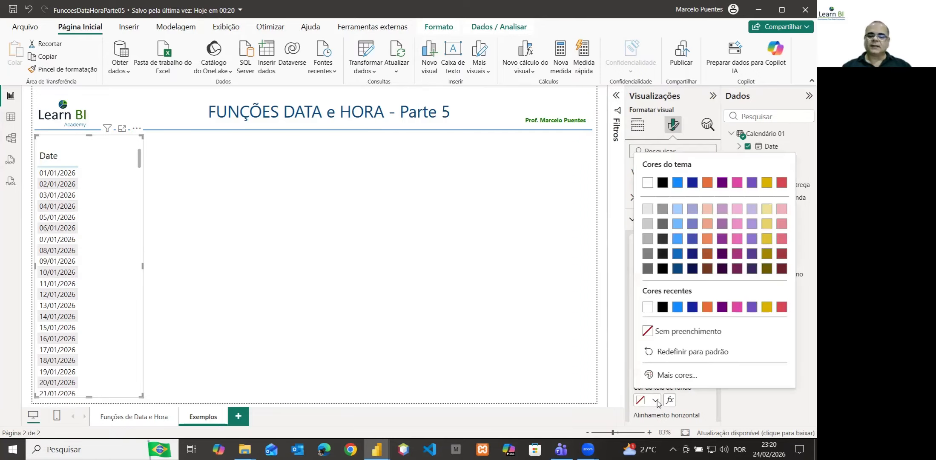
left_click(677, 268)
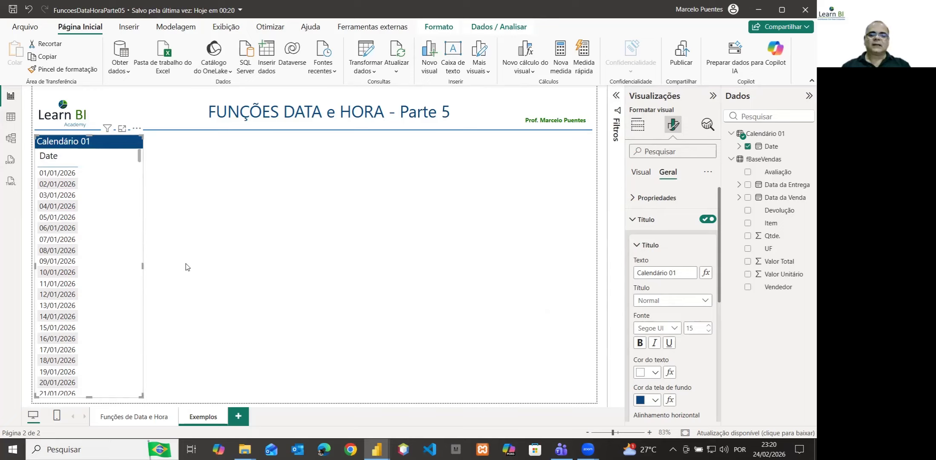
left_click(637, 245)
left_click(638, 220)
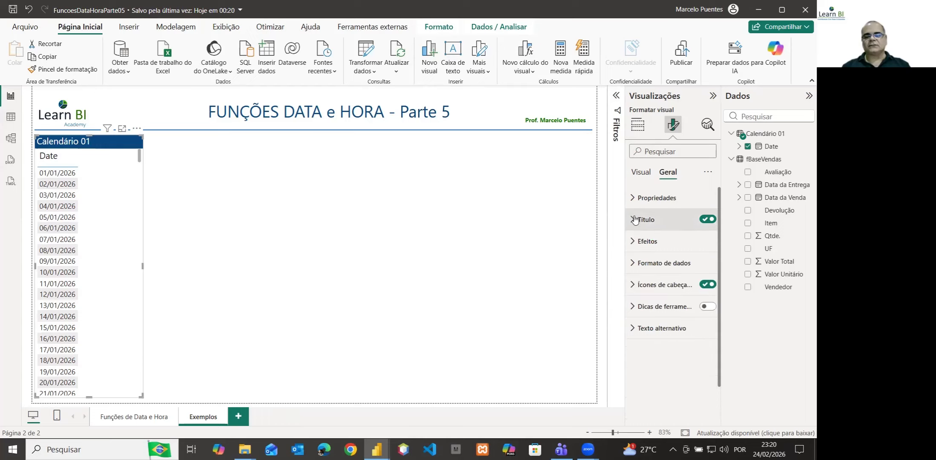
Turn on the table visual's border and colour it dark blue #094780
left_click(632, 243)
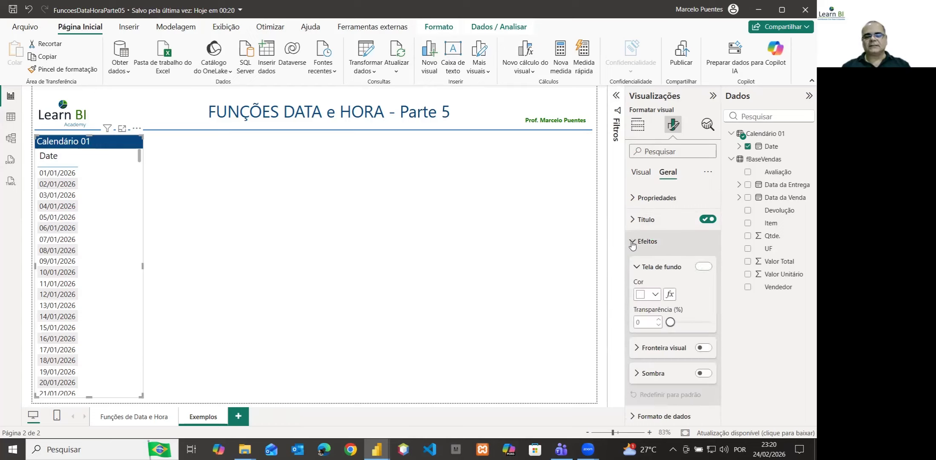
left_click(705, 349)
left_click(637, 348)
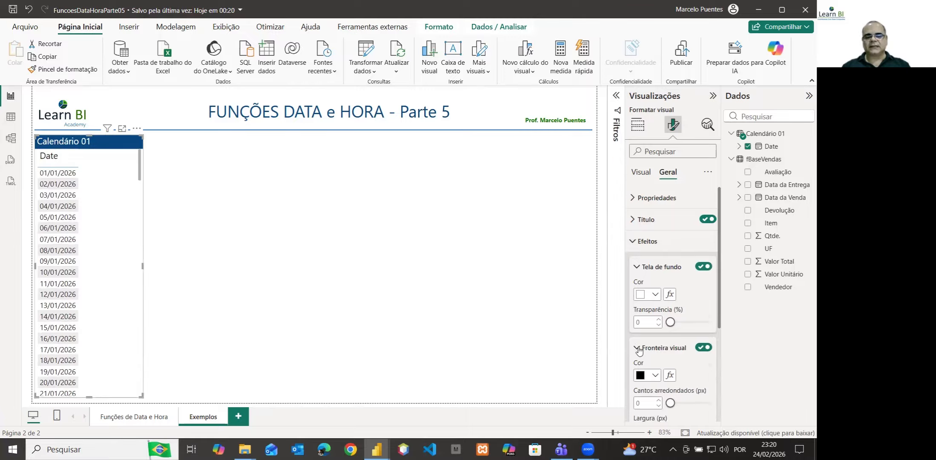
scroll(638, 350, "down", 3)
left_click(656, 269)
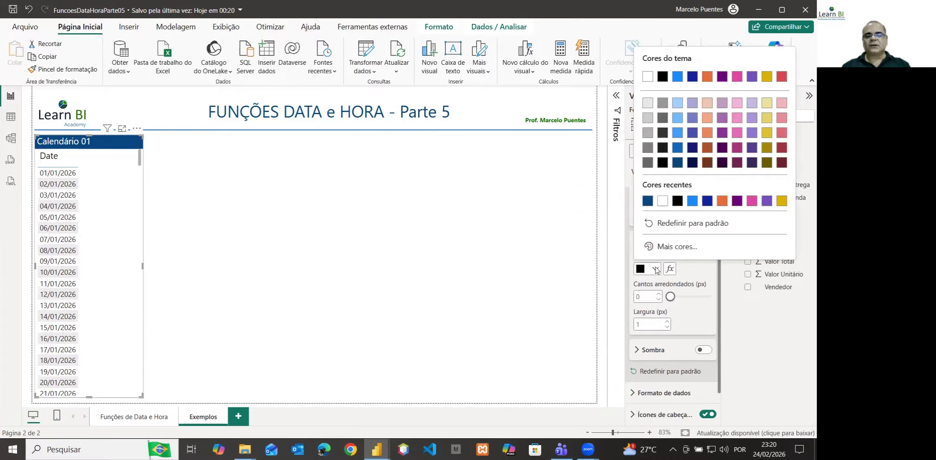
left_click(647, 201)
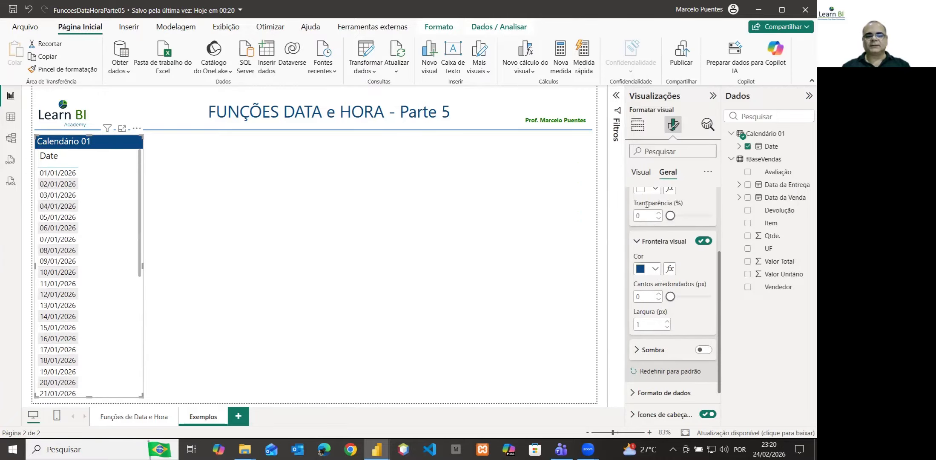
Set the table visual's border to 5 px rounded corners and a 2 px width
left_click(652, 296)
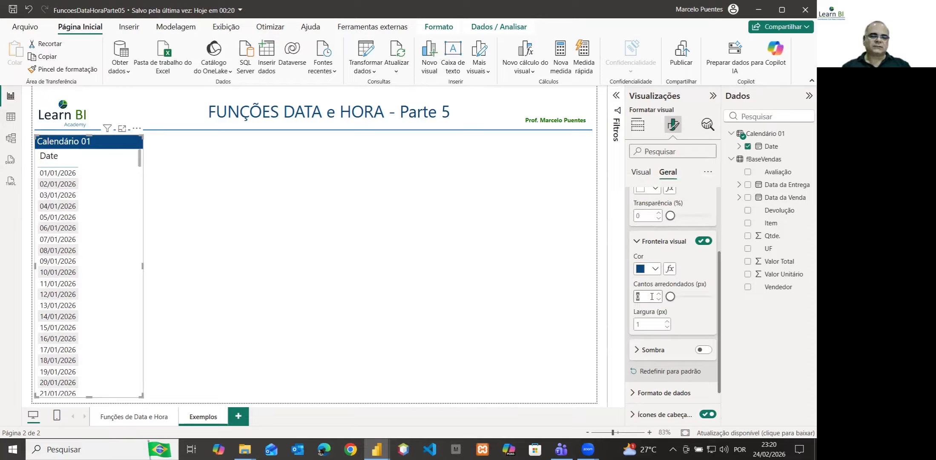
type("5")
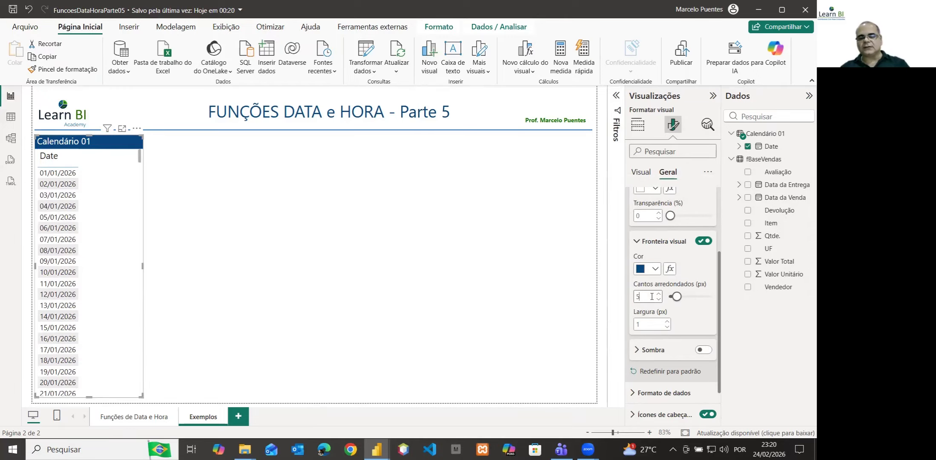
left_click(638, 324)
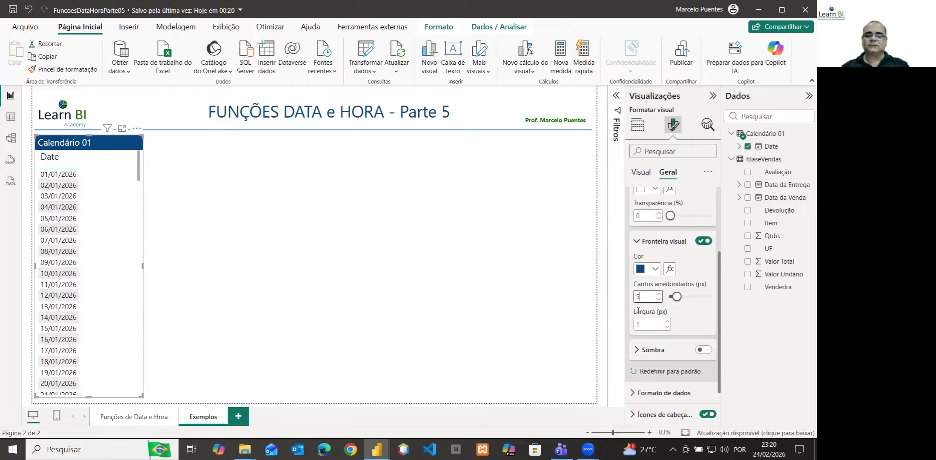
type("2")
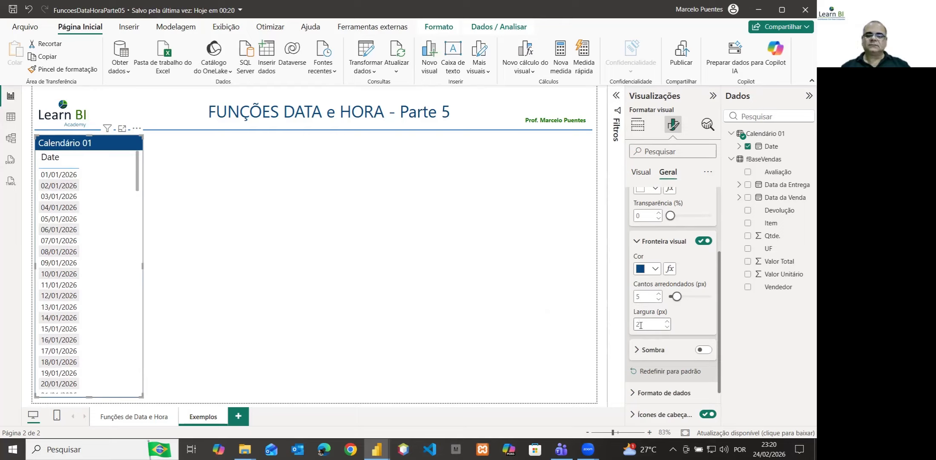
key("Tab")
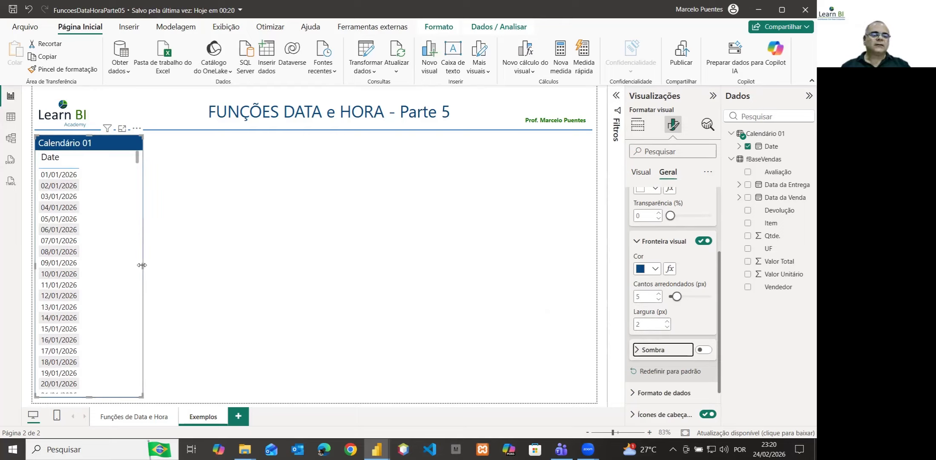
Narrow the Calendário 01 table visual to about its title's width and review its dates from first to last
left_click_drag(141, 265, 108, 264)
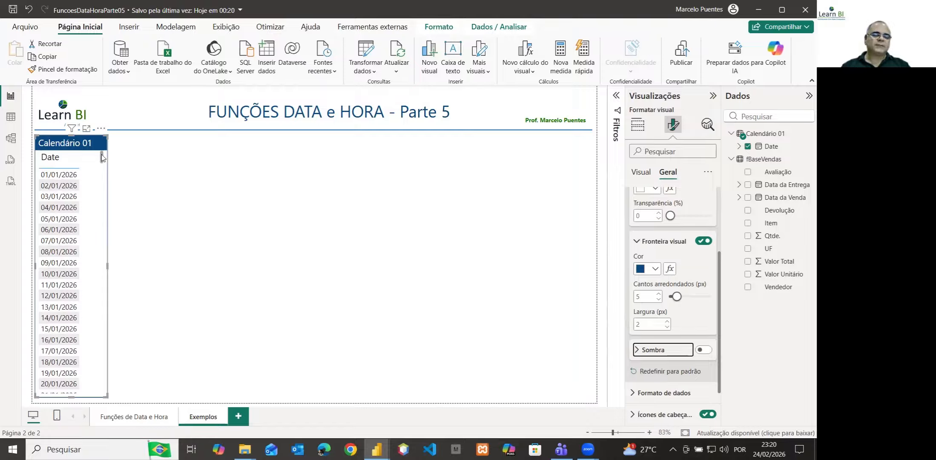
left_click_drag(102, 158, 102, 402)
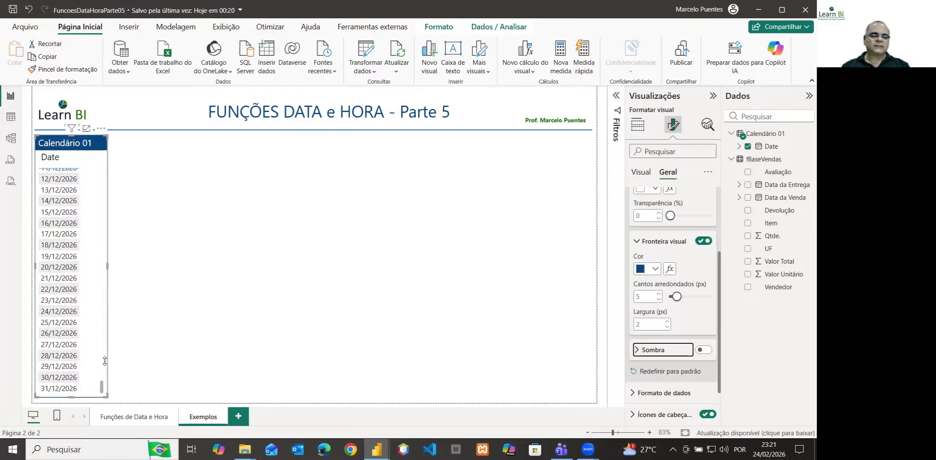
left_click_drag(101, 385, 120, 150)
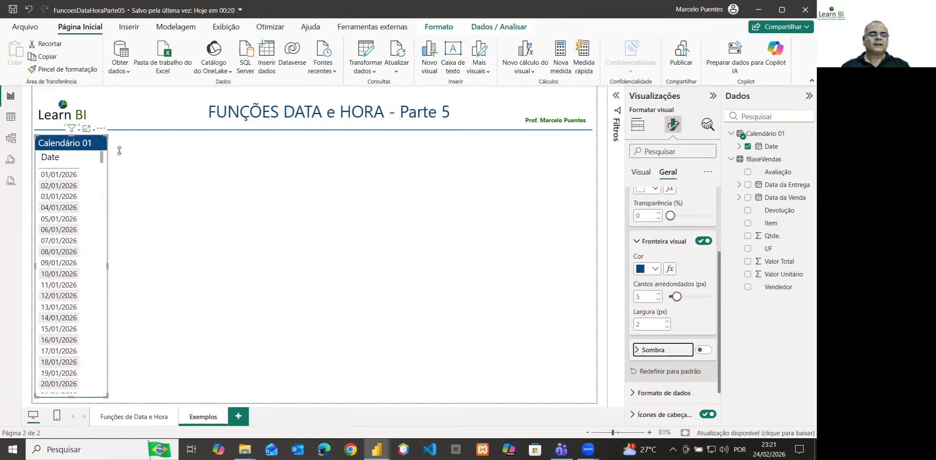
Collapse the visual's border, background and effects settings and the fBaseVendas field list
left_click(638, 241)
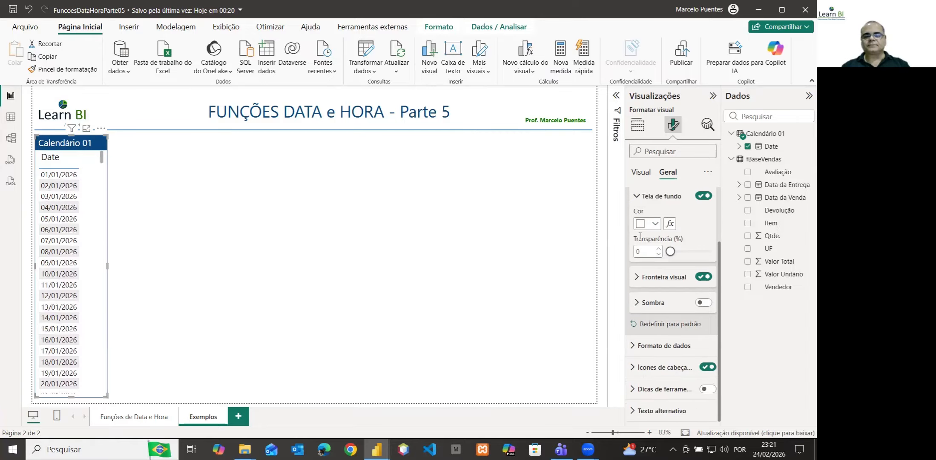
left_click(639, 200)
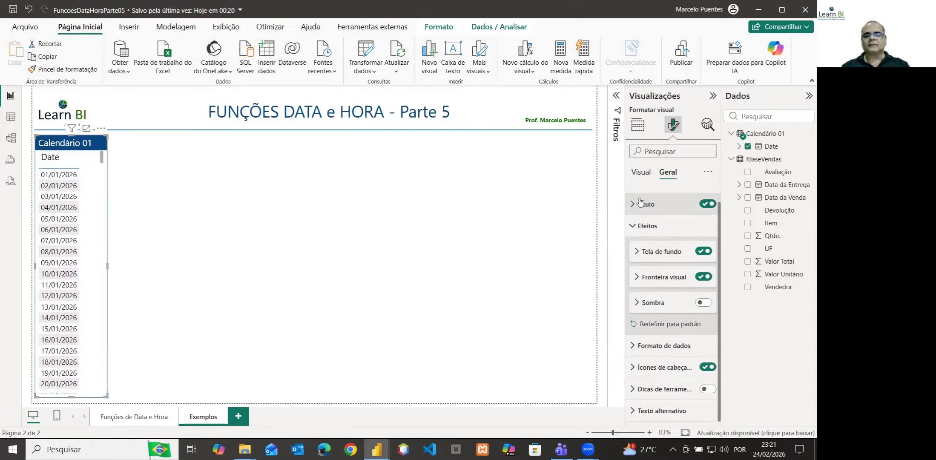
left_click(634, 228)
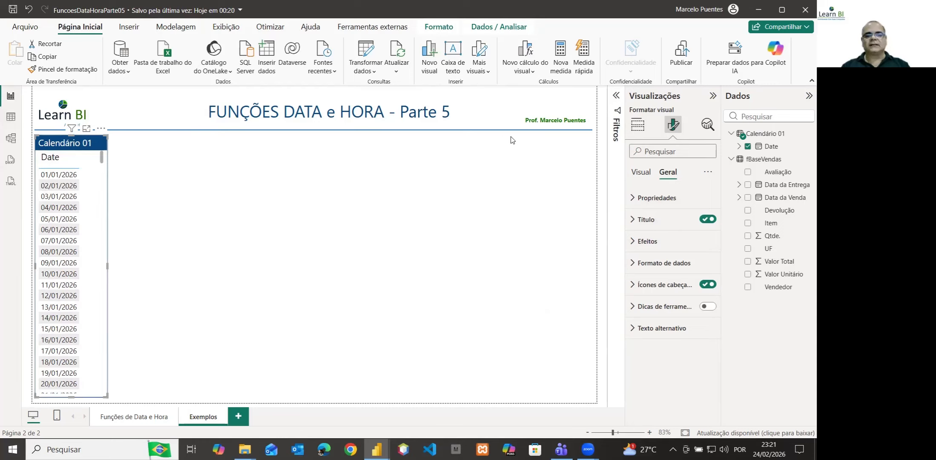
left_click(731, 159)
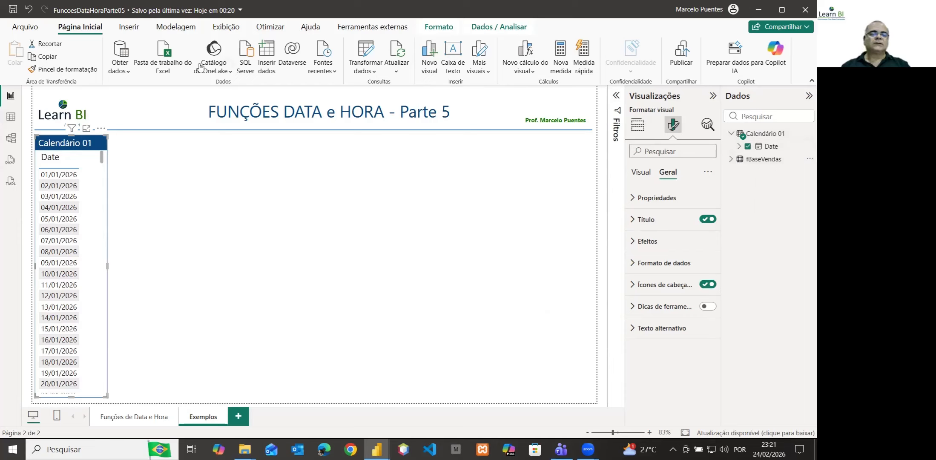
Start a new calculated table and name it Calendário 02 in its formula
left_click(163, 32)
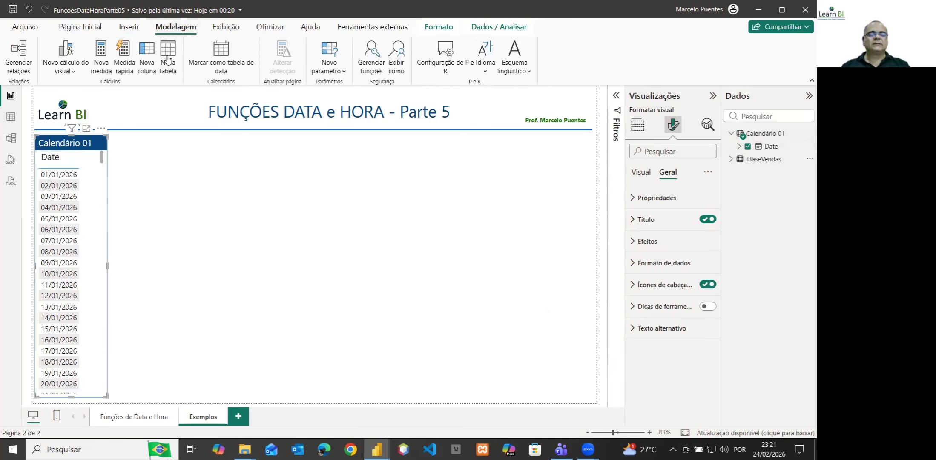
left_click(169, 69)
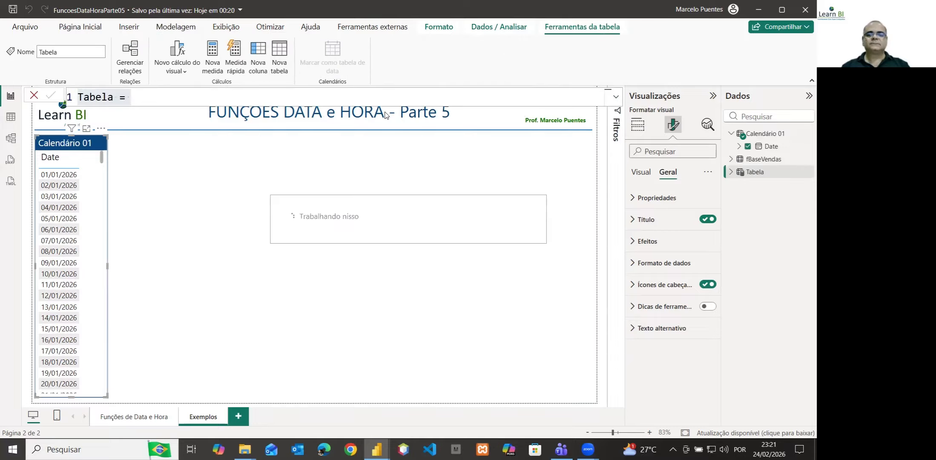
double_click(105, 96)
type("Calend")
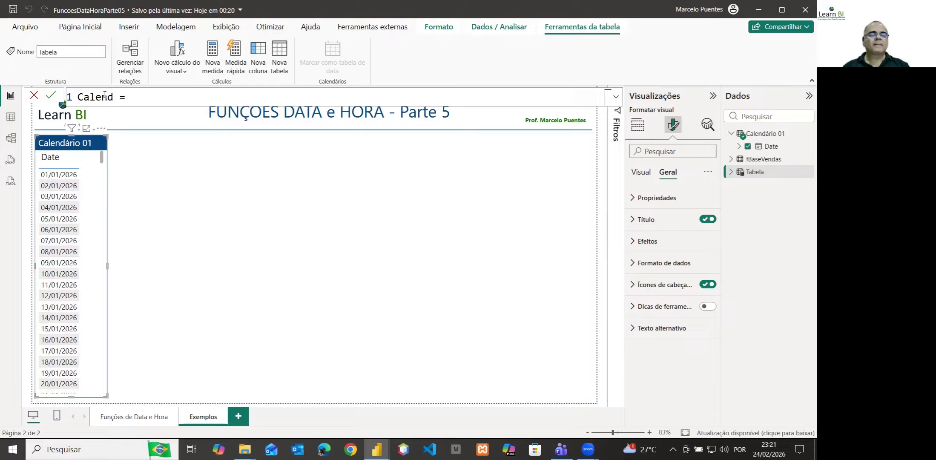
type("ario ")
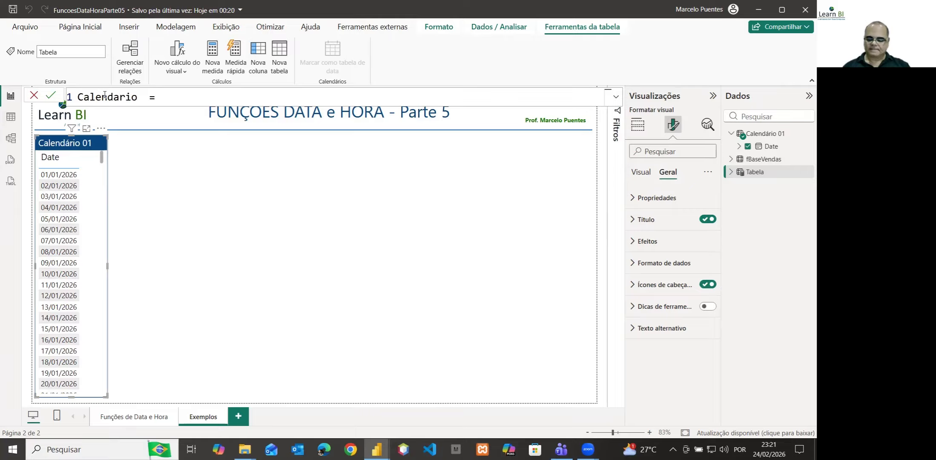
type("02")
key("Left")
key("Left")
key("Left")
key("Left")
key("Left")
key("Left")
key("Left")
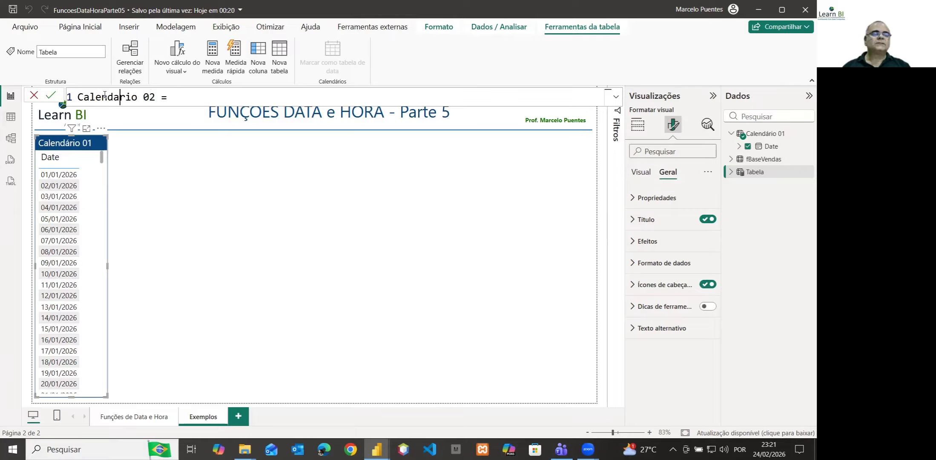
key("shift+Right")
type("á")
key("Right")
key("Right")
key("Right")
key("Right")
key("Right")
key("Right")
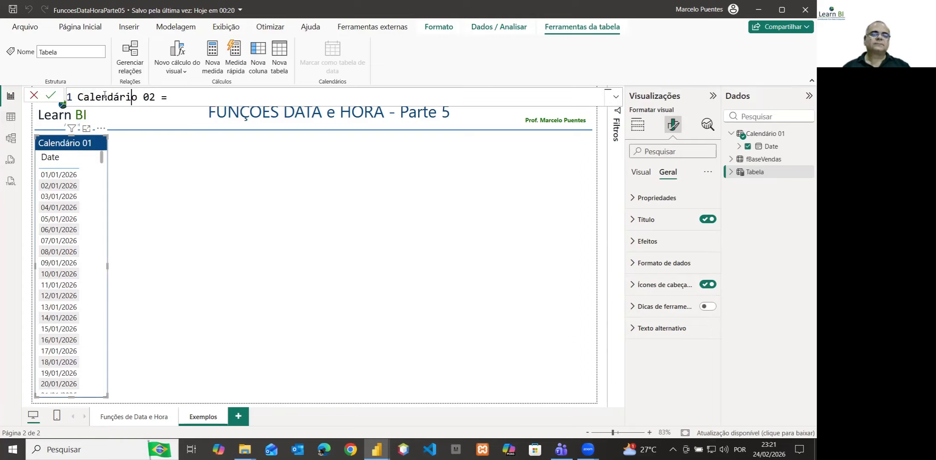
Define Calendário 02 with the CALENDAR function, using DATE(2026,1,1) as the start date
key("End")
type("cale")
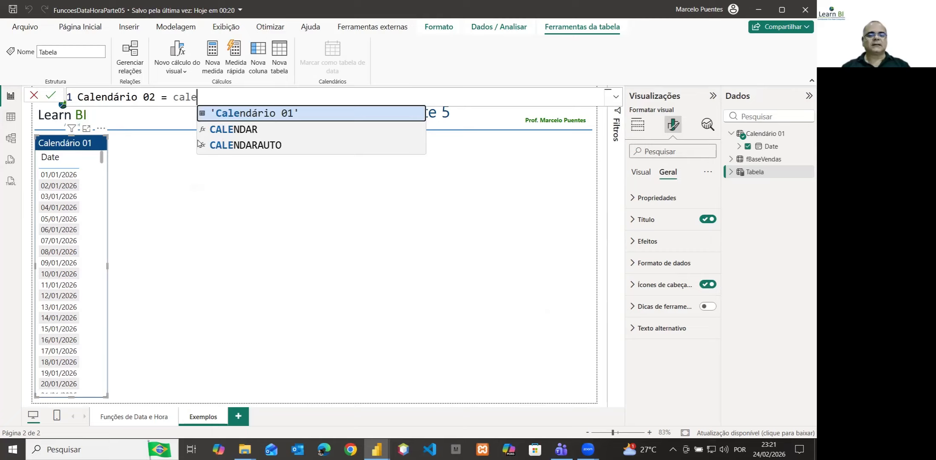
left_click(242, 130)
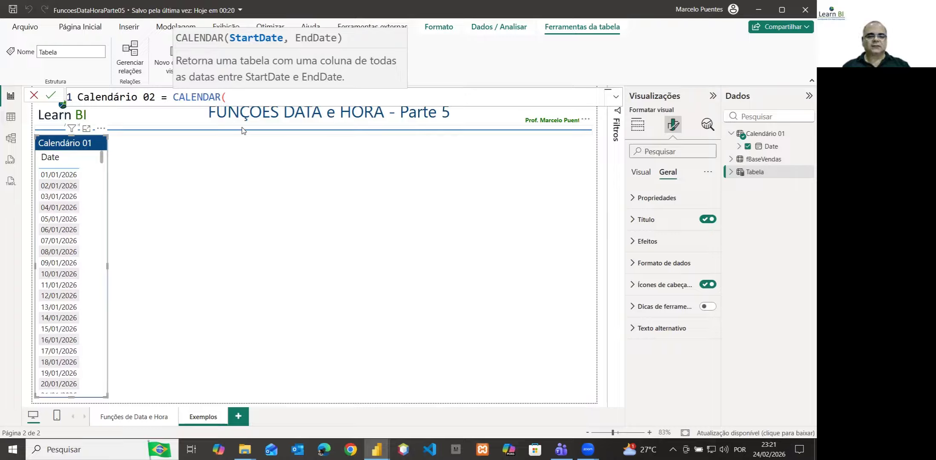
type("Da")
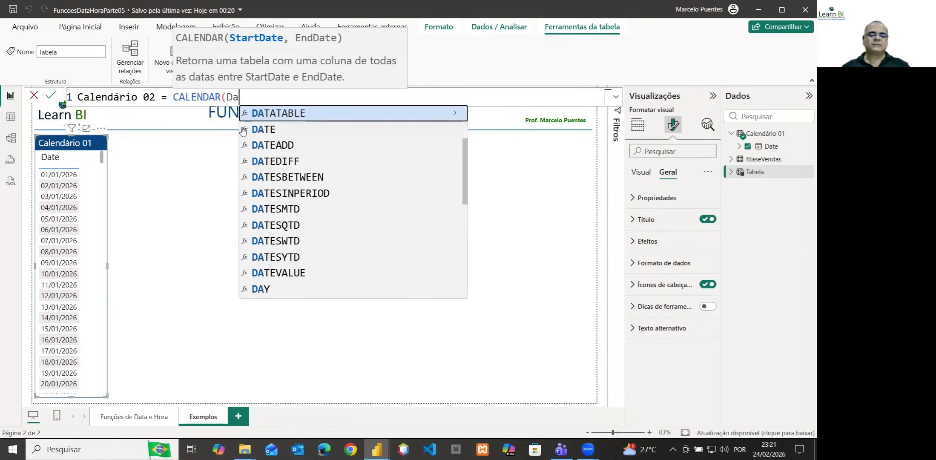
left_click(261, 130)
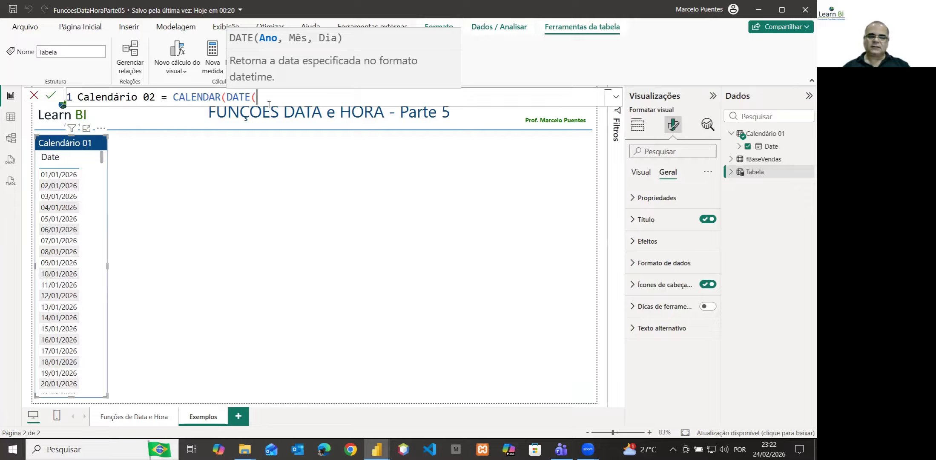
type("20")
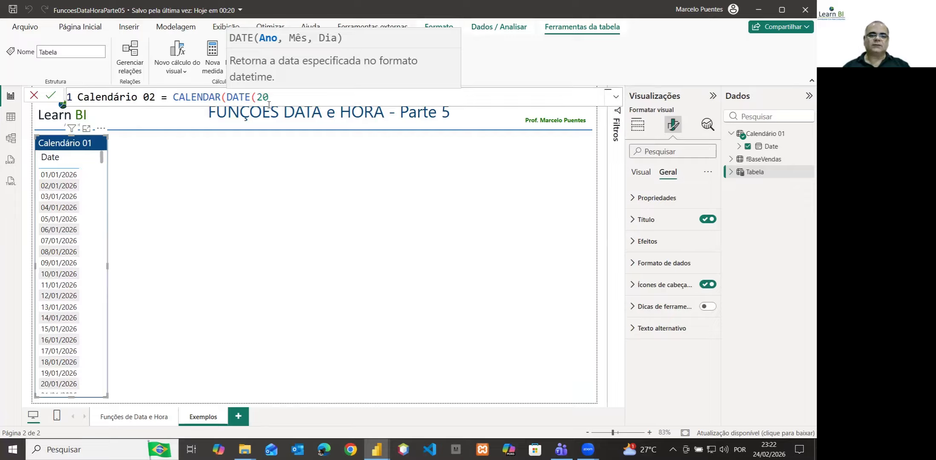
type("26,")
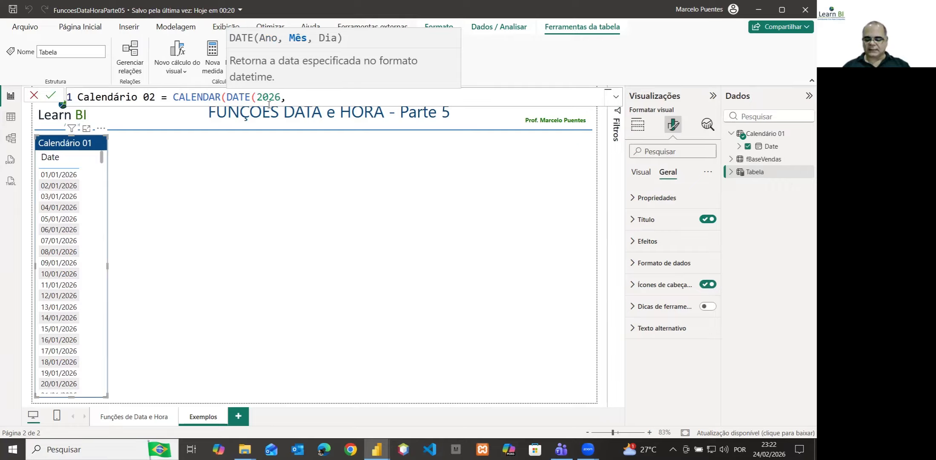
type("01")
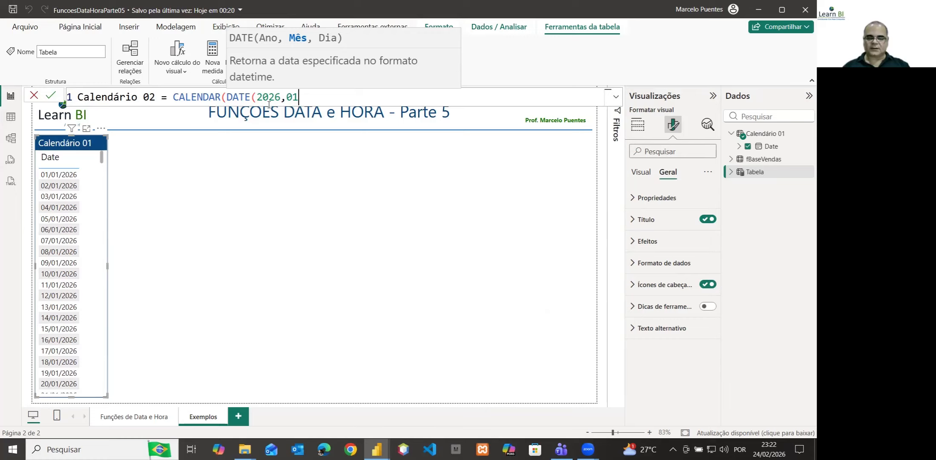
key("BackSpace")
key("BackSpace")
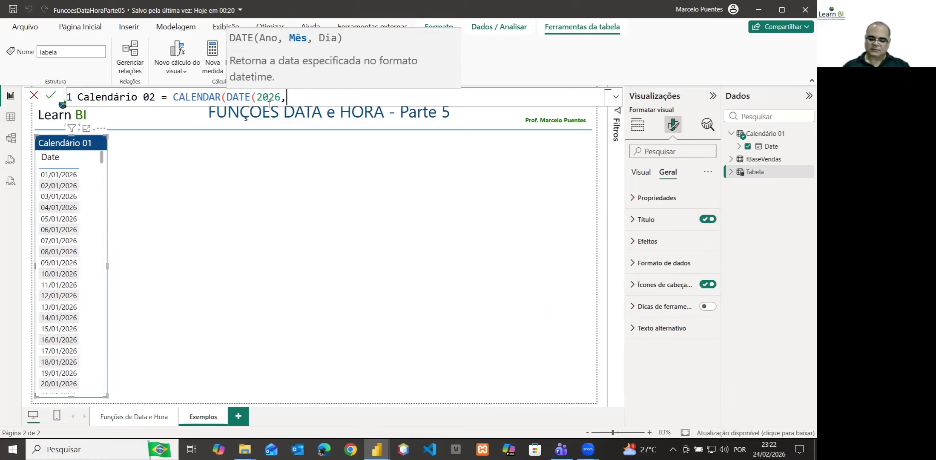
type("1,")
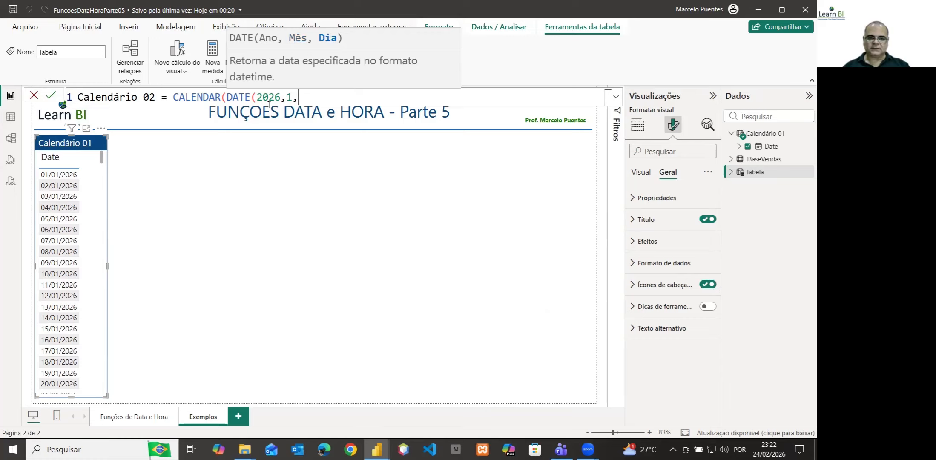
type("1")
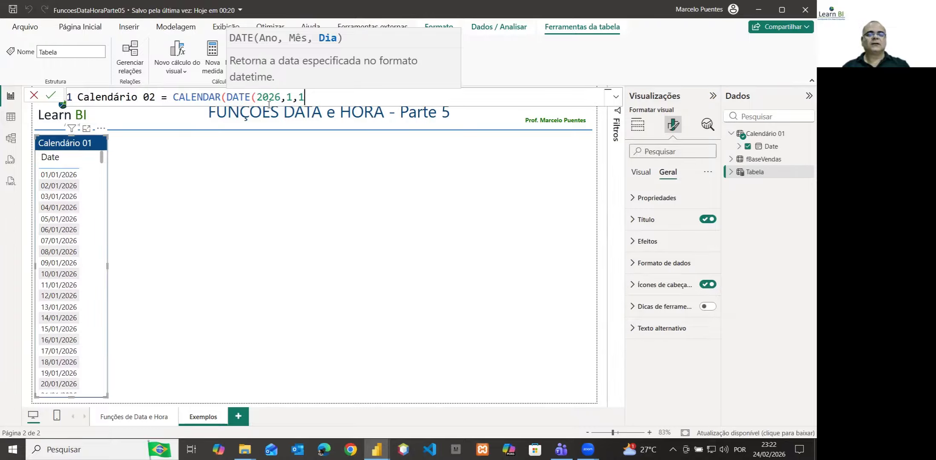
type(")")
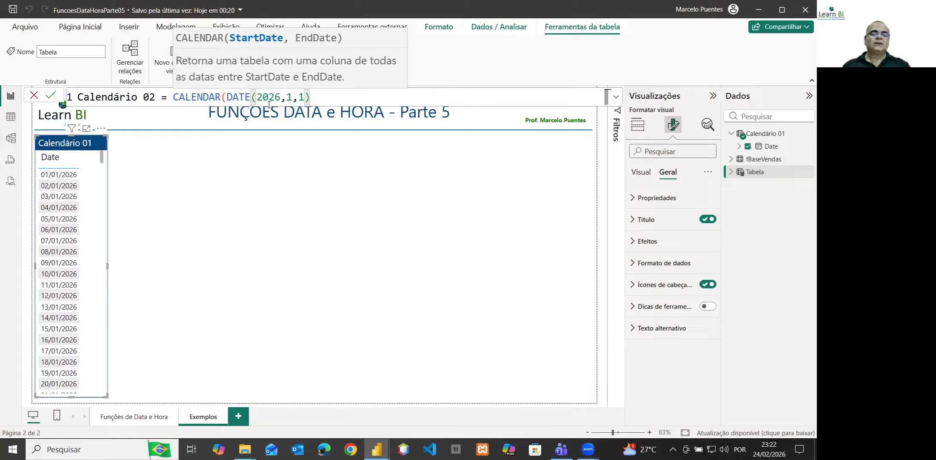
type(",")
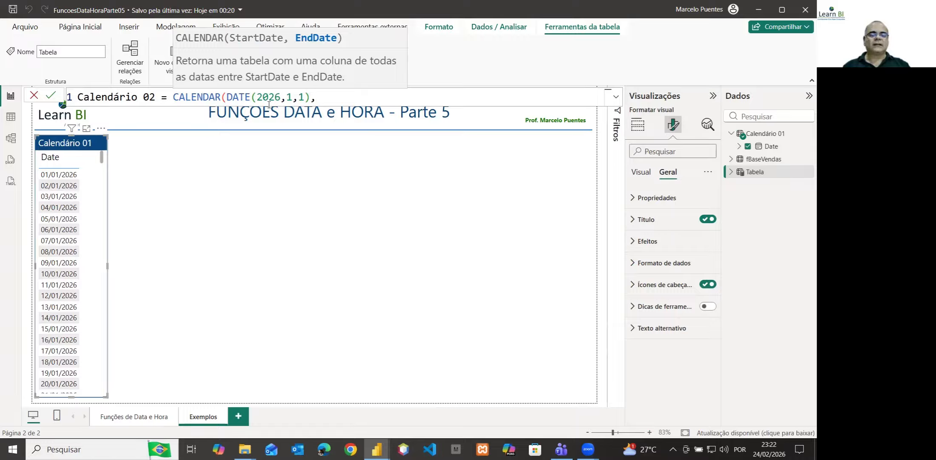
type("da")
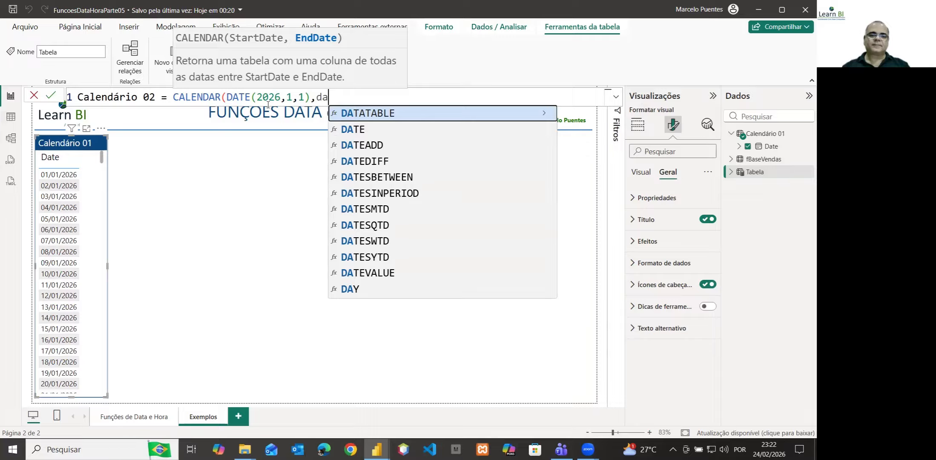
Complete the Calendário 02 formula with DATE(2026,2,28) as the CALENDAR end date and create the table
left_click(360, 135)
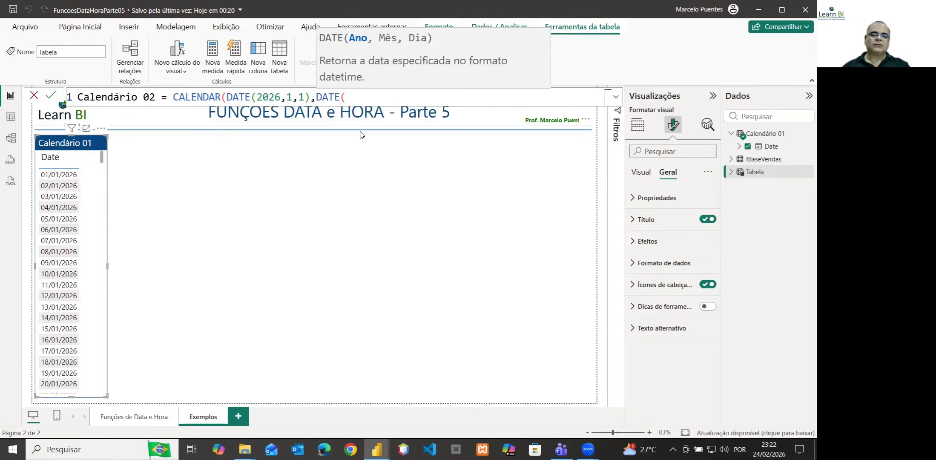
type("2026")
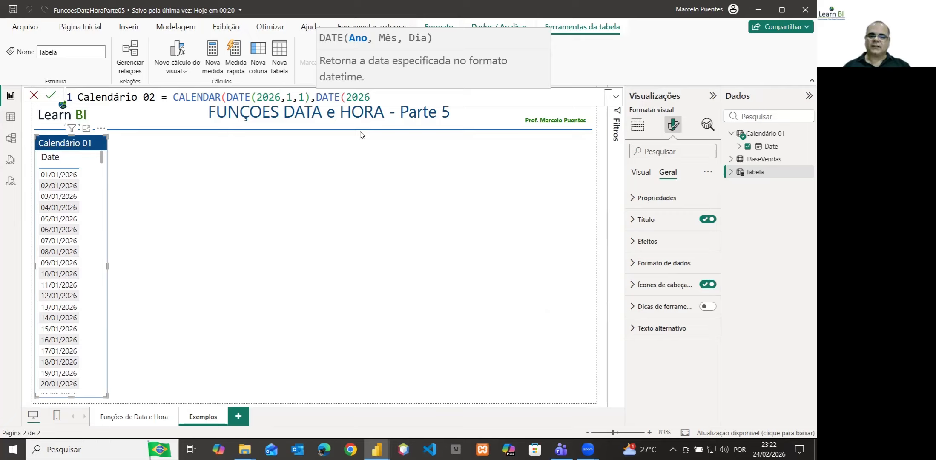
type(",2")
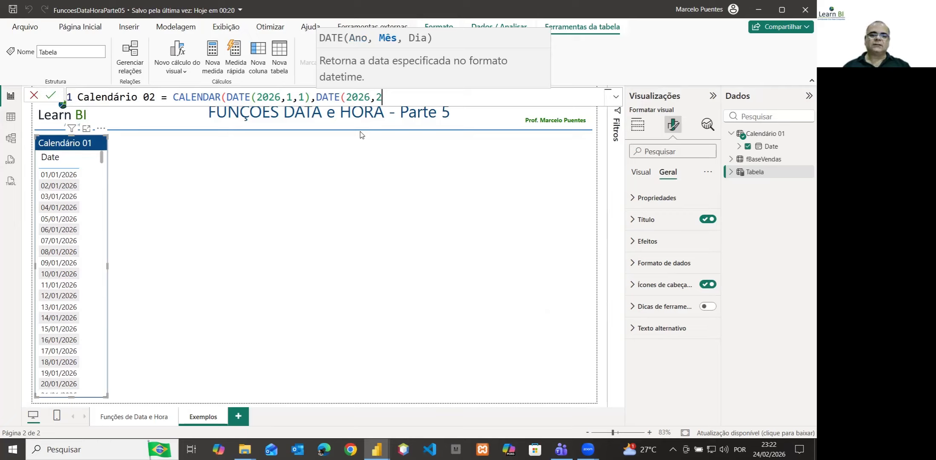
type(",")
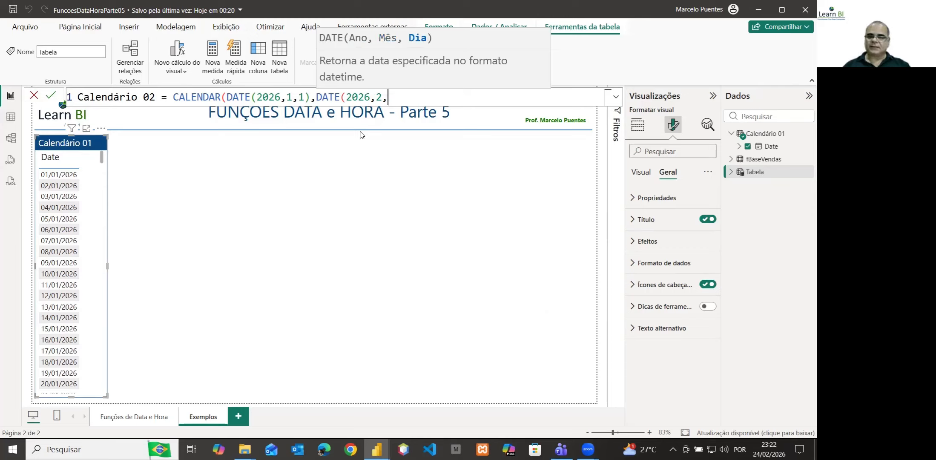
type("28")
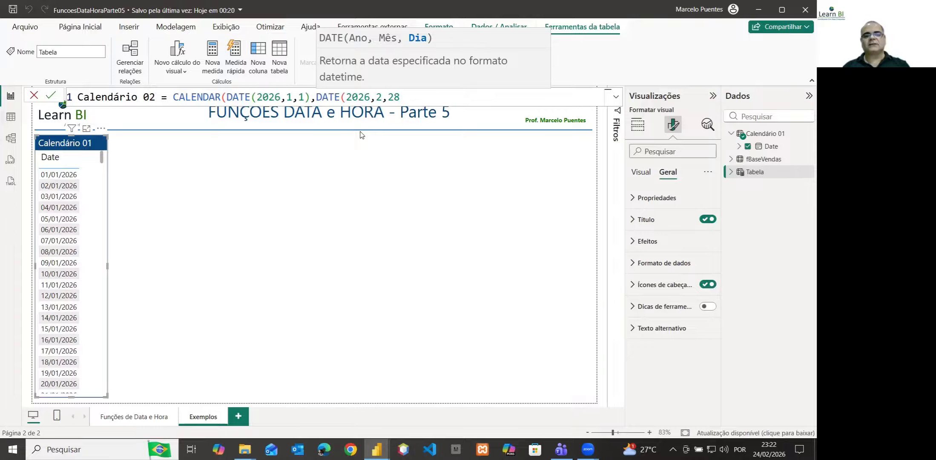
type(")")
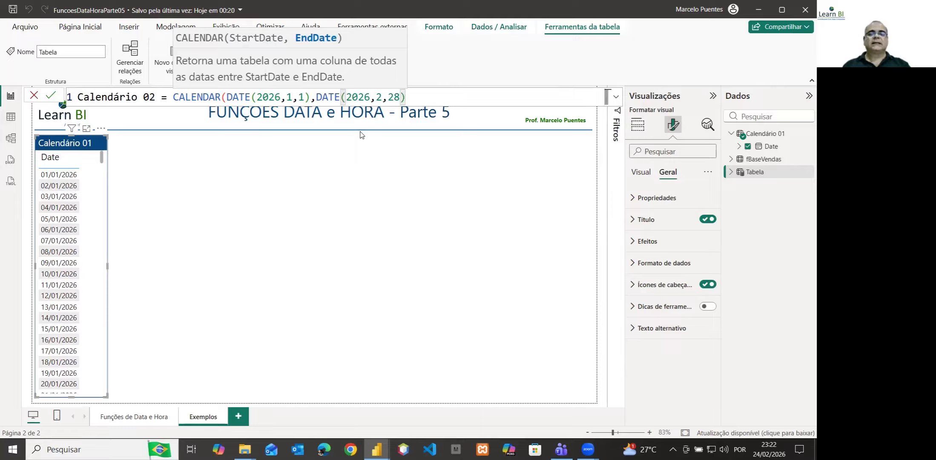
type(")")
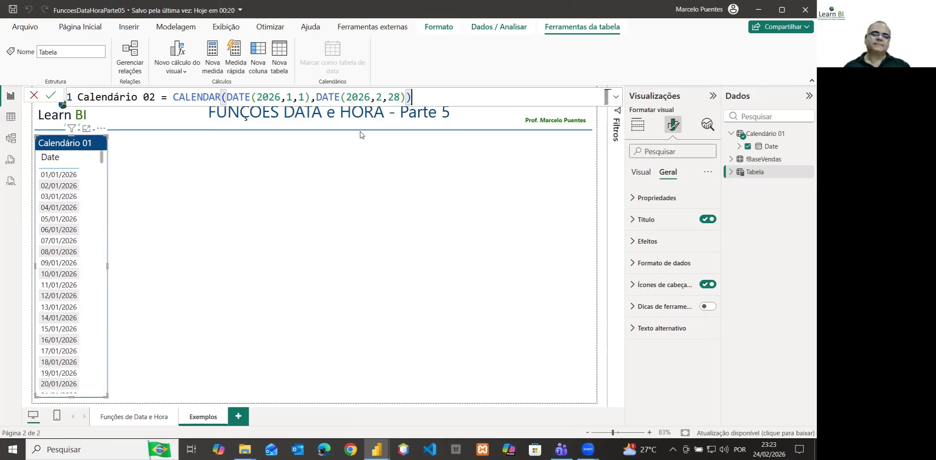
key("Return")
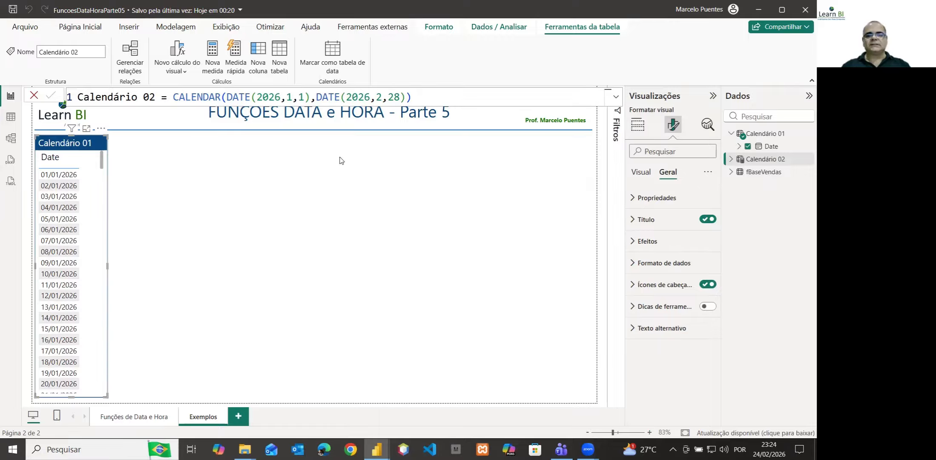
Add an empty table visual beside the Calendário 01 visual, narrowed to about the same width with a small gap between them
left_click(638, 125)
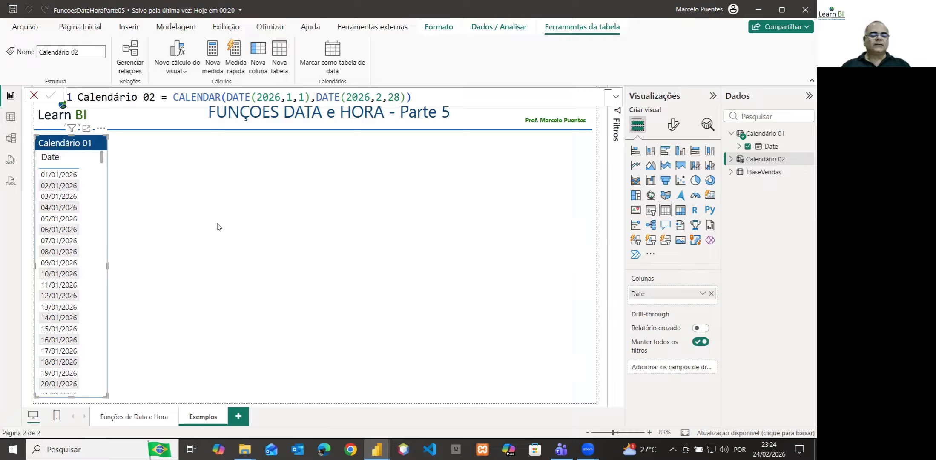
left_click(198, 203)
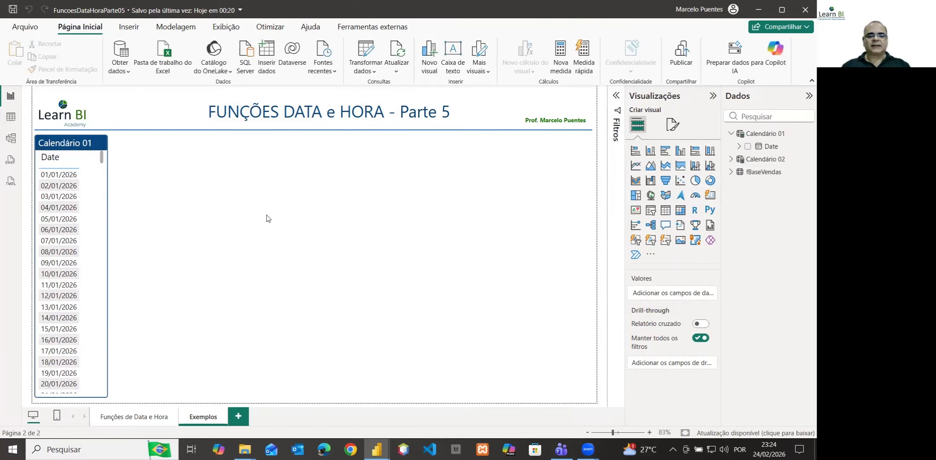
left_click(666, 210)
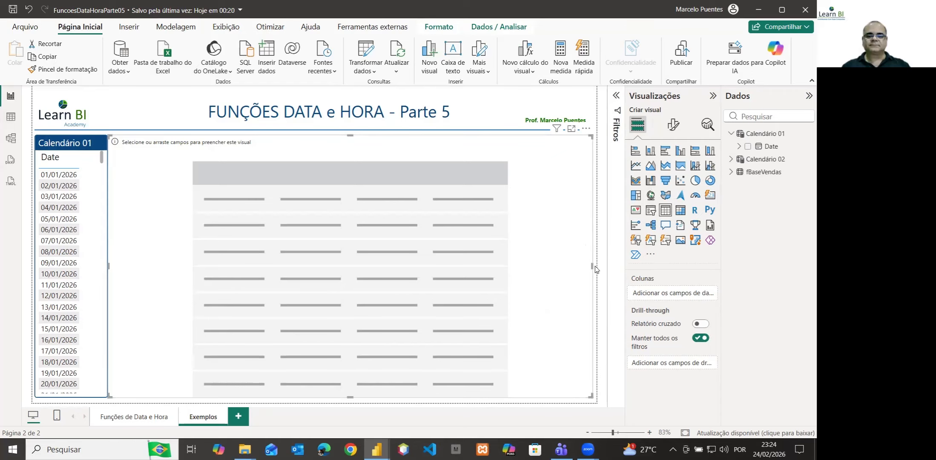
left_click_drag(591, 266, 186, 244)
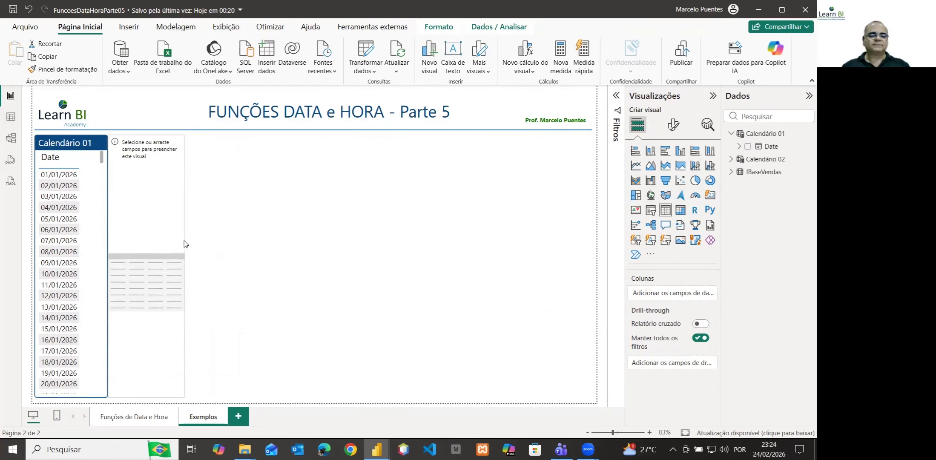
left_click_drag(155, 170, 157, 171)
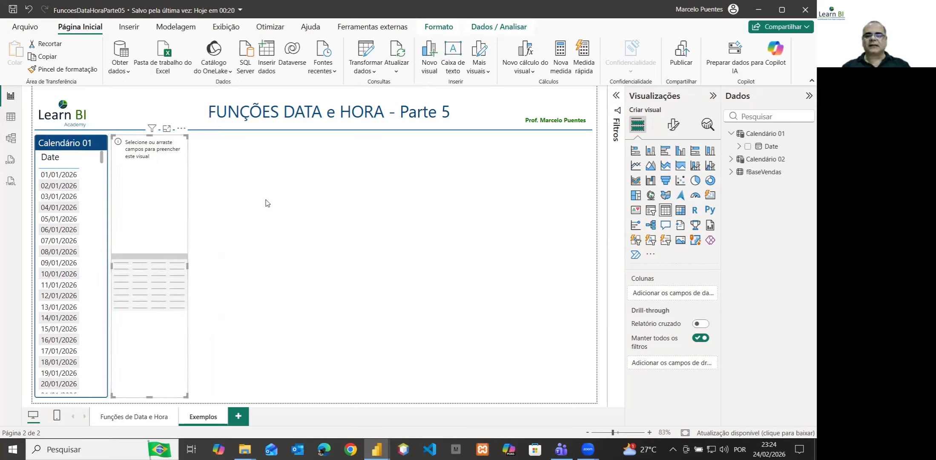
Fill the new table visual with Calendário 02's Date field, shown as plain Date instead of the date hierarchy
left_click(767, 160)
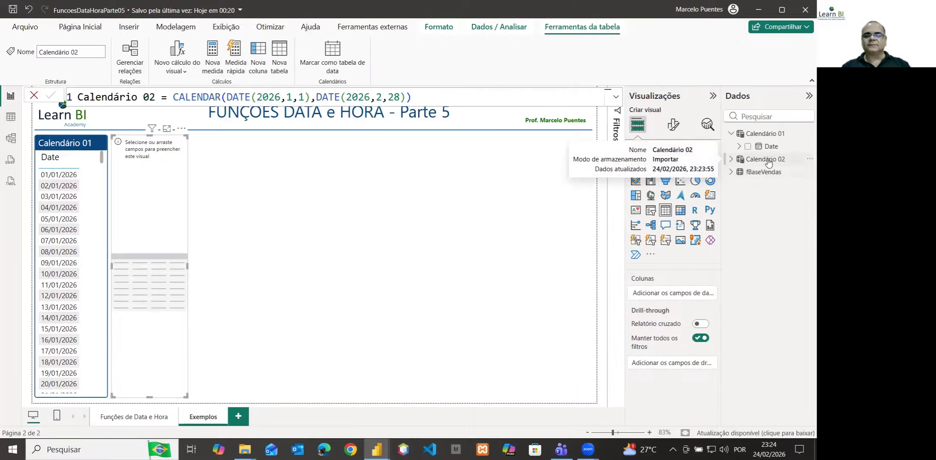
left_click(731, 159)
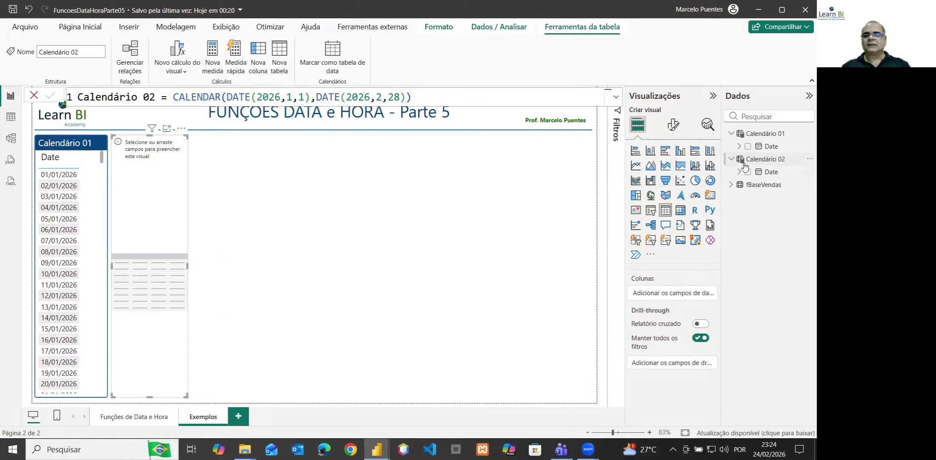
left_click_drag(779, 176, 688, 295)
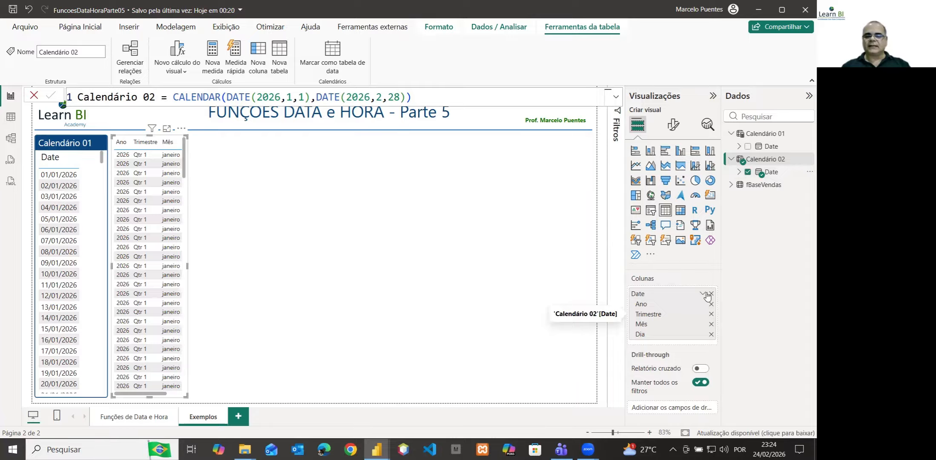
left_click(703, 295)
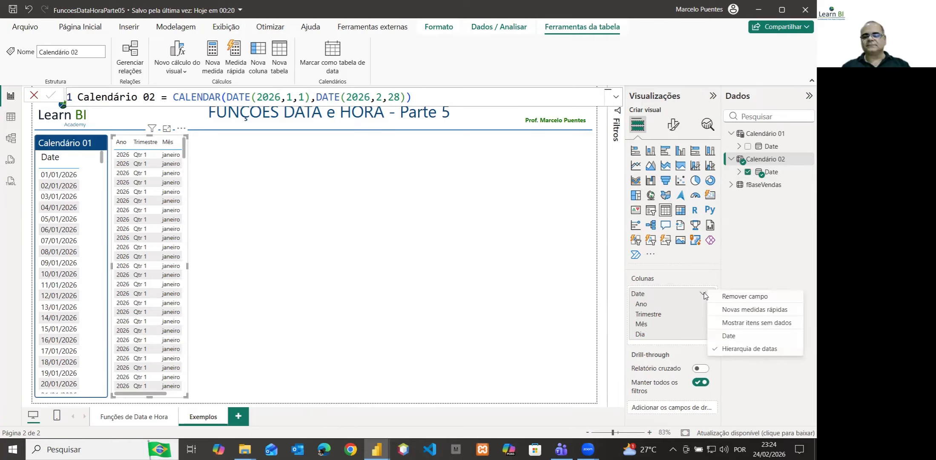
left_click(727, 336)
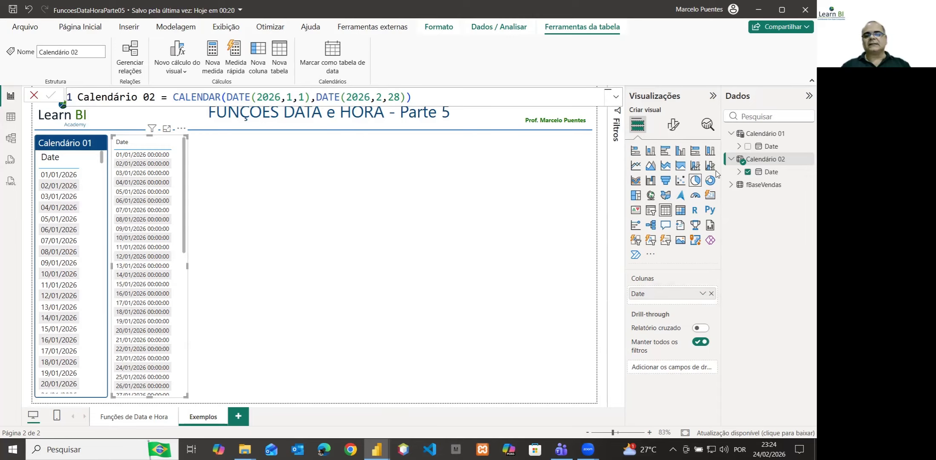
Set the display format of Calendário 02's Date column to Short Date
left_click(770, 172)
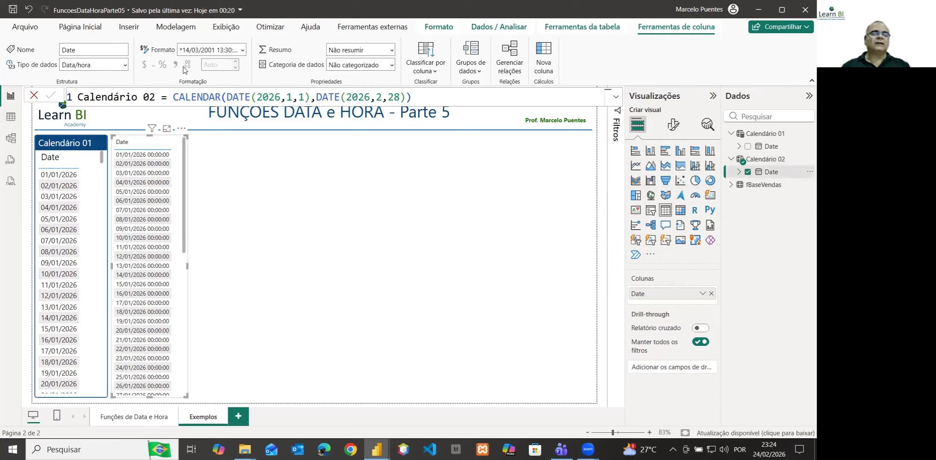
left_click(242, 50)
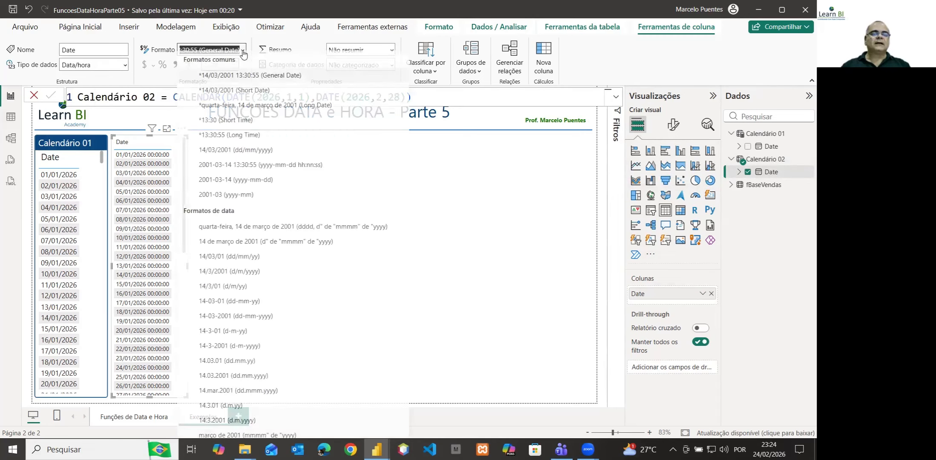
left_click(241, 97)
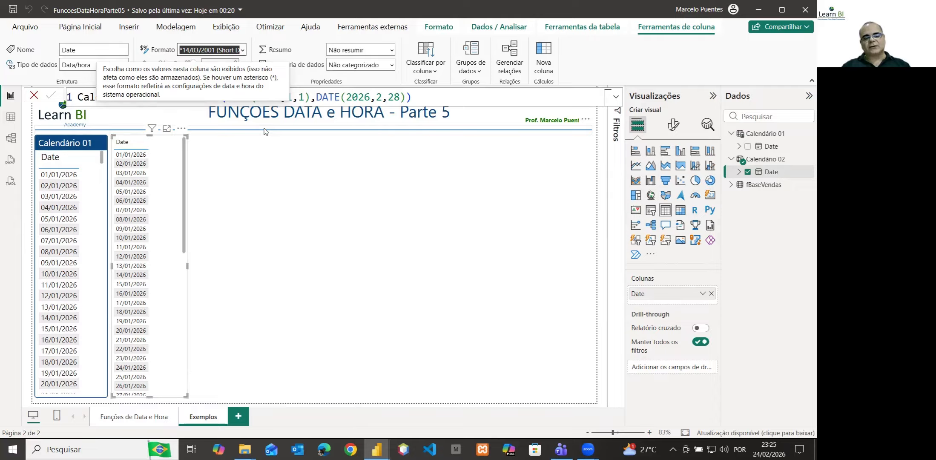
Copy the Calendário 01 visual's formatting to the new date table with the format painter
left_click(59, 146)
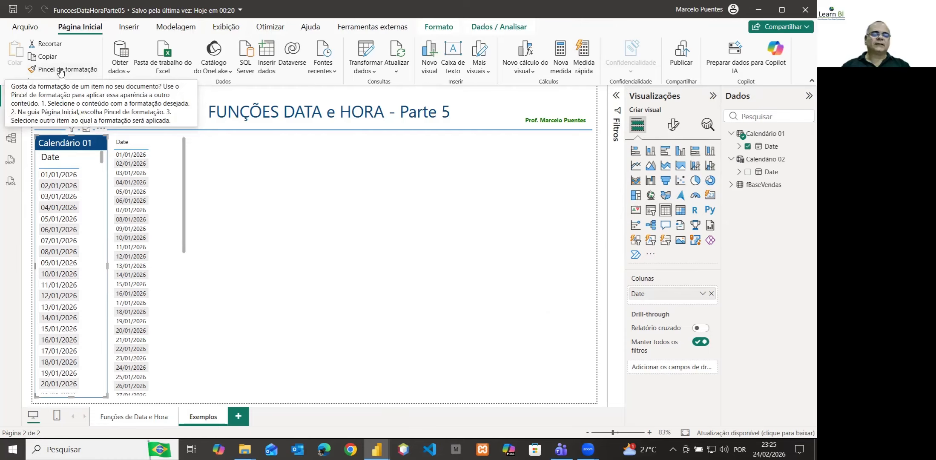
left_click(60, 70)
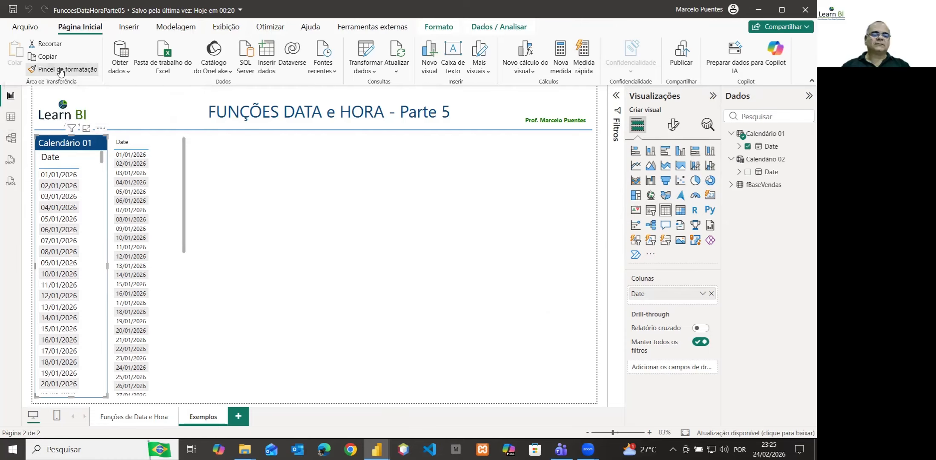
left_click(164, 160)
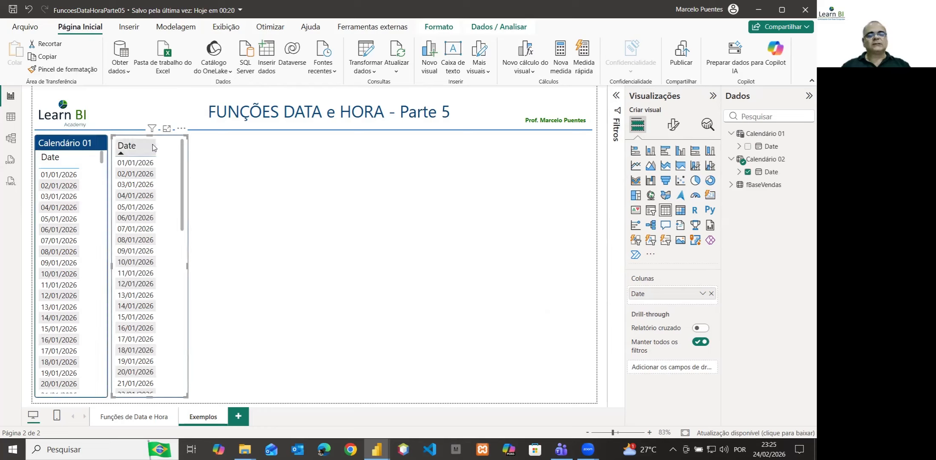
Title the new table visual Calendário 02 and review its dates through to the last one
left_click(673, 126)
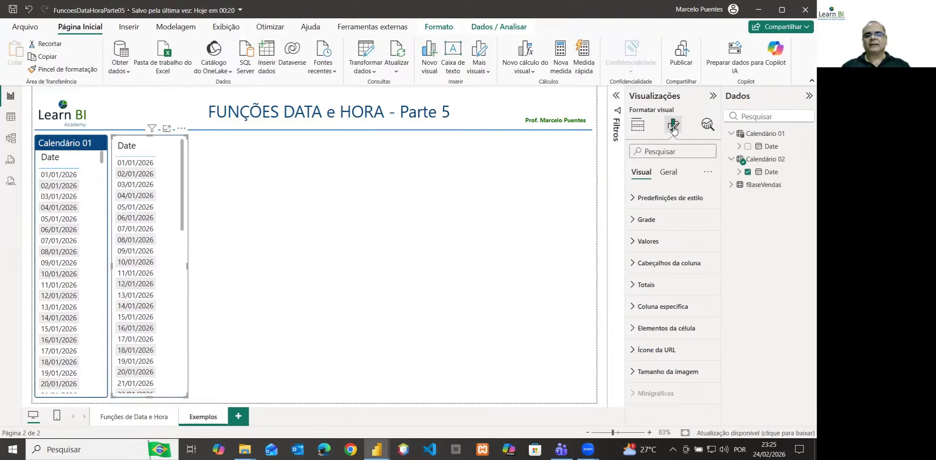
left_click(672, 174)
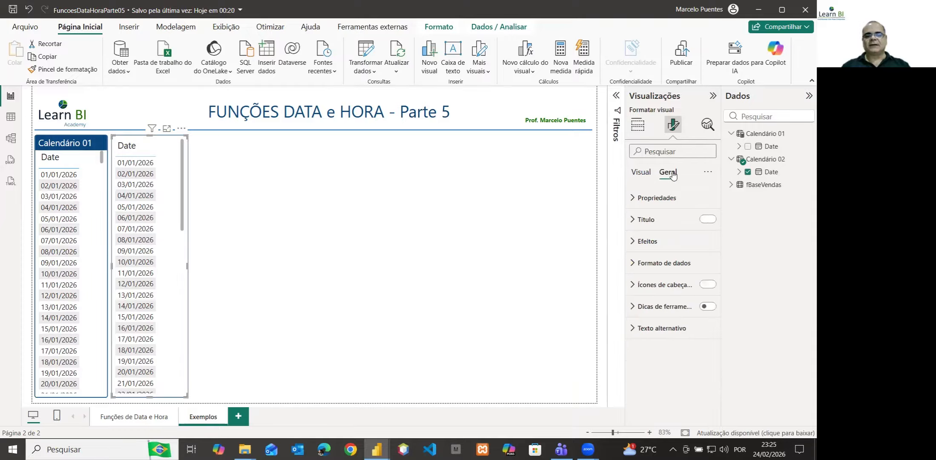
left_click(636, 220)
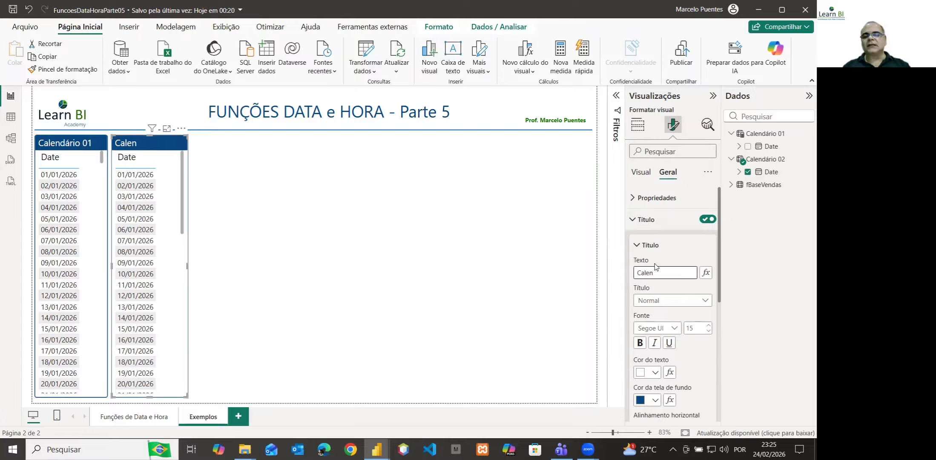
type("ário ")
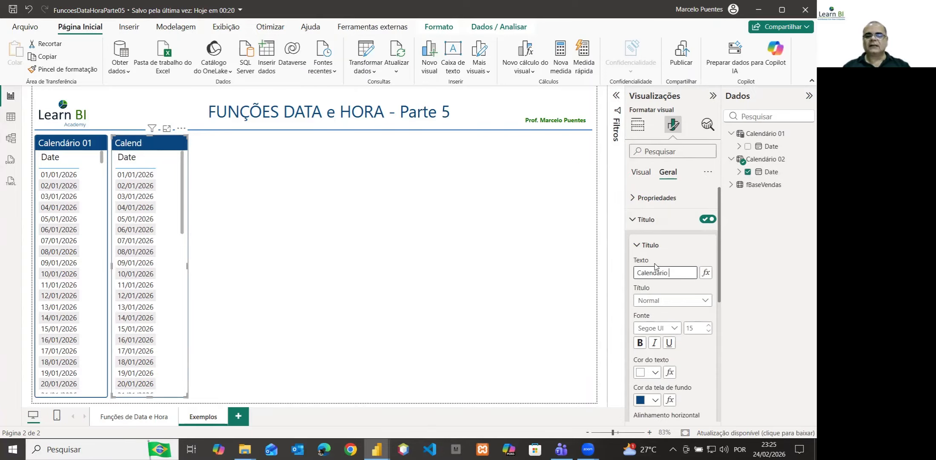
type("02")
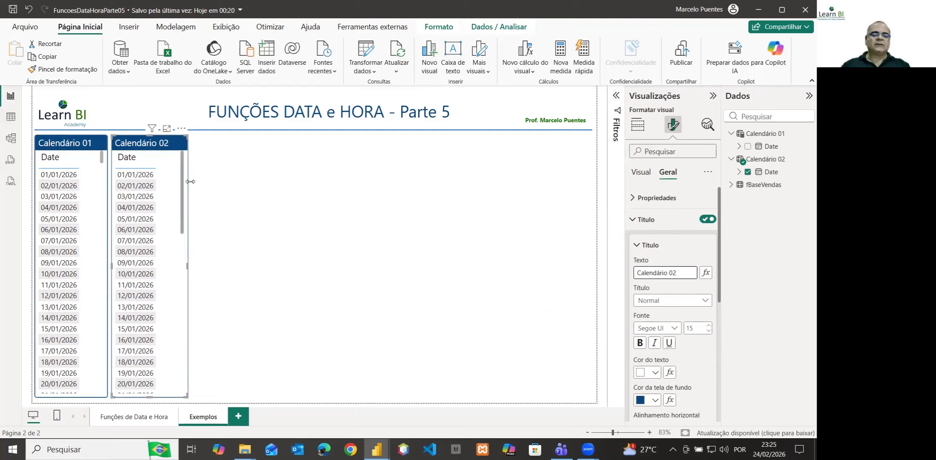
left_click_drag(183, 180, 184, 371)
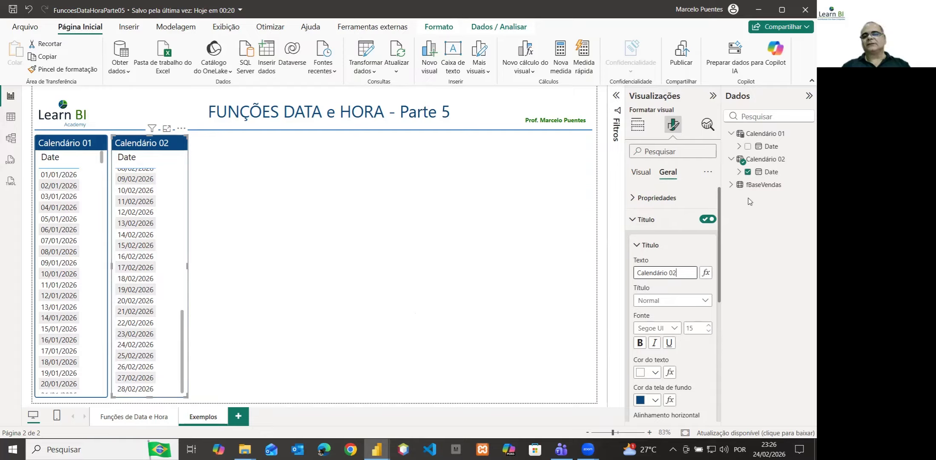
Try DATE(2026,2,29) as the end date in Calendário 02's formula and check the last dates in its table visual
left_click(773, 164)
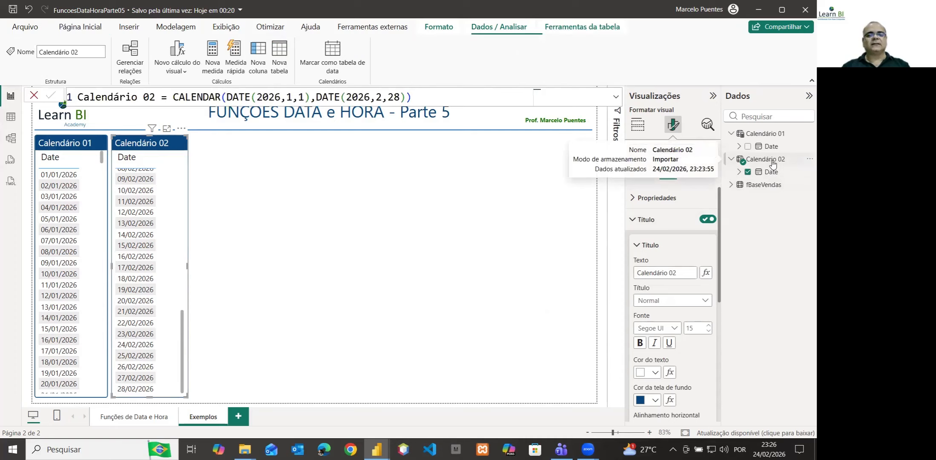
double_click(396, 97)
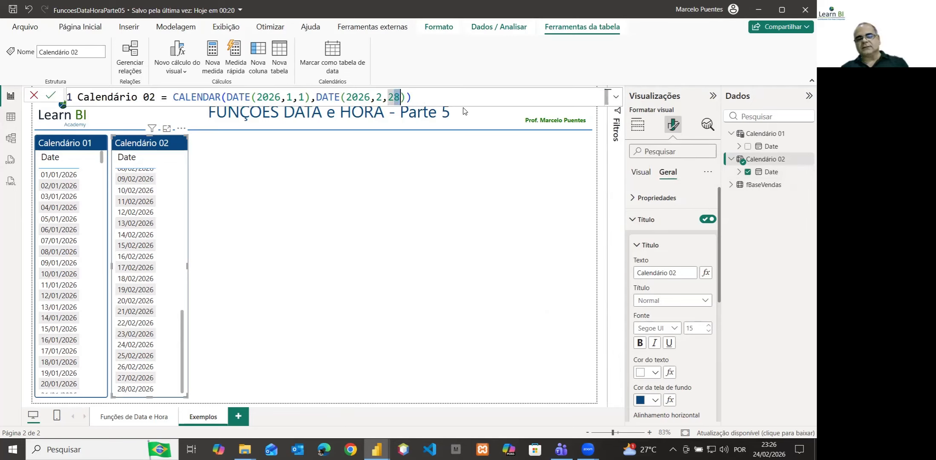
type("29")
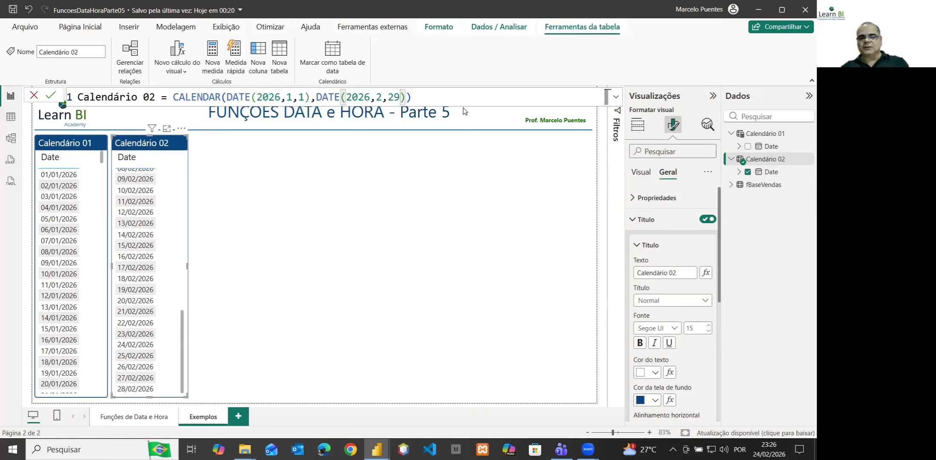
key("Return")
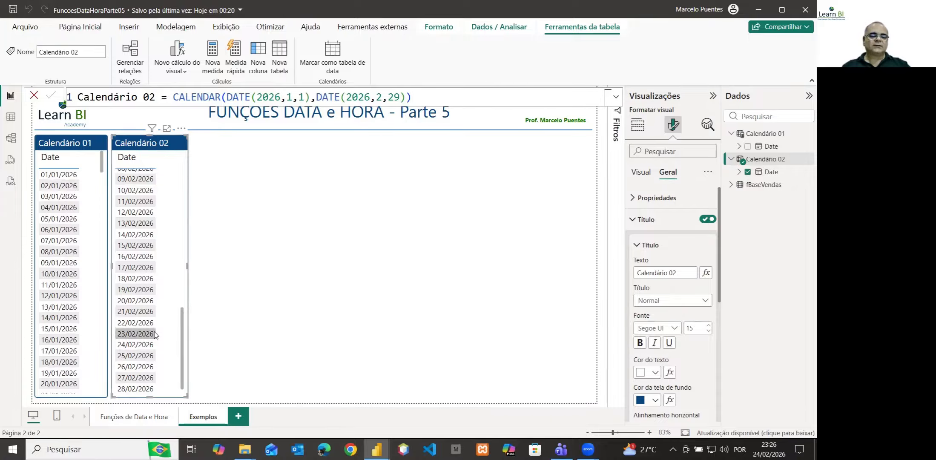
scroll(154, 335, "down", 1)
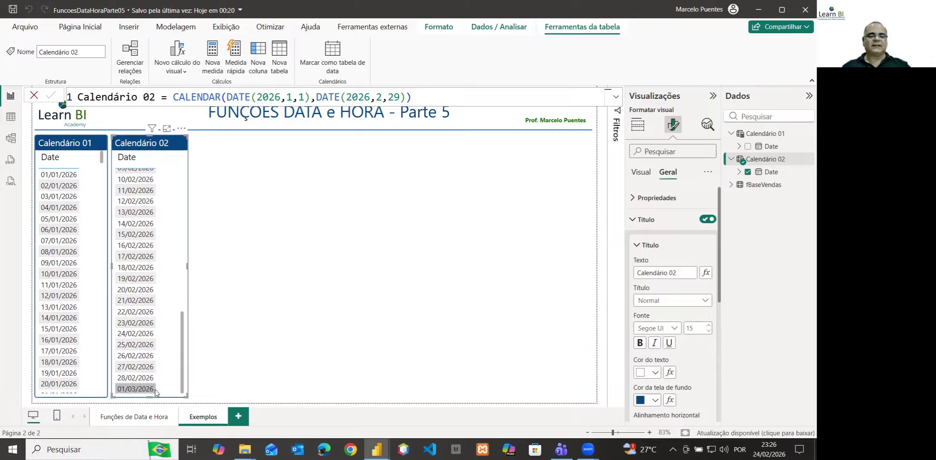
Set the end date in Calendário 02's formula back to DATE(2026,2,28) and return to the visual's build options
double_click(396, 96)
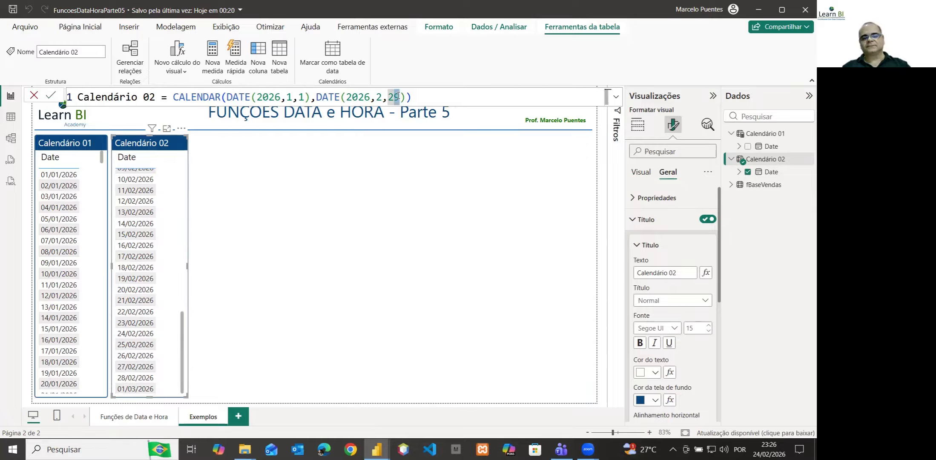
type("28")
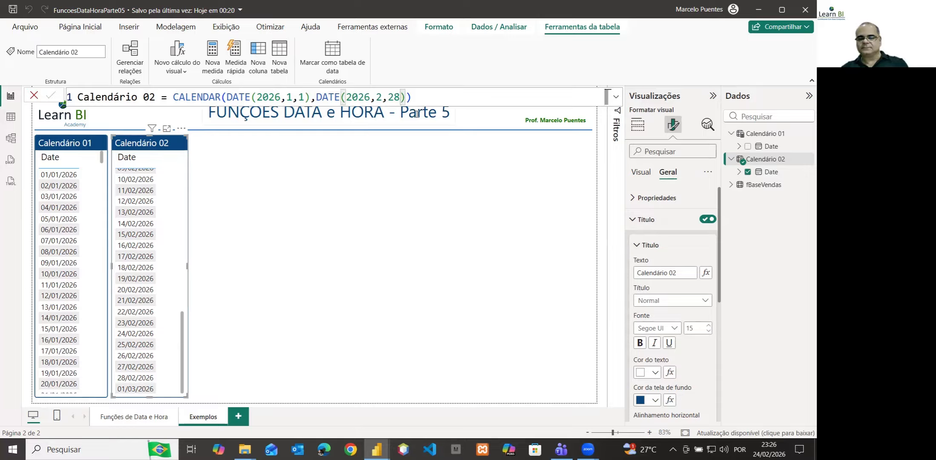
key("Return")
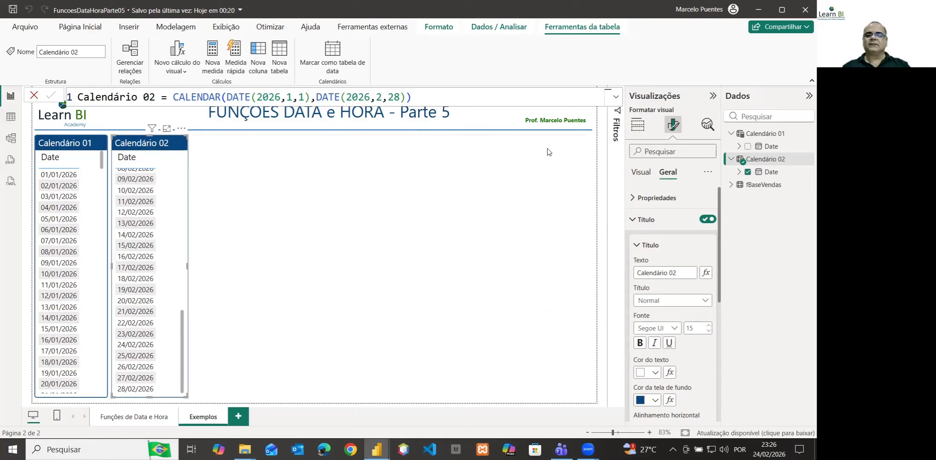
left_click(635, 221)
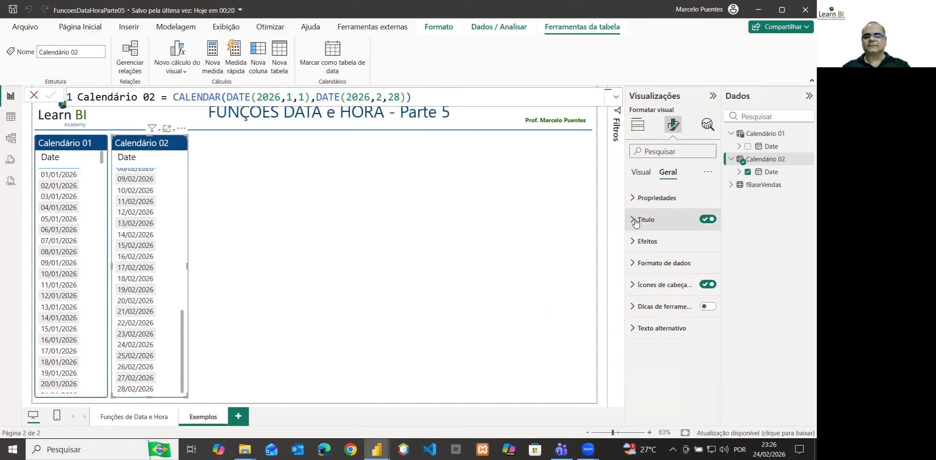
left_click(639, 125)
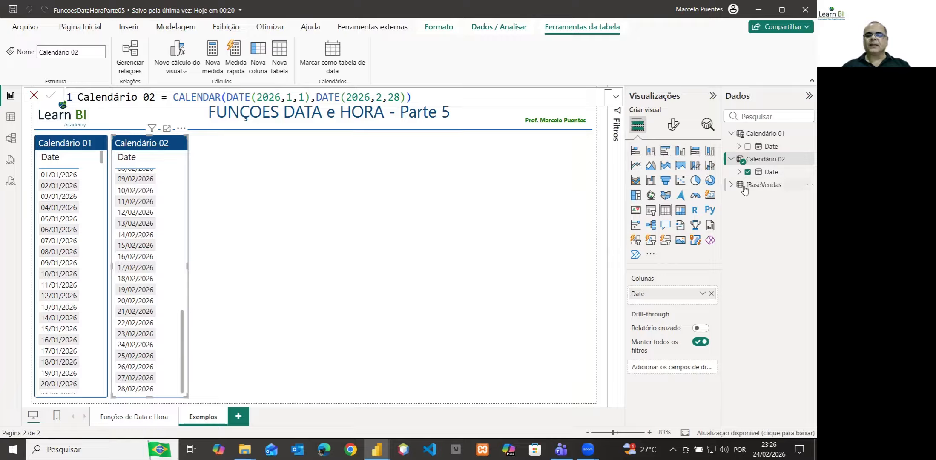
Show the fBaseVendas data in Table view, clear its existing sort and sort it by Data da Venda in ascending order
mouse_move(764, 189)
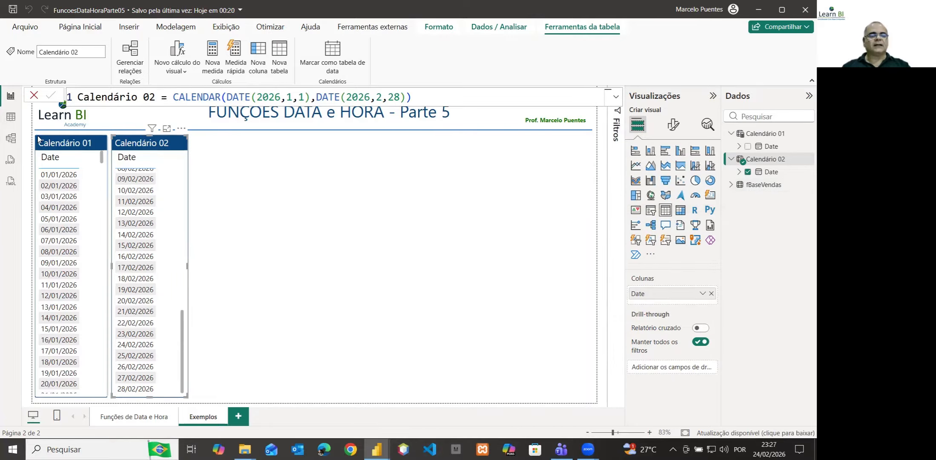
left_click(11, 118)
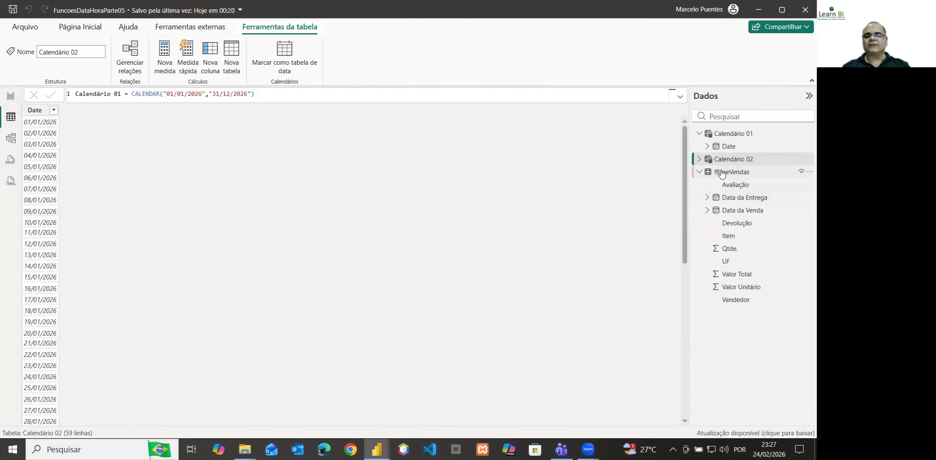
left_click(721, 173)
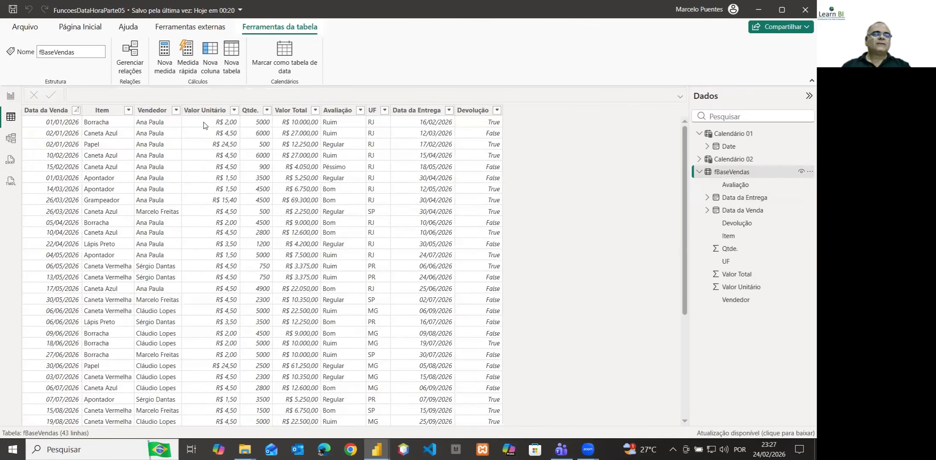
left_click(52, 111)
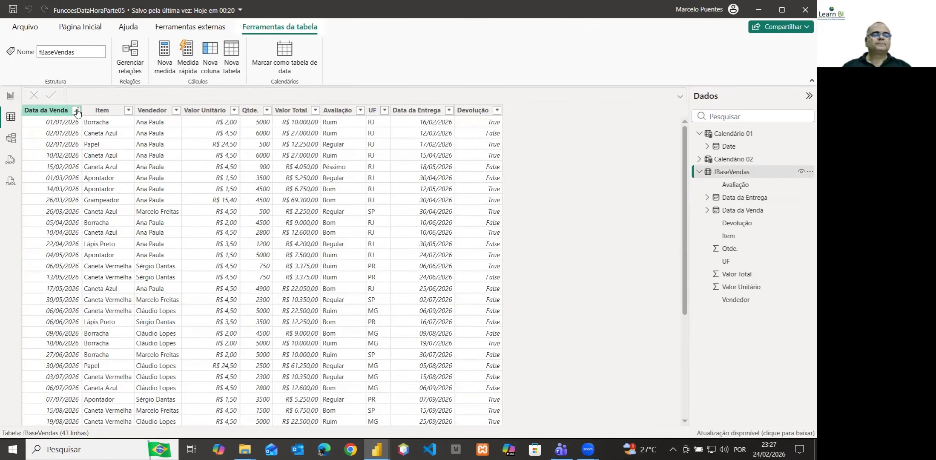
left_click(77, 111)
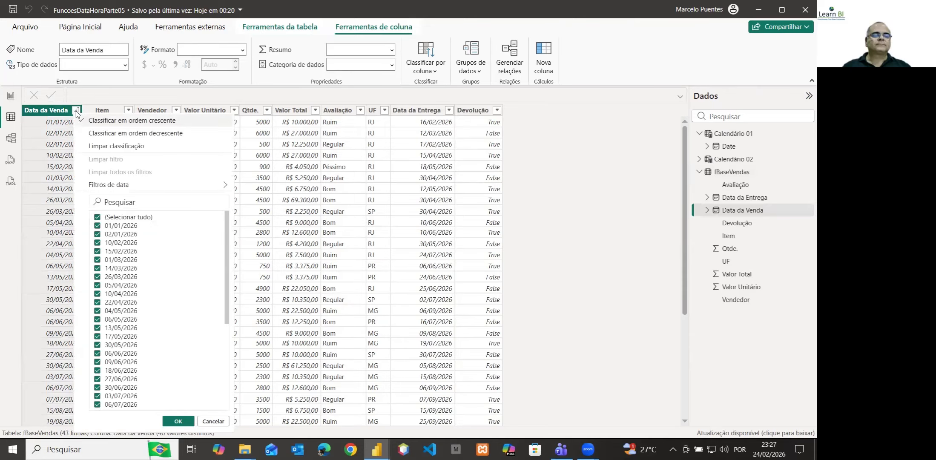
left_click(96, 149)
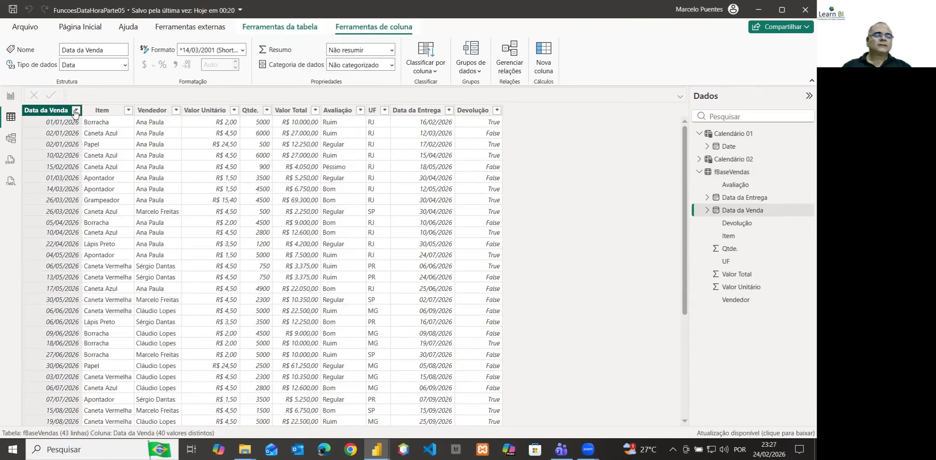
left_click(76, 112)
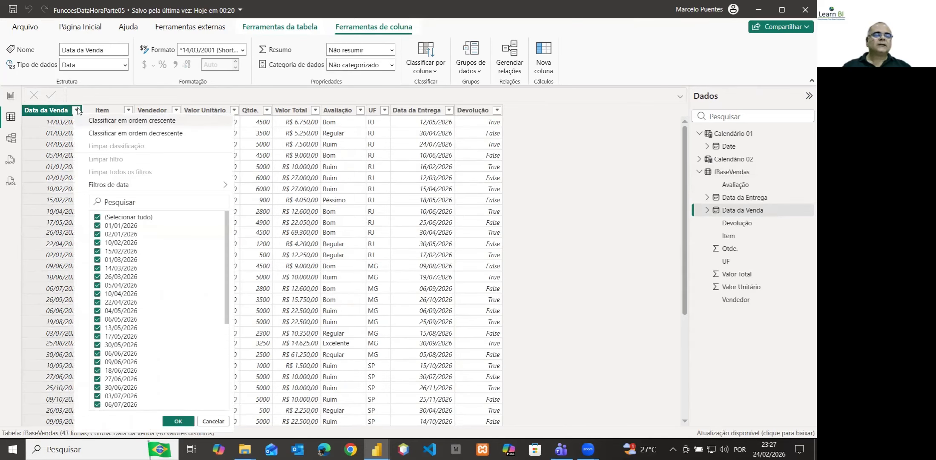
left_click(156, 121)
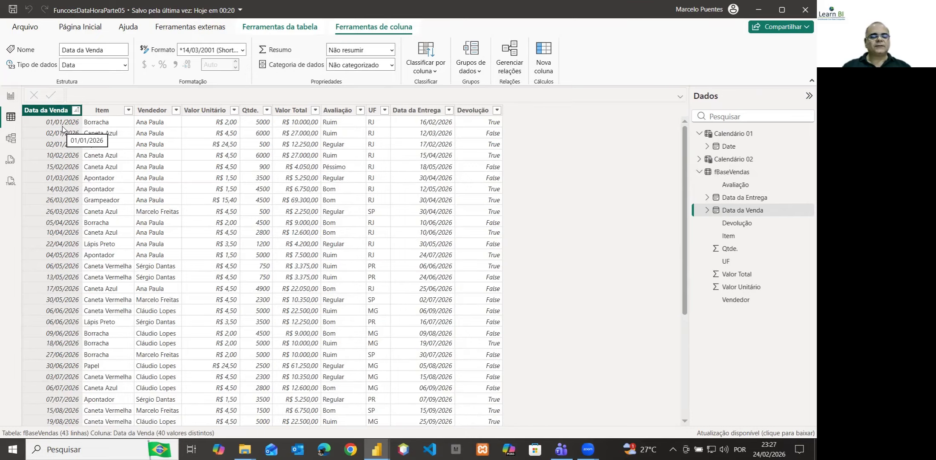
Examine the first and last sale and delivery dates in the fBaseVendas table
left_click_drag(682, 315, 679, 418)
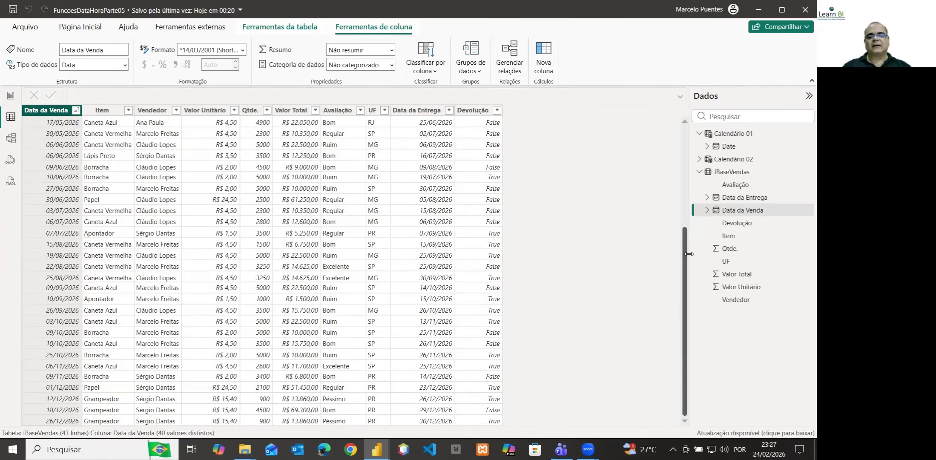
left_click_drag(686, 261, 685, 130)
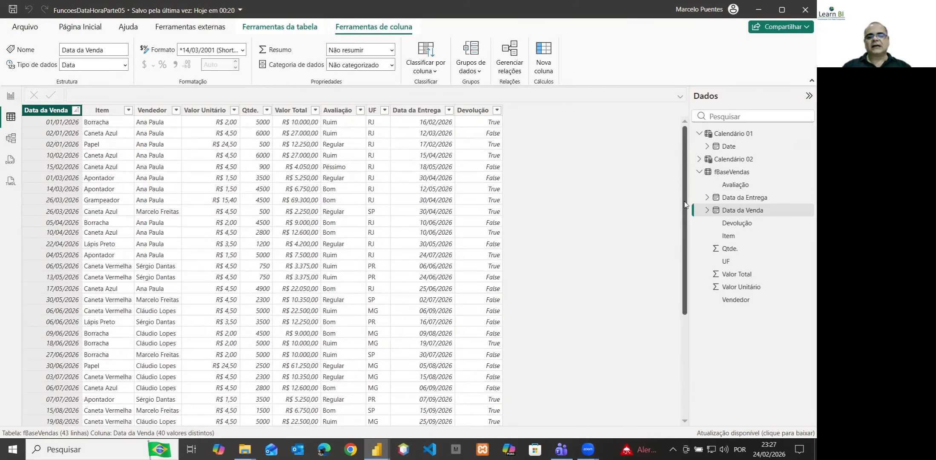
left_click_drag(686, 215, 614, 358)
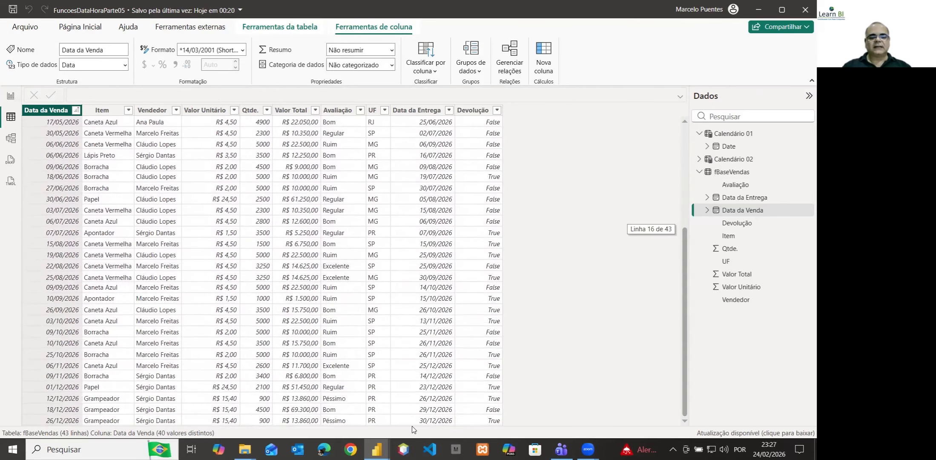
left_click_drag(412, 429, 420, 429)
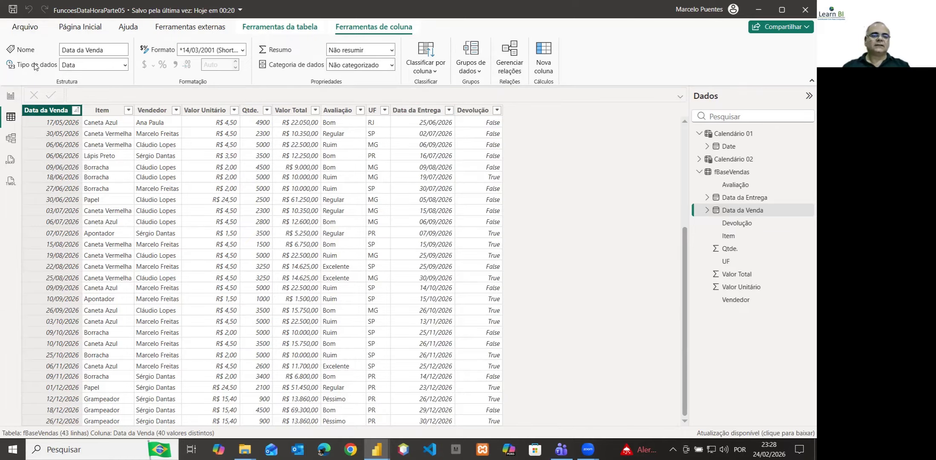
Return to the report view and start a new calculated table named Calendário 03
left_click(11, 97)
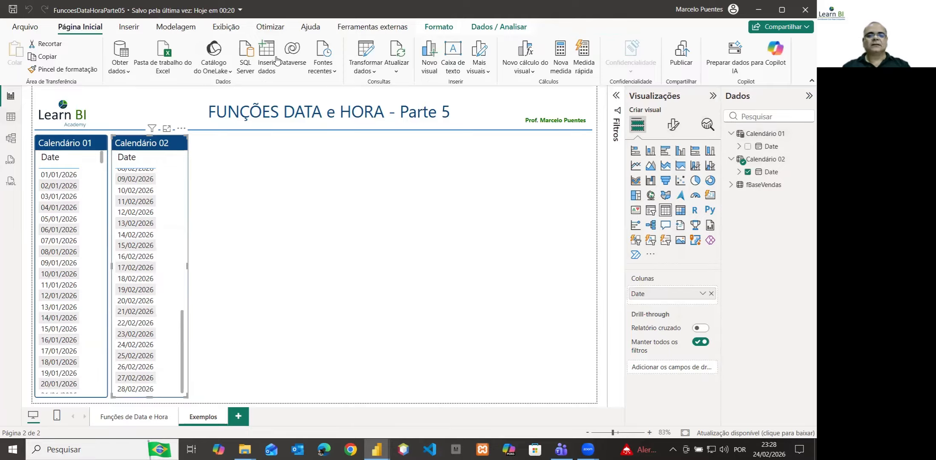
left_click(161, 29)
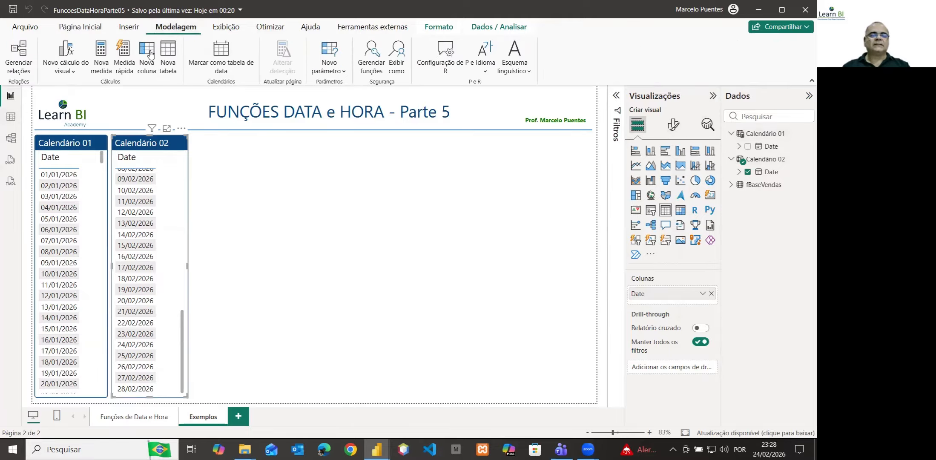
left_click(166, 75)
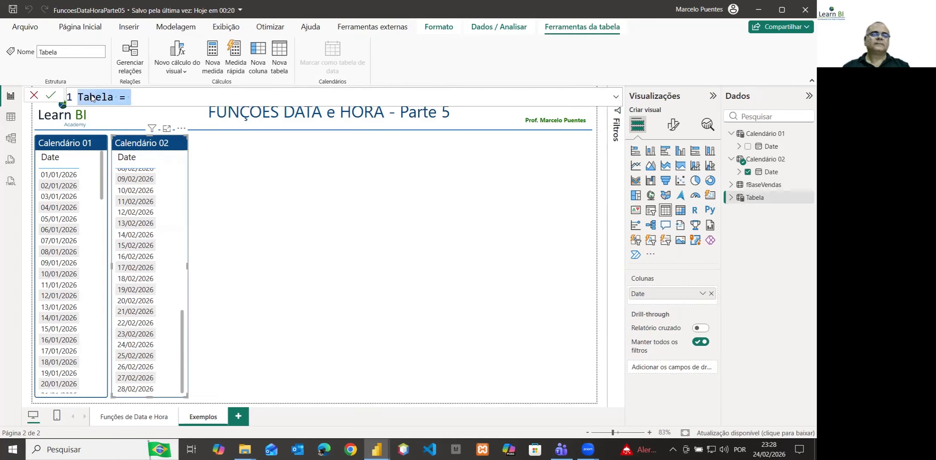
double_click(90, 97)
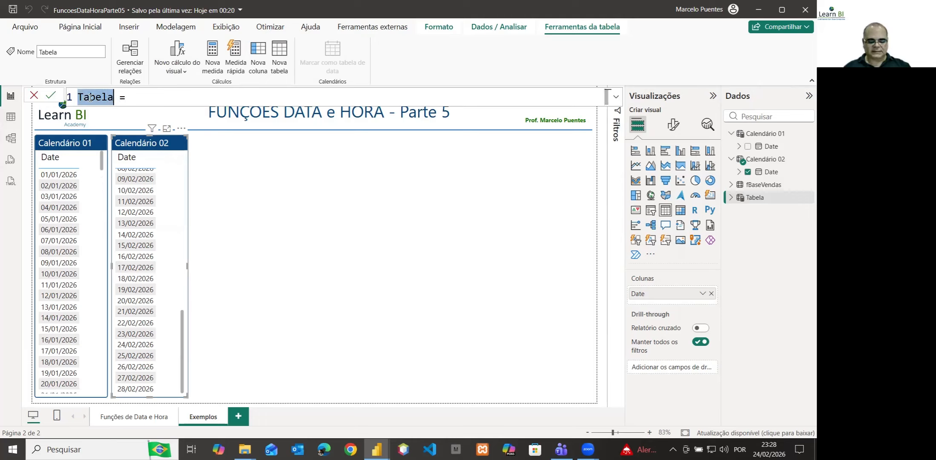
type("Calend")
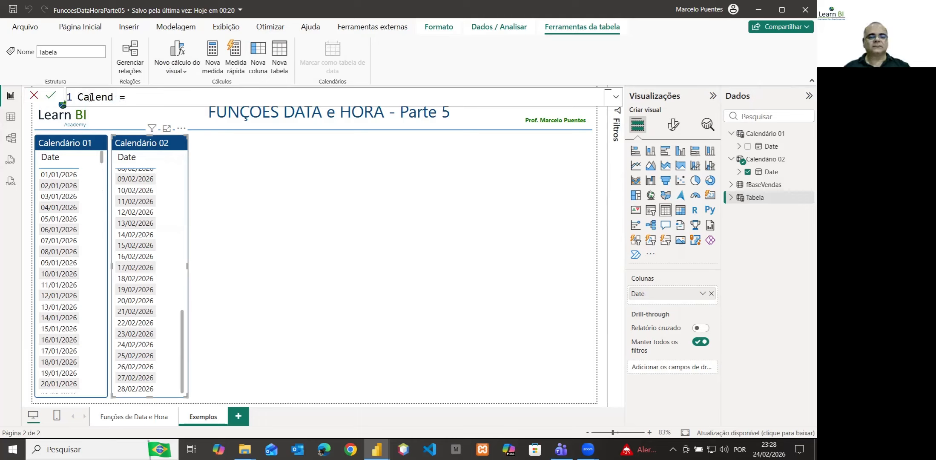
type("ário ")
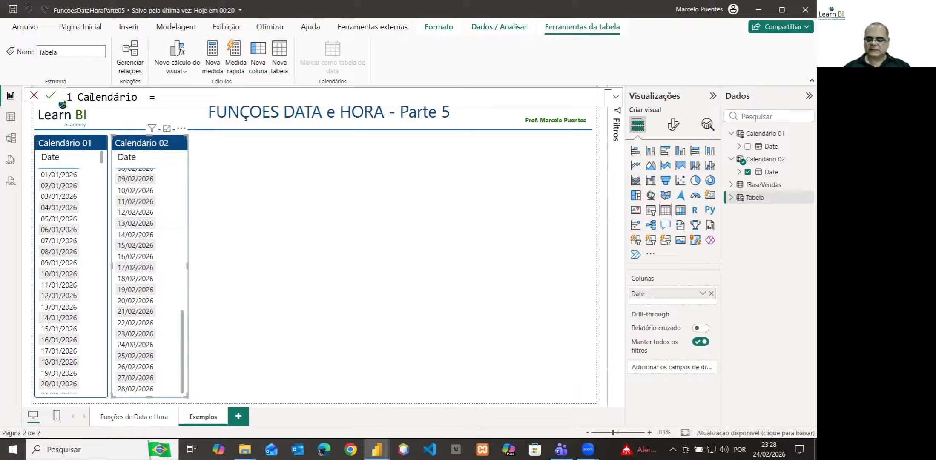
type("03")
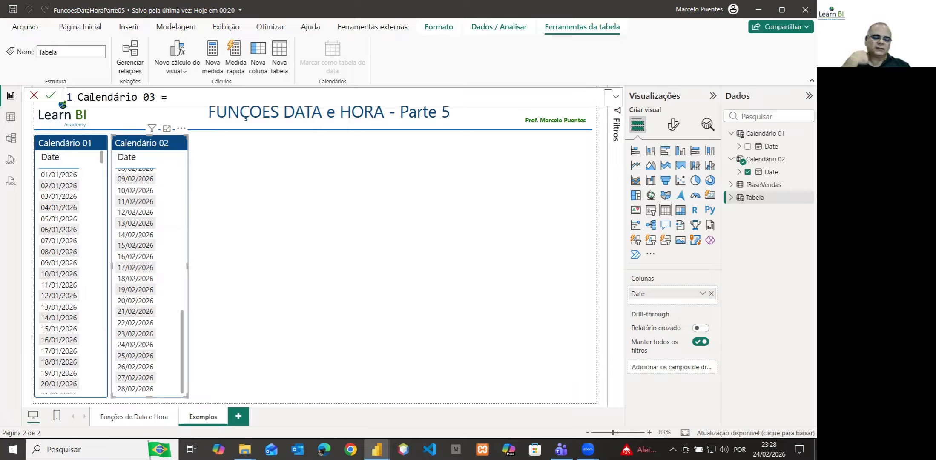
Begin Calendário 03's formula with CALENDAR, using MINX(fBaseVendas,[Data da Venda]) as the start date
type("cal")
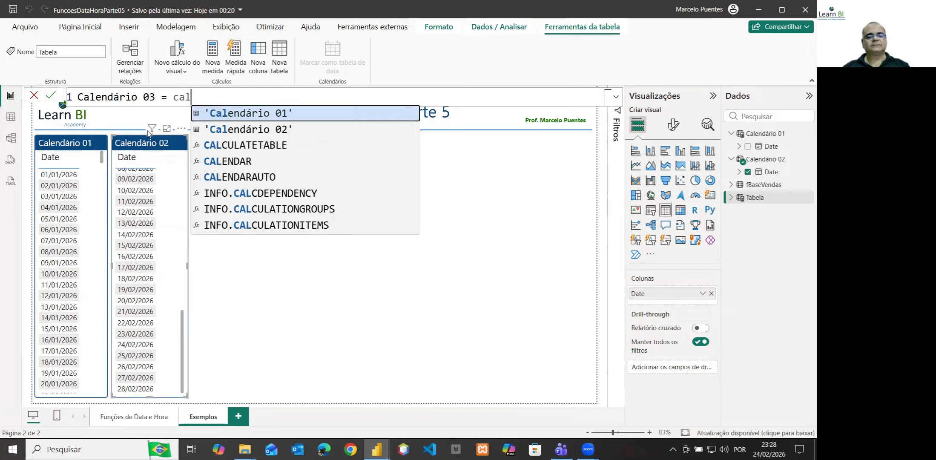
left_click(245, 162)
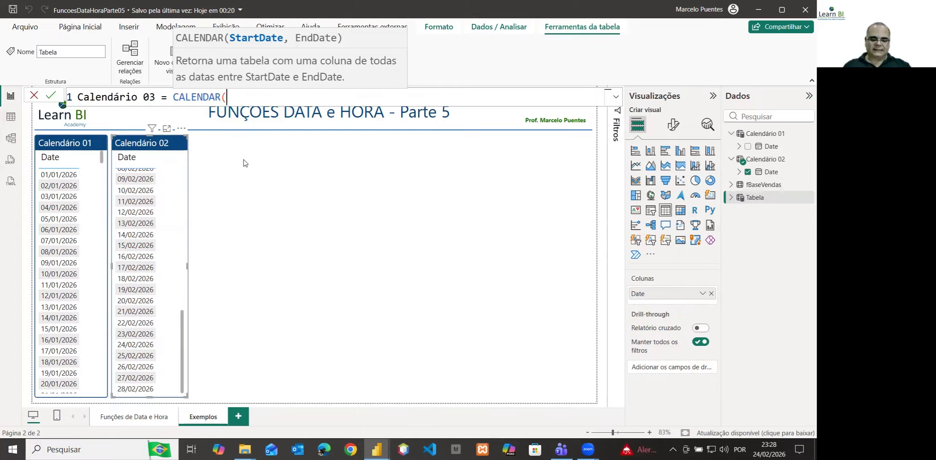
type("mi")
type("nx")
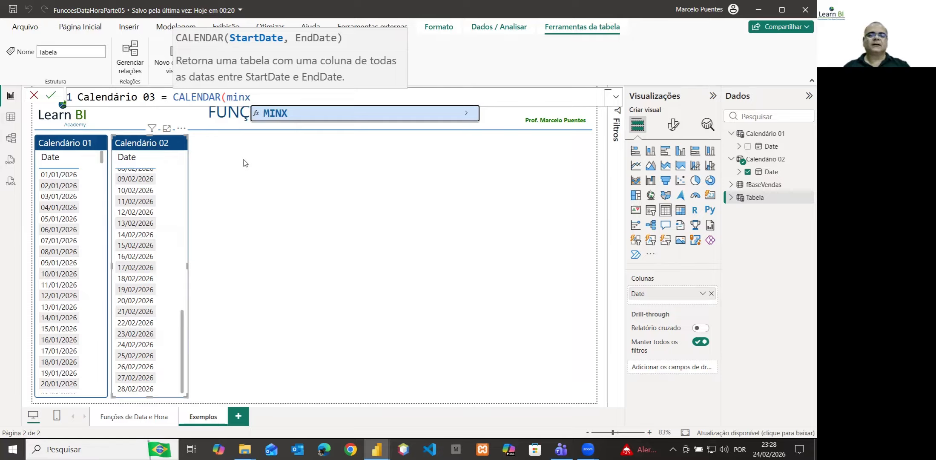
type("(")
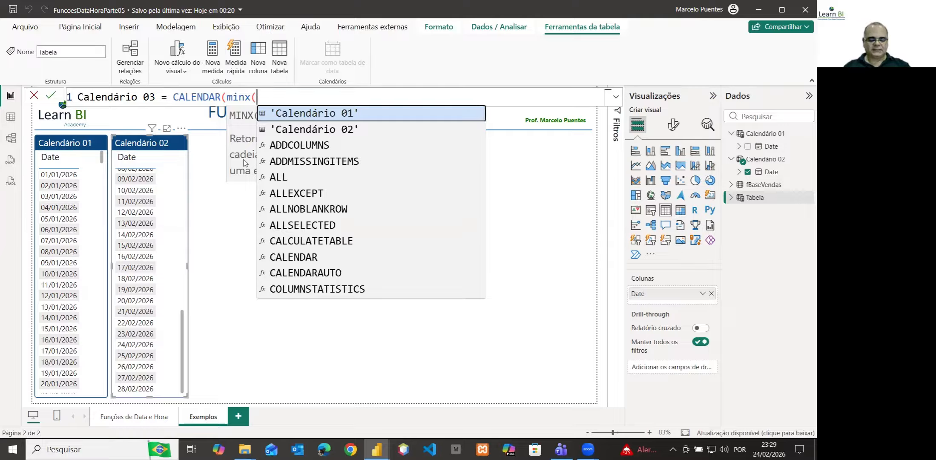
type("fb")
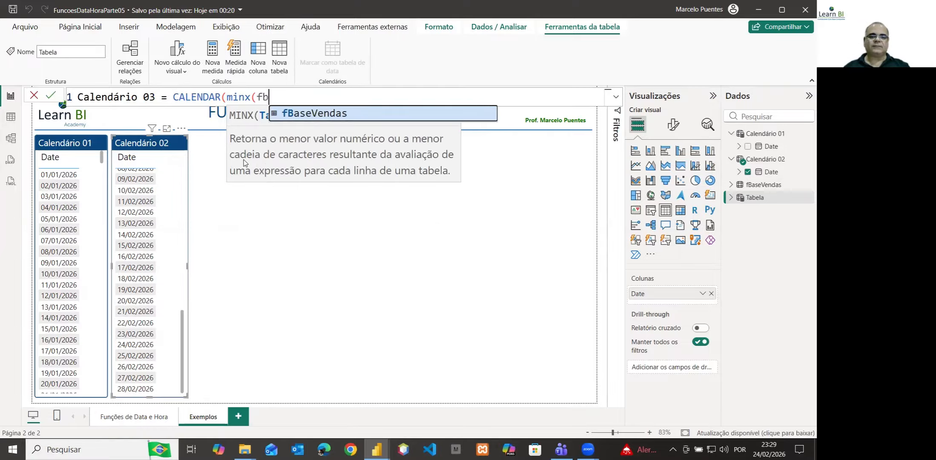
left_click(320, 114)
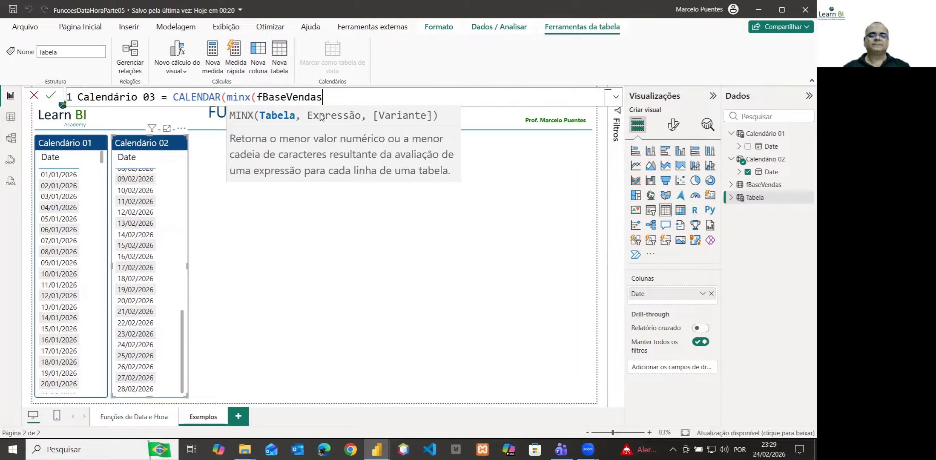
type(",")
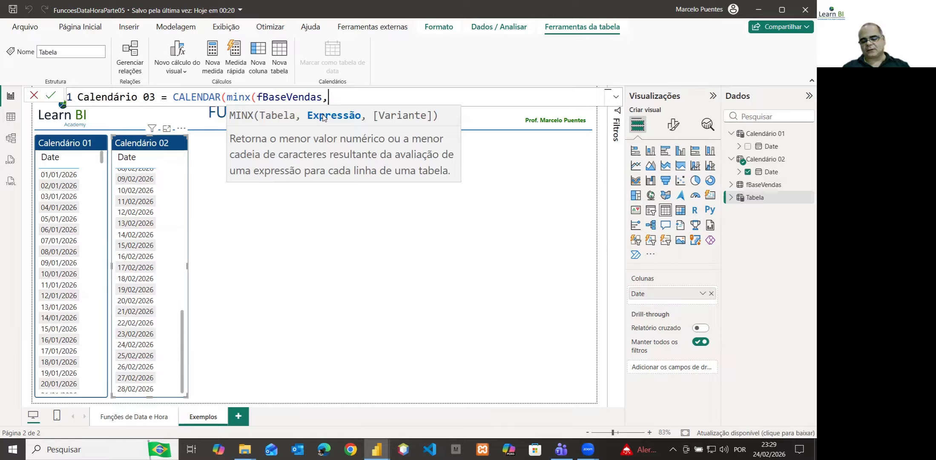
type("[")
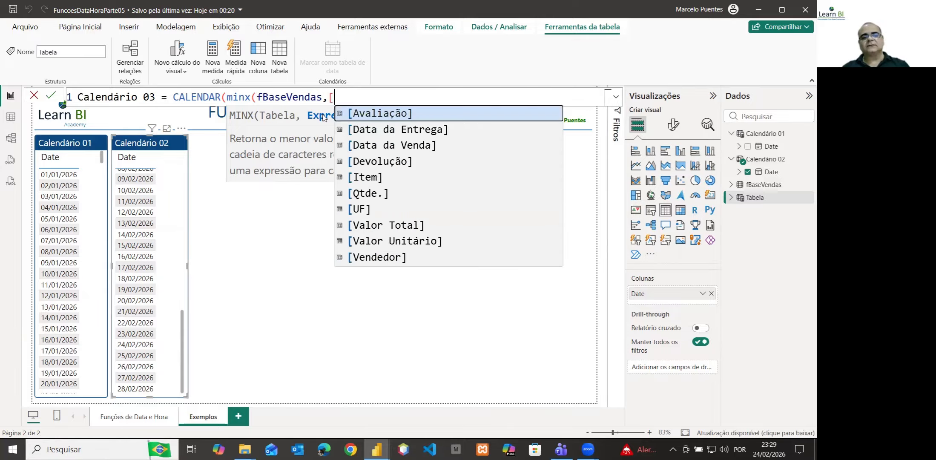
left_click(374, 146)
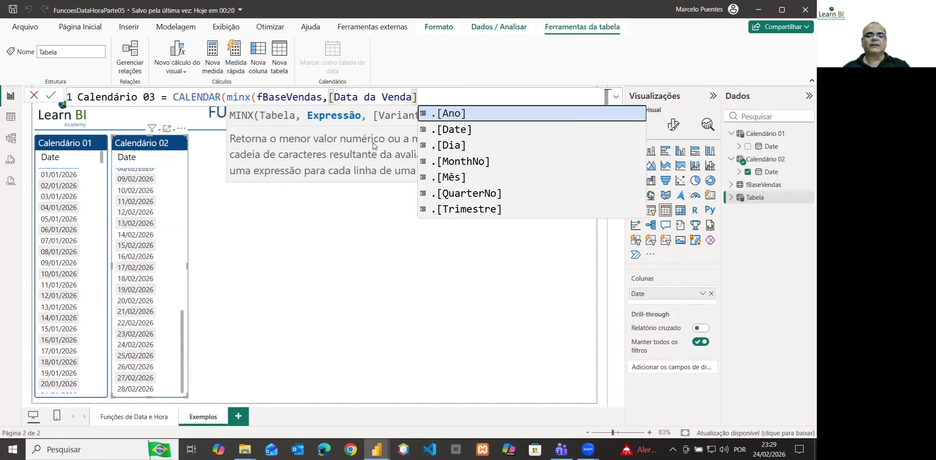
type(")")
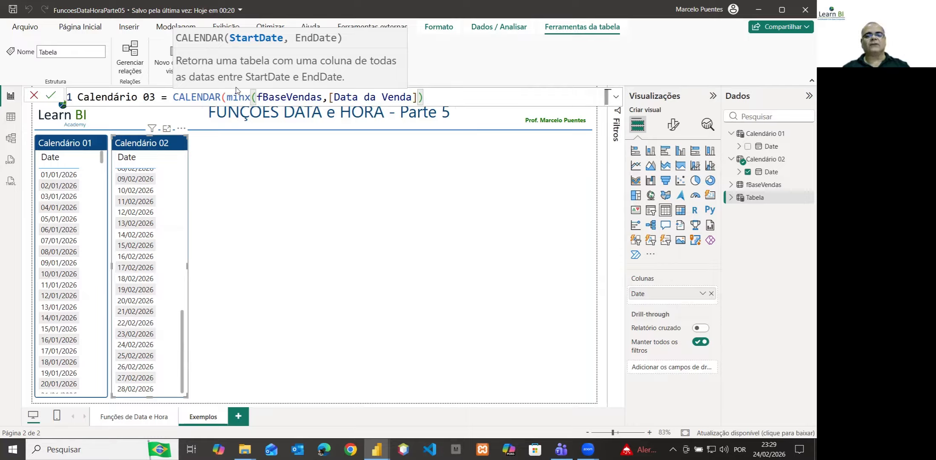
type(",")
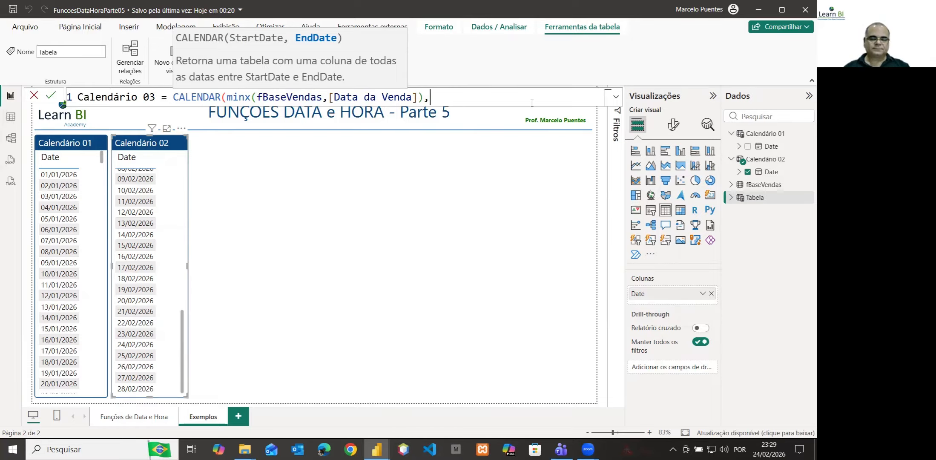
type("MAX")
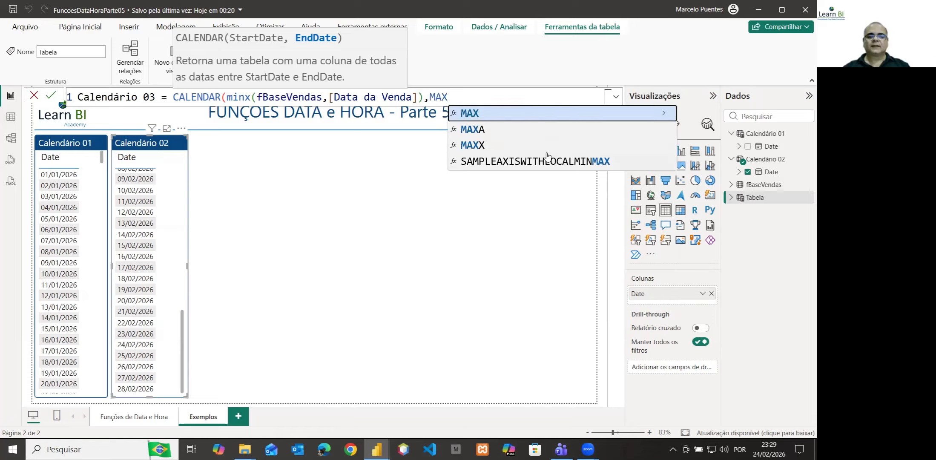
Begin the end-date argument with MAXX and rewrite the minx function name in capitals as MINX
left_click(484, 146)
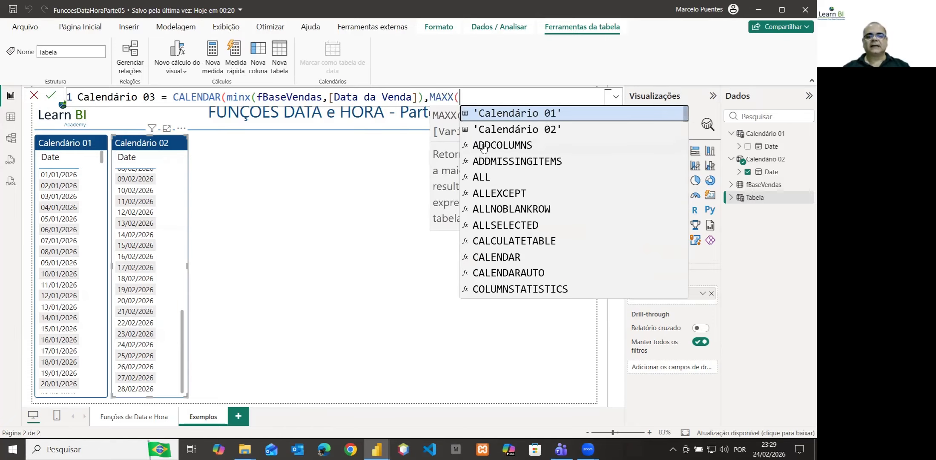
double_click(229, 98)
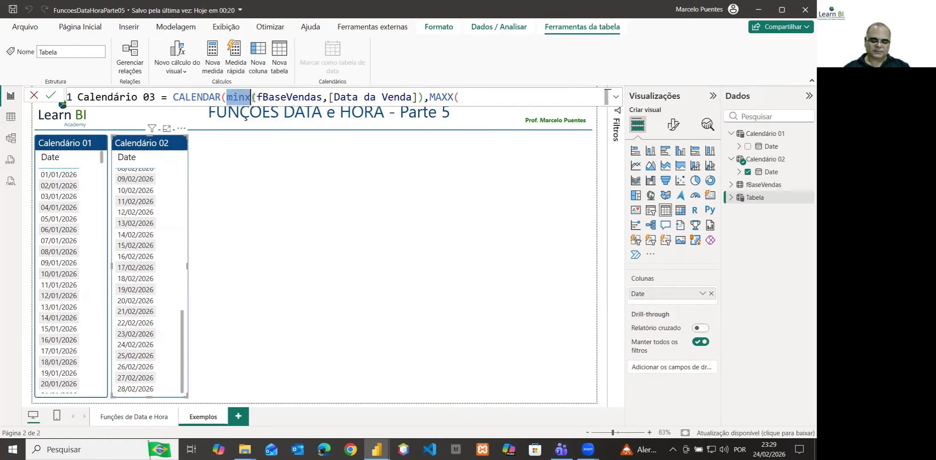
type("MINX")
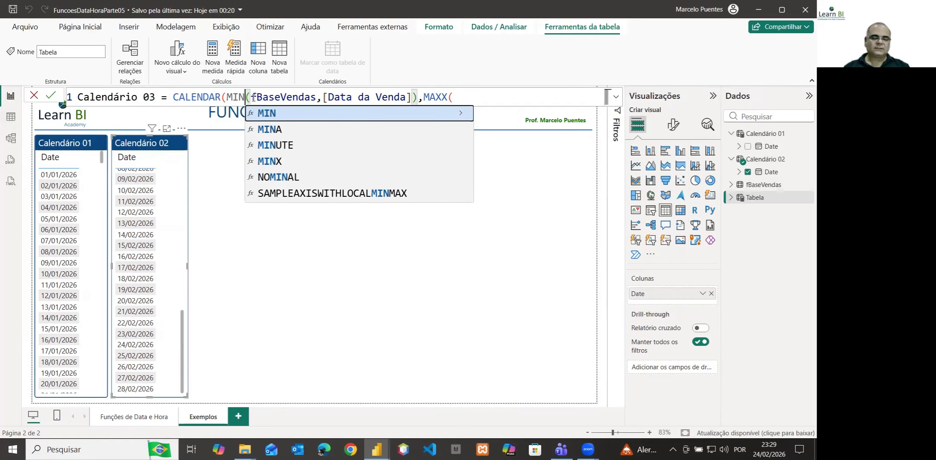
left_click(471, 96)
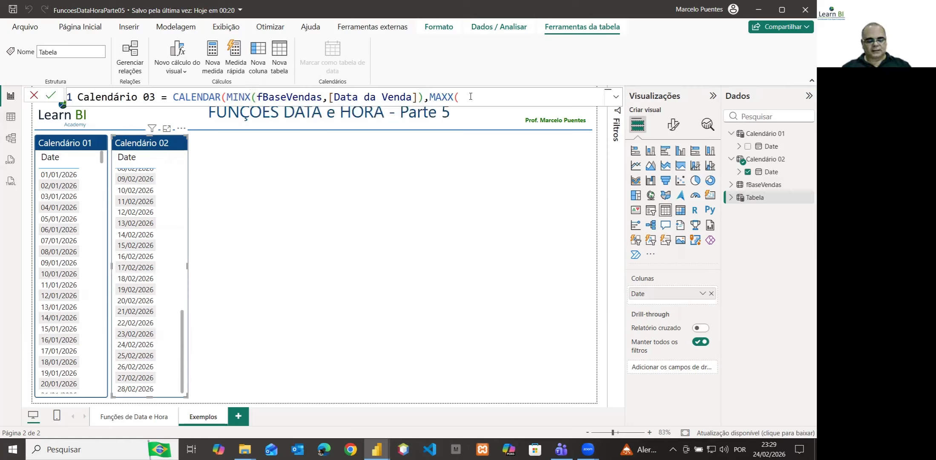
Complete the end date as MAXX(fBaseVendas,[Data da Entrega]), close the CALENDAR function and create the Calendário 03 table
type("fBaseVendas")
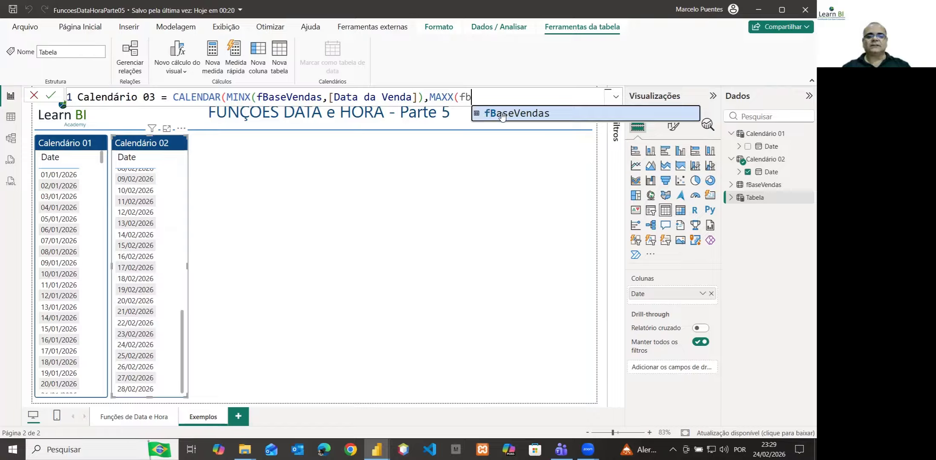
key("Tab")
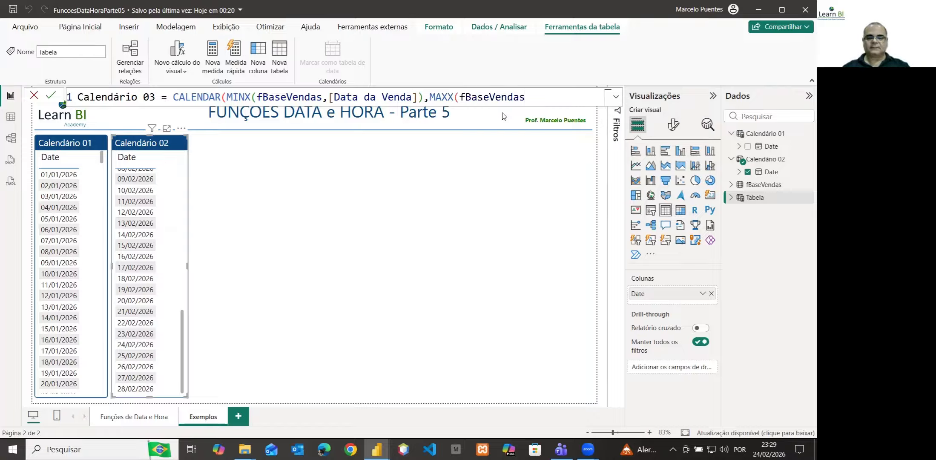
type(",")
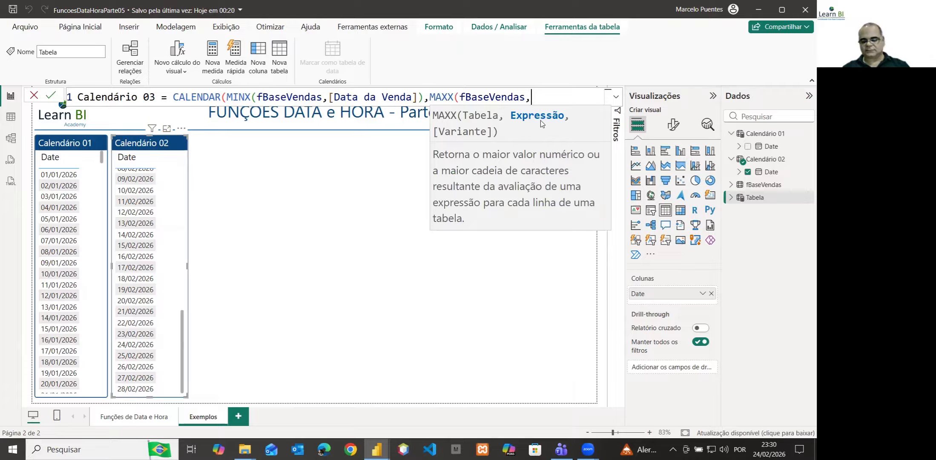
type("[")
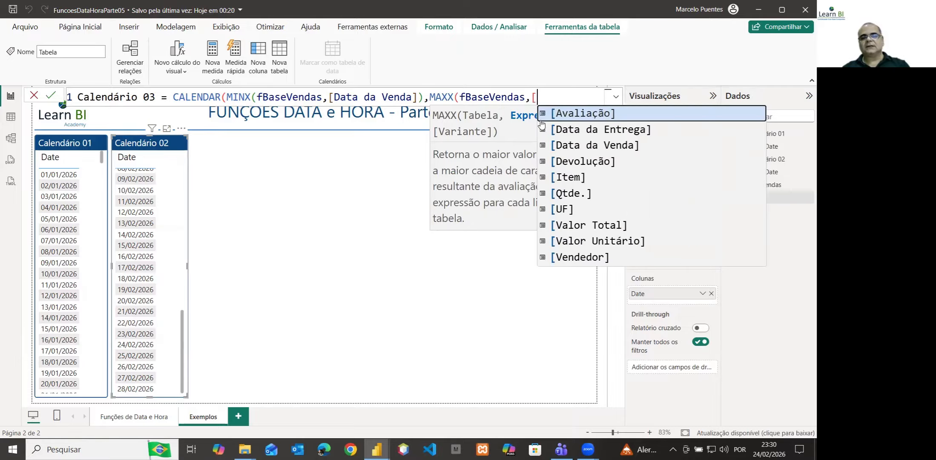
left_click(617, 130)
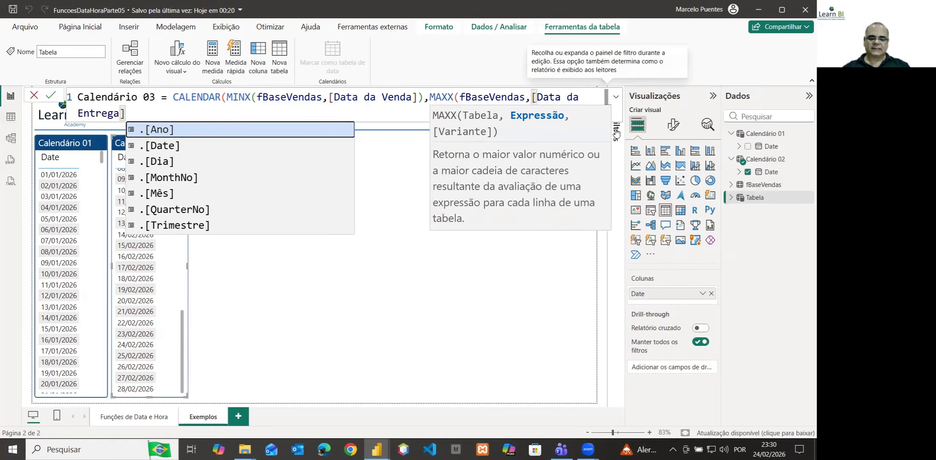
type(")")
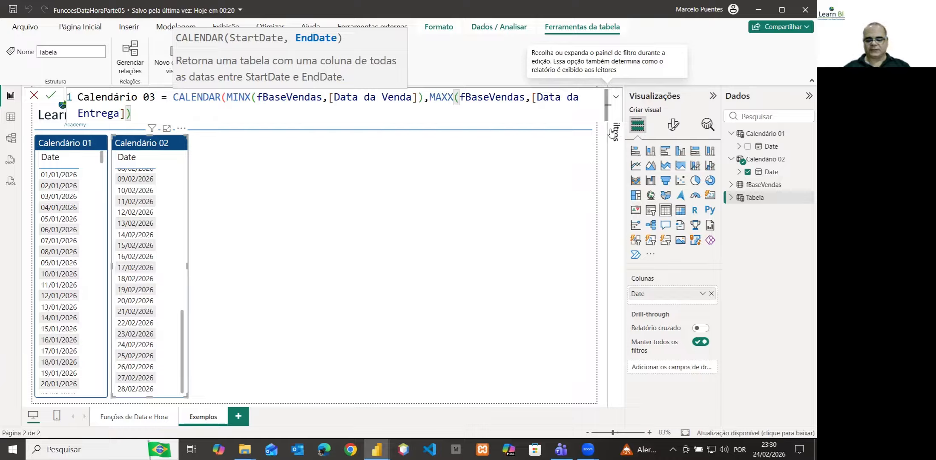
type(")")
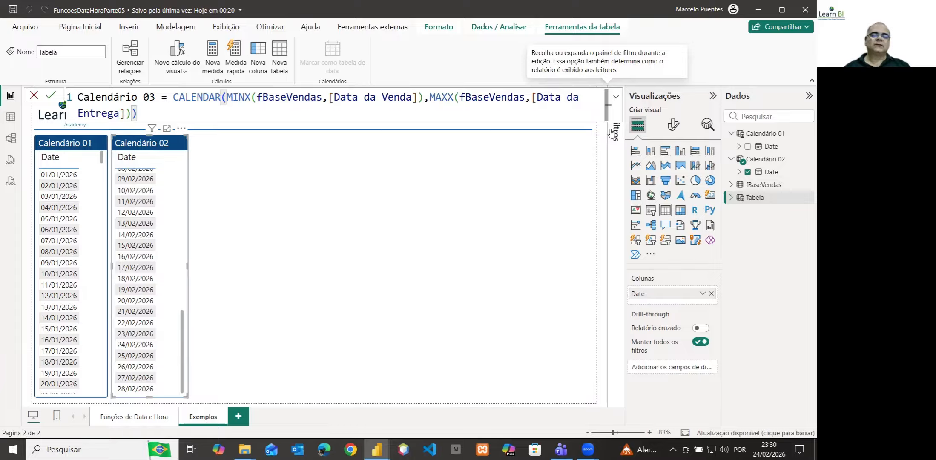
key("Return")
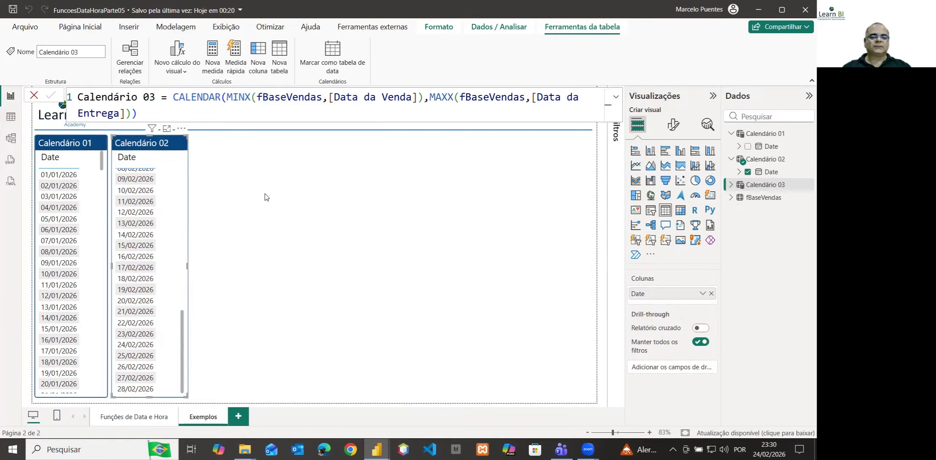
Insert a card visual on the Exemplos page and narrow it to a slim column beside the Calendário 02 visual
left_click(290, 194)
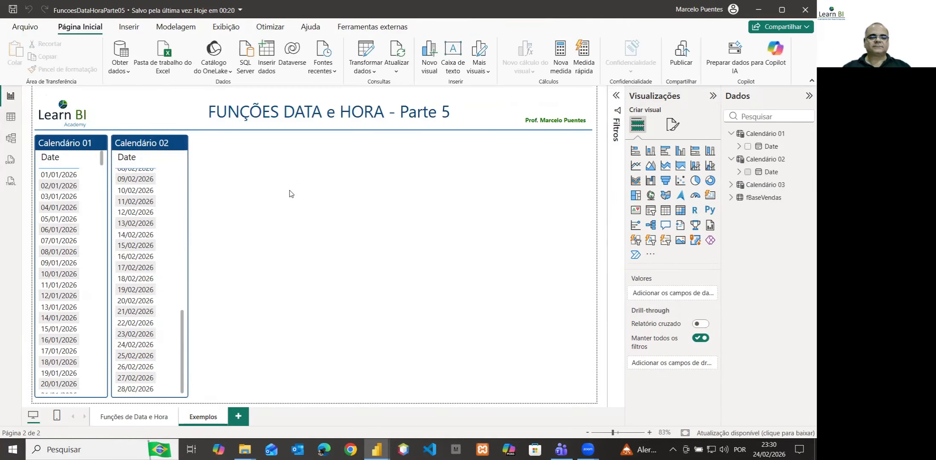
left_click(711, 196)
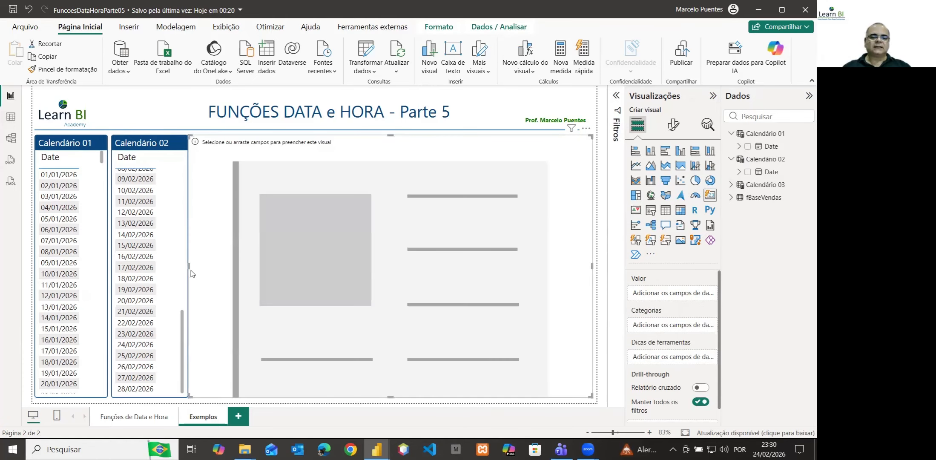
left_click_drag(189, 267, 195, 267)
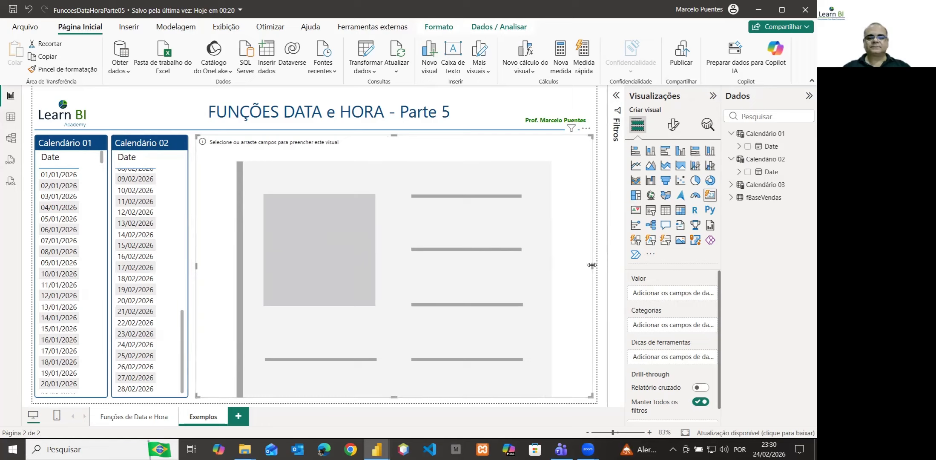
left_click_drag(592, 264, 265, 265)
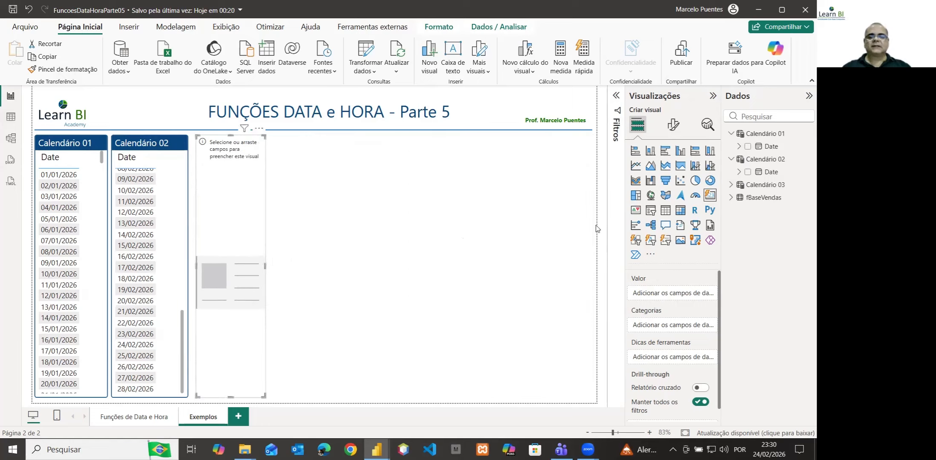
Add Calendário 03's Date field to the new card and convert the visual to a table
left_click(731, 185)
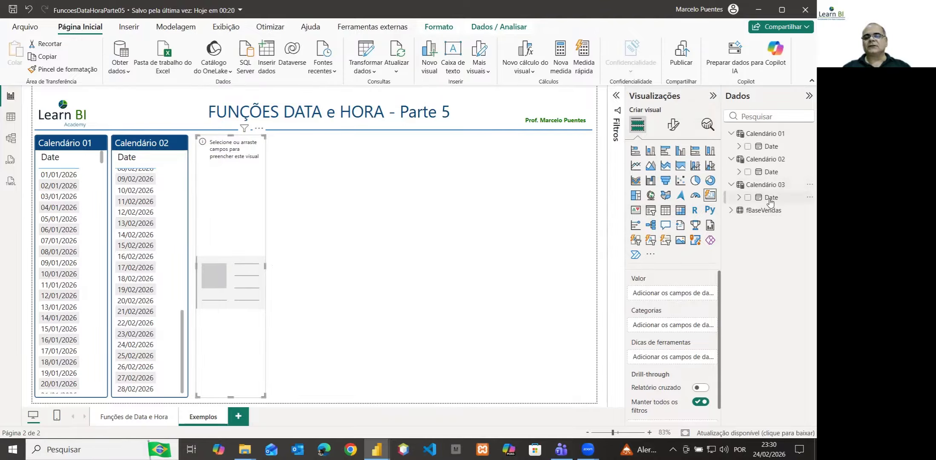
left_click_drag(771, 202, 675, 298)
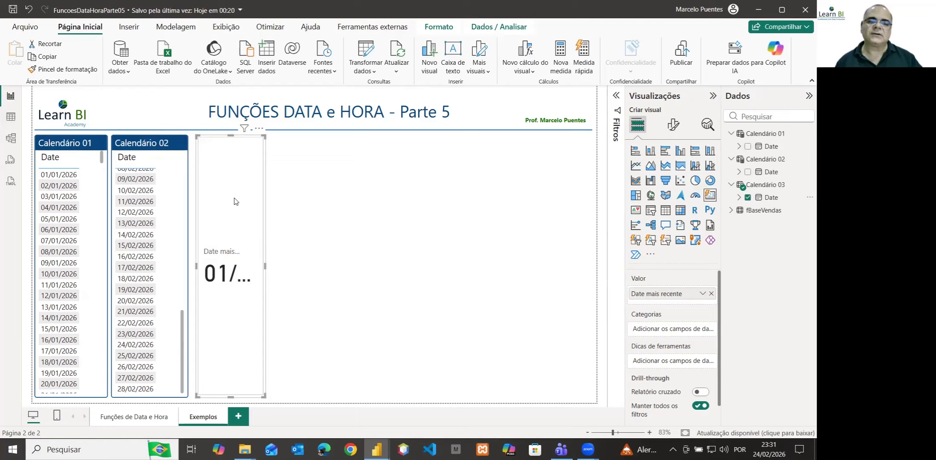
left_click(666, 211)
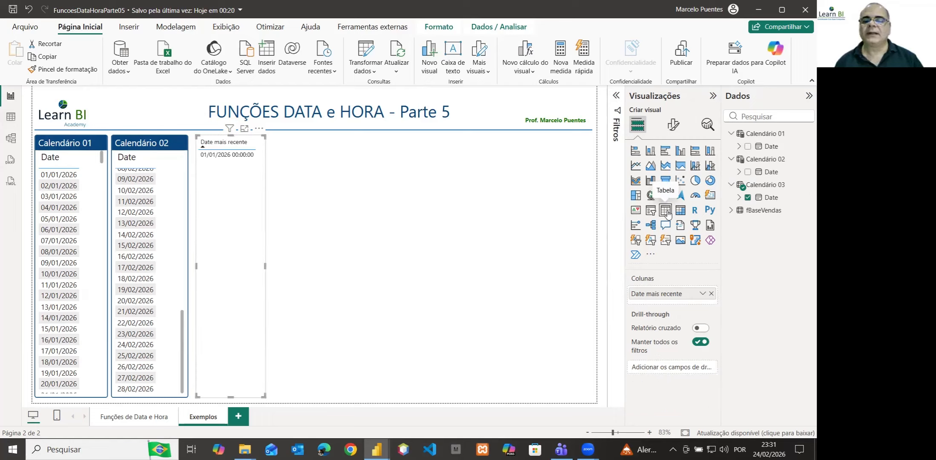
Replace the table visual's Date mais recente column with Calendário 03's Date field, shown as plain Date instead of the date hierarchy
left_click(739, 198)
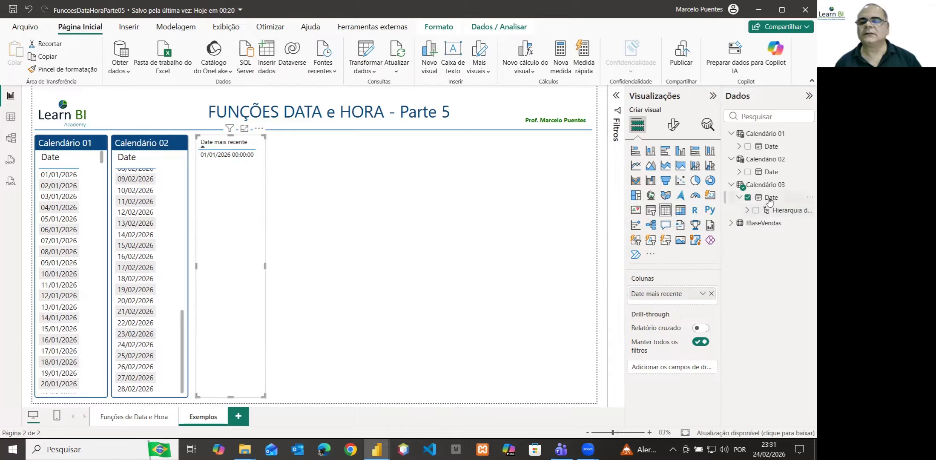
left_click(711, 294)
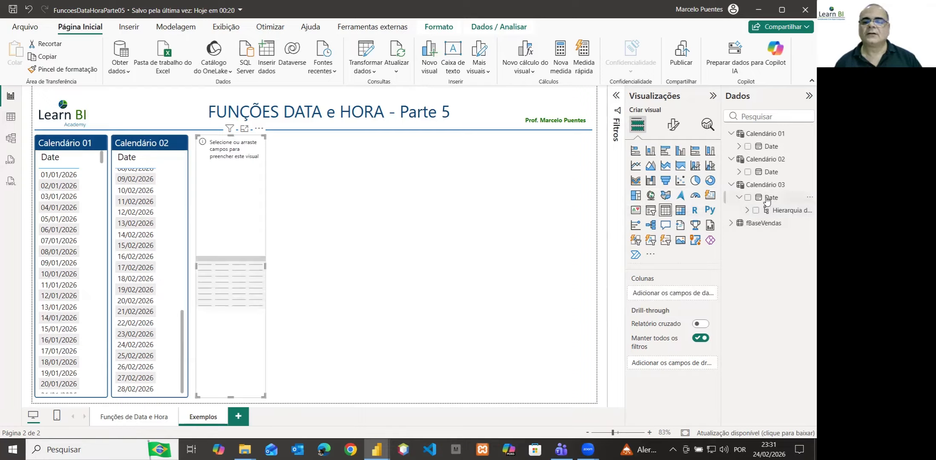
left_click_drag(767, 200, 681, 293)
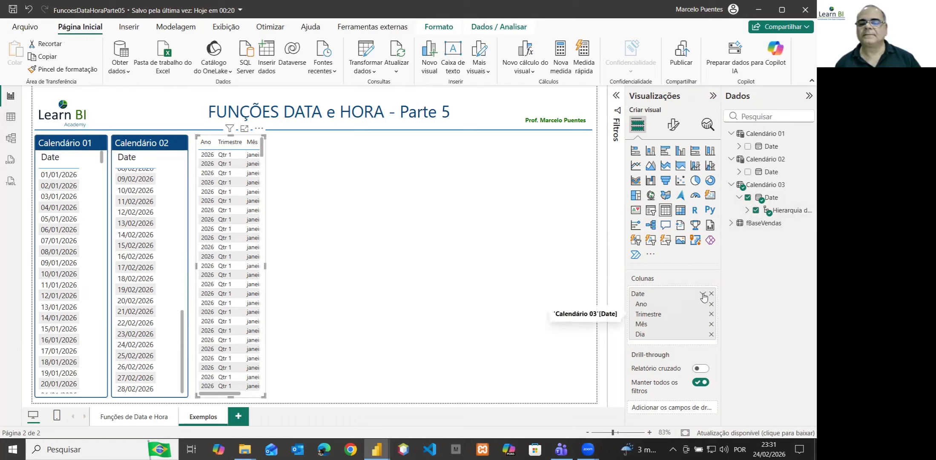
left_click(703, 293)
left_click(727, 337)
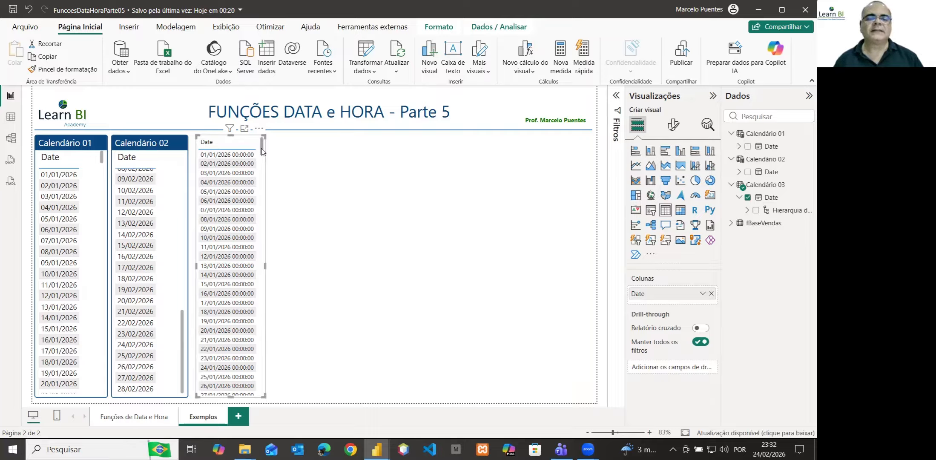
Compare the first and last dates in the Calendário 03 visual with the Data da Venda and Data da Entrega columns of fBaseVendas
left_click_drag(262, 151, 260, 269)
scroll(258, 361, "down", 15)
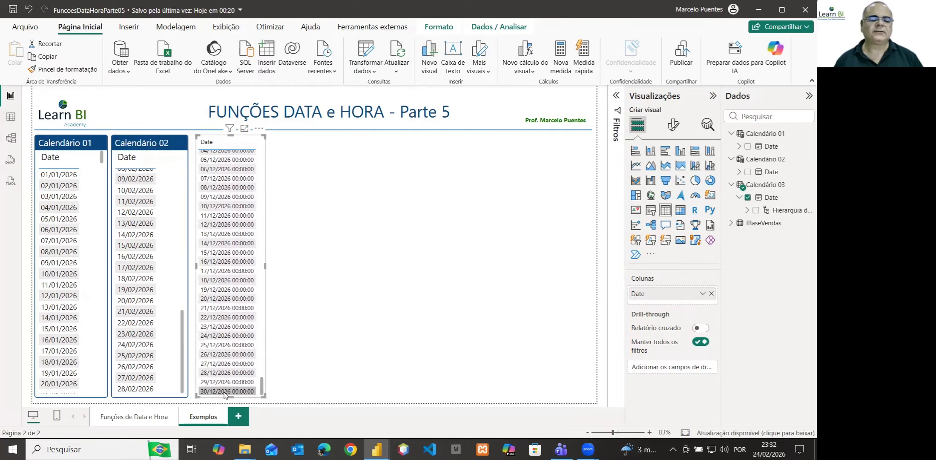
left_click(11, 121)
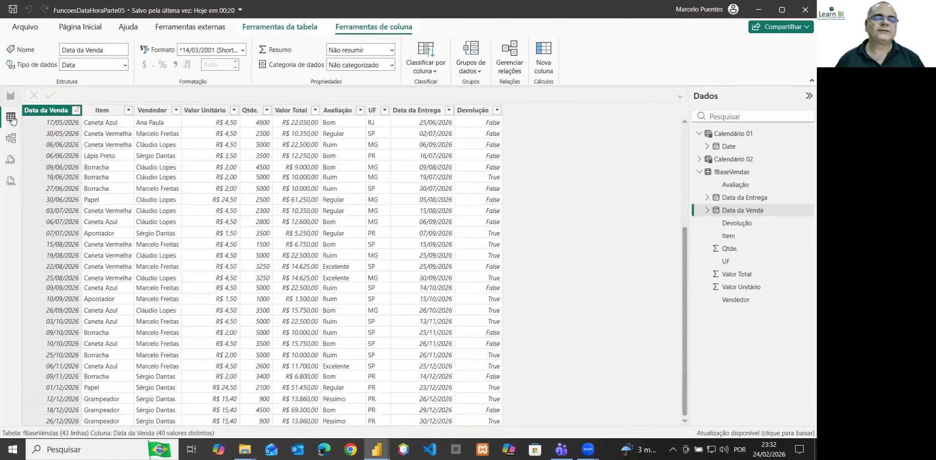
left_click(733, 171)
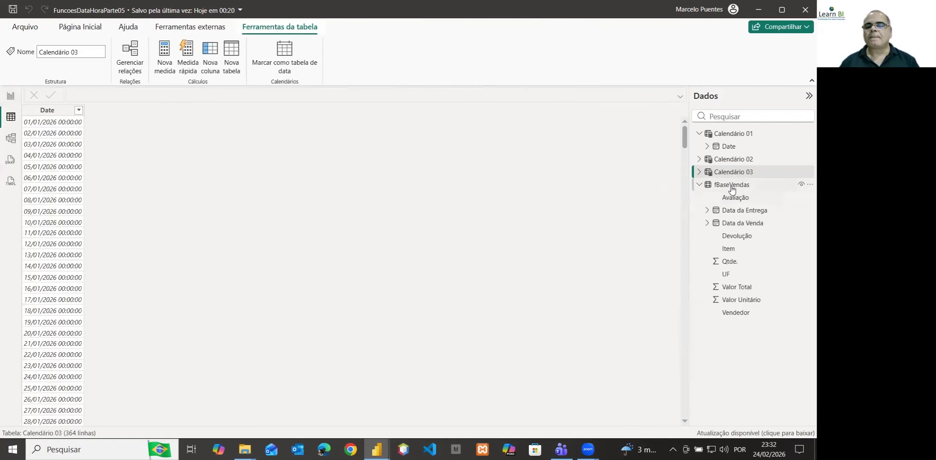
left_click(732, 185)
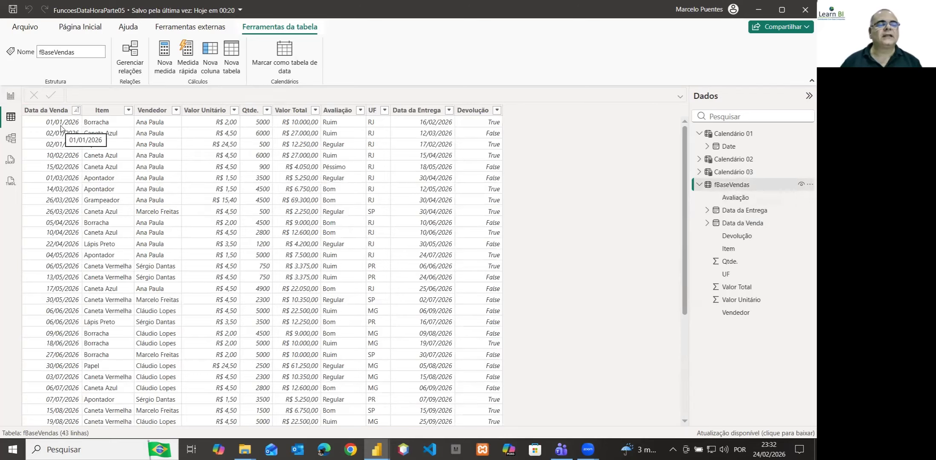
left_click_drag(684, 193, 687, 350)
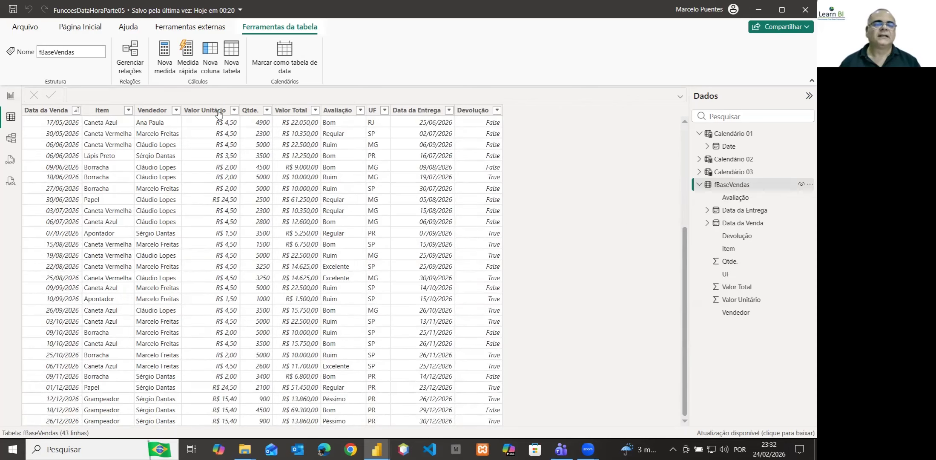
left_click(10, 100)
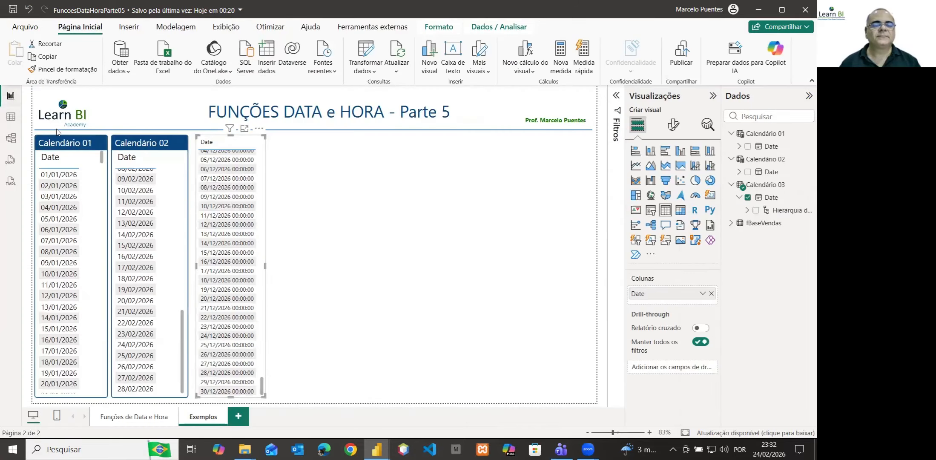
scroll(231, 192, "down", 3)
scroll(231, 192, "up", 20)
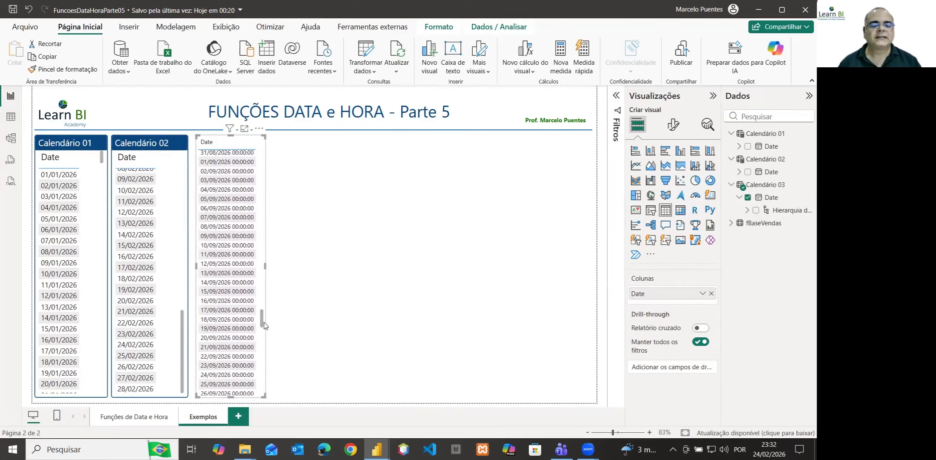
left_click_drag(261, 325, 266, 145)
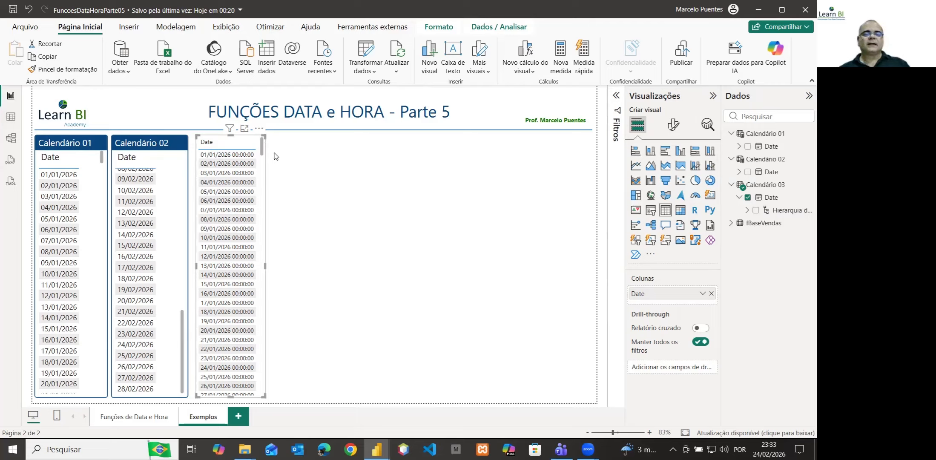
Copy the Calendário 02 visual's formatting onto the Calendário 03 table visual and widen it so each date fits on one line
left_click(172, 148)
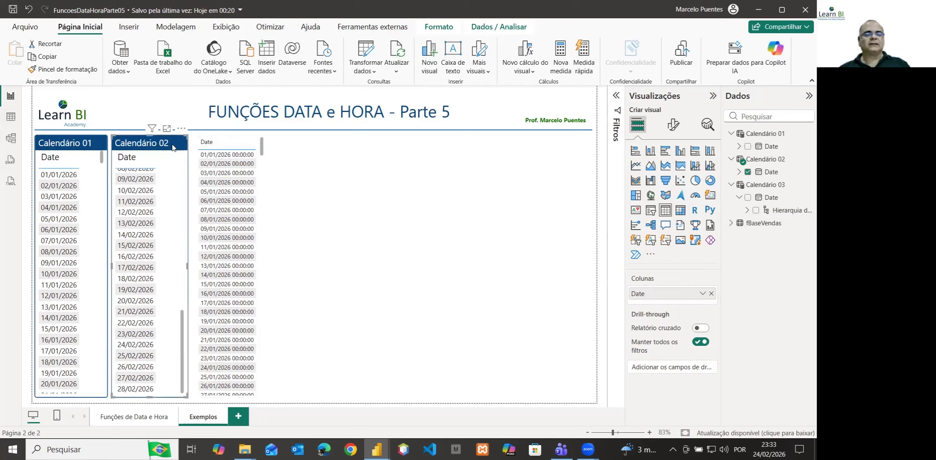
left_click(67, 70)
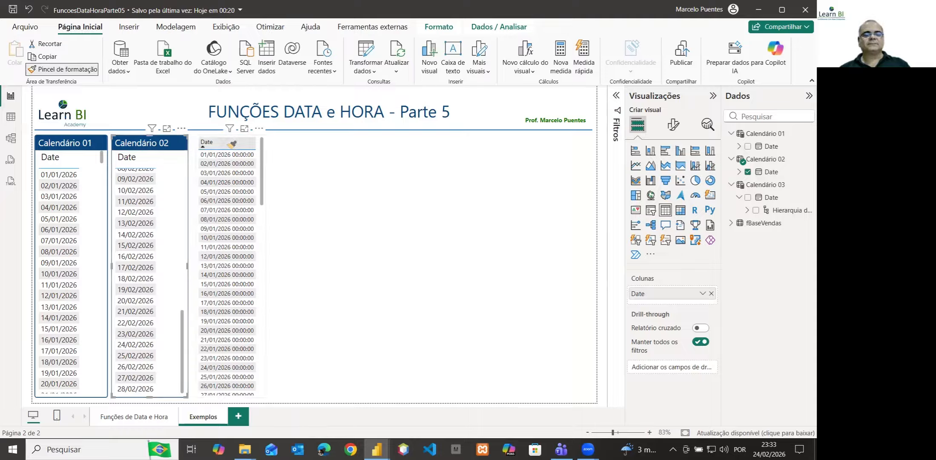
left_click(235, 164)
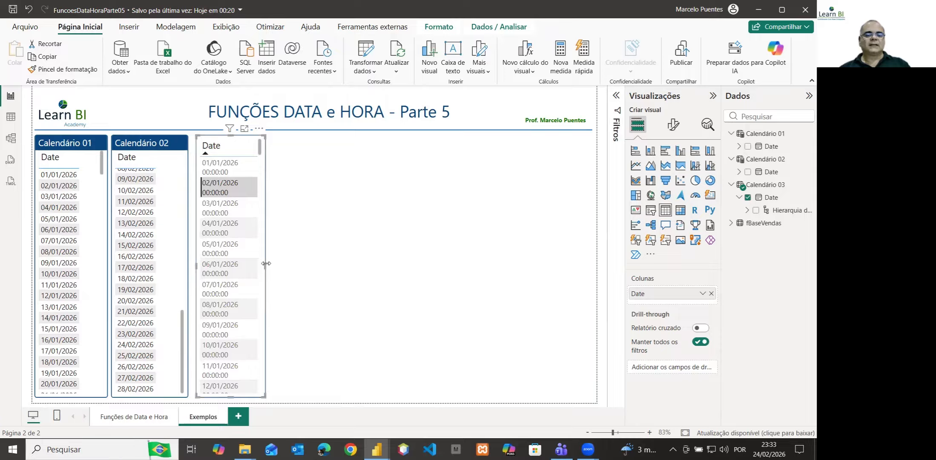
left_click_drag(266, 263, 284, 264)
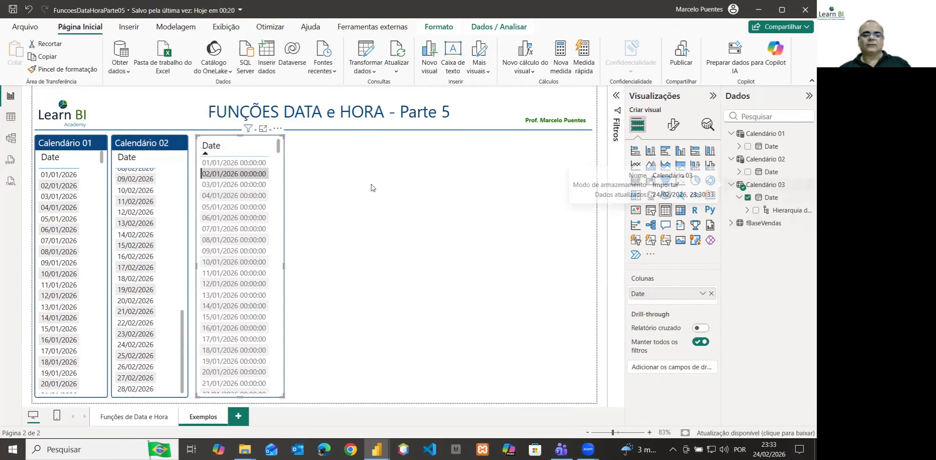
Set the format of Calendário 03's Date column to *14/03/2001 (Short Date)
left_click(767, 187)
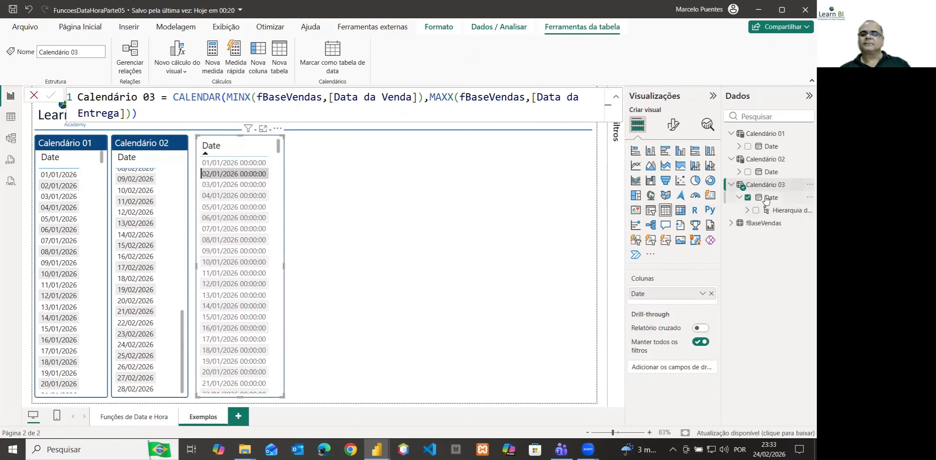
left_click(766, 199)
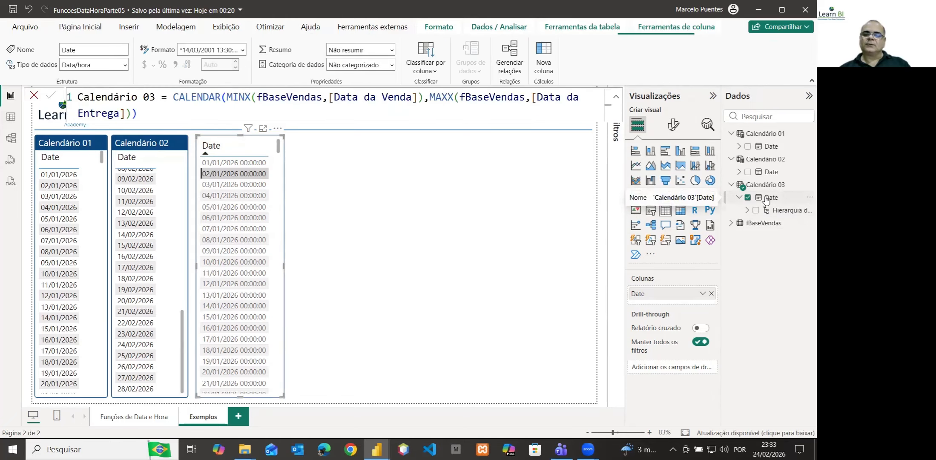
left_click(242, 49)
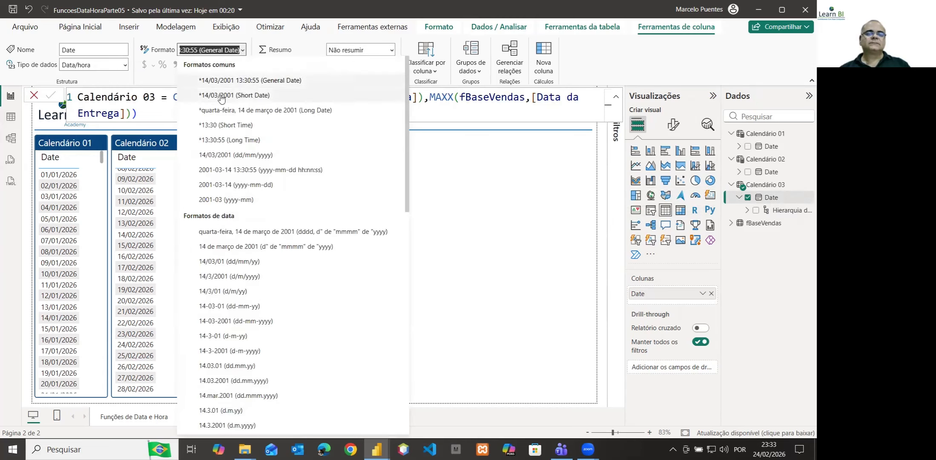
left_click(221, 95)
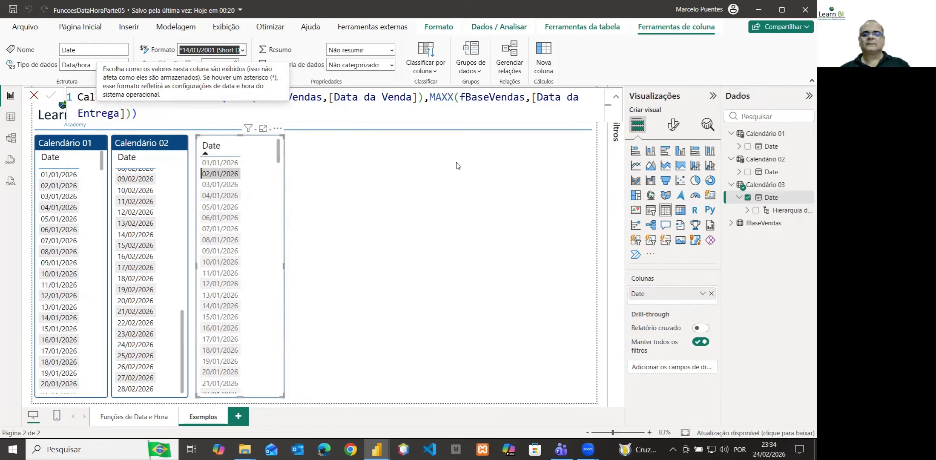
Give the new table visual the title text "Calendário 03"
left_click(673, 125)
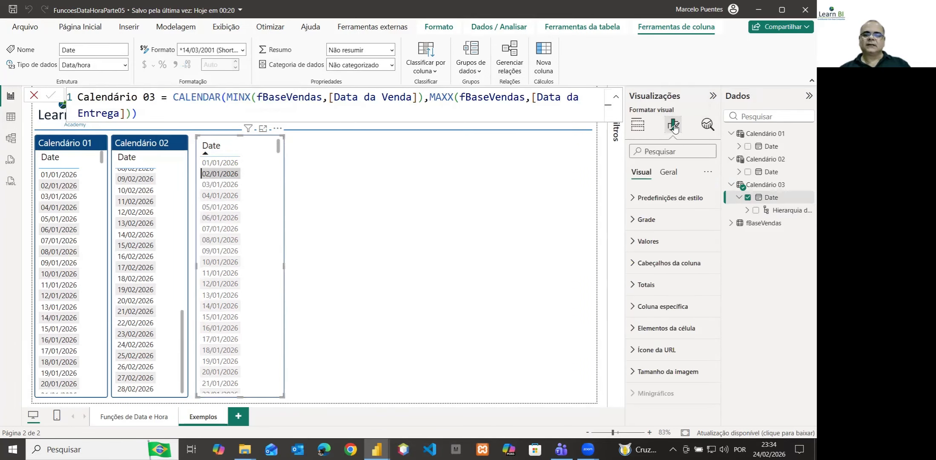
left_click(673, 174)
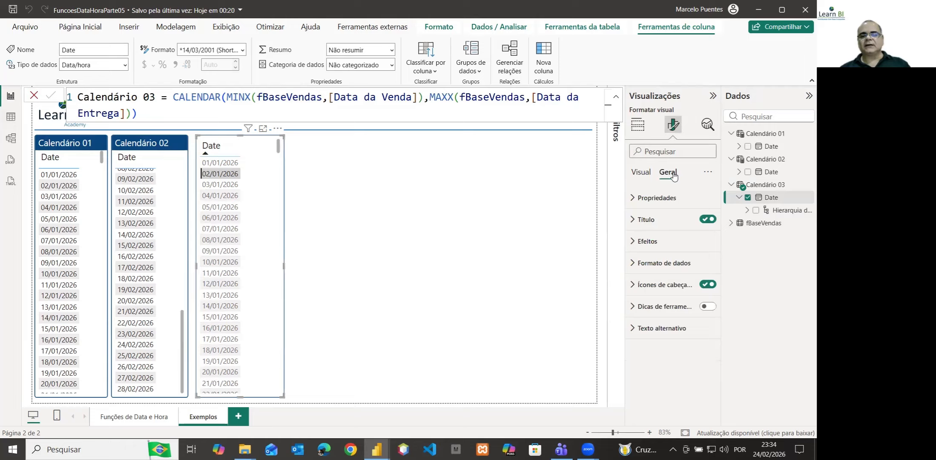
left_click(634, 221)
left_click(657, 269)
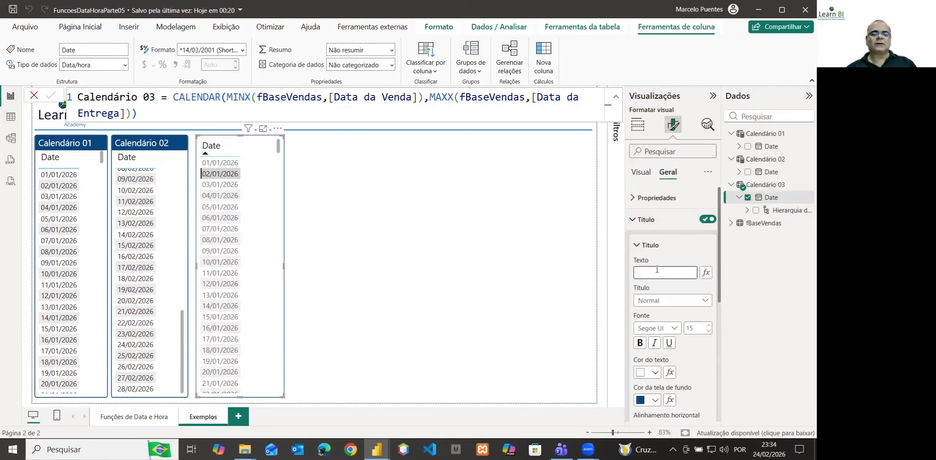
type("Calen")
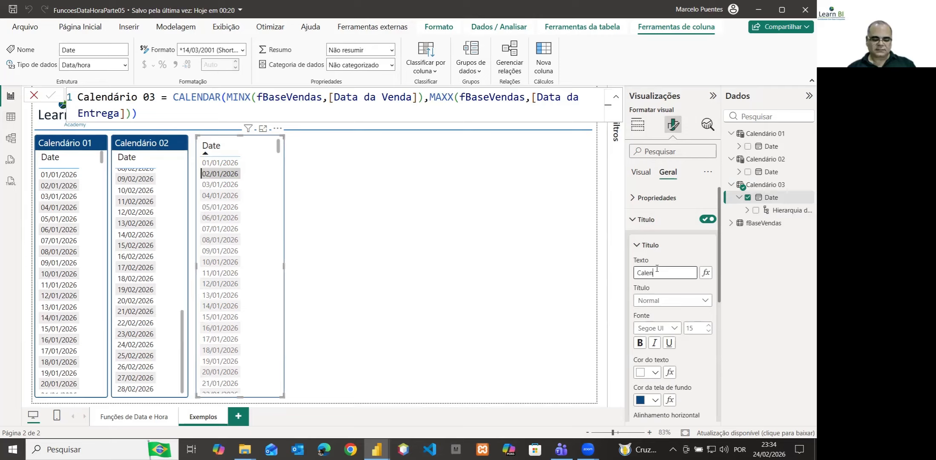
type("dário")
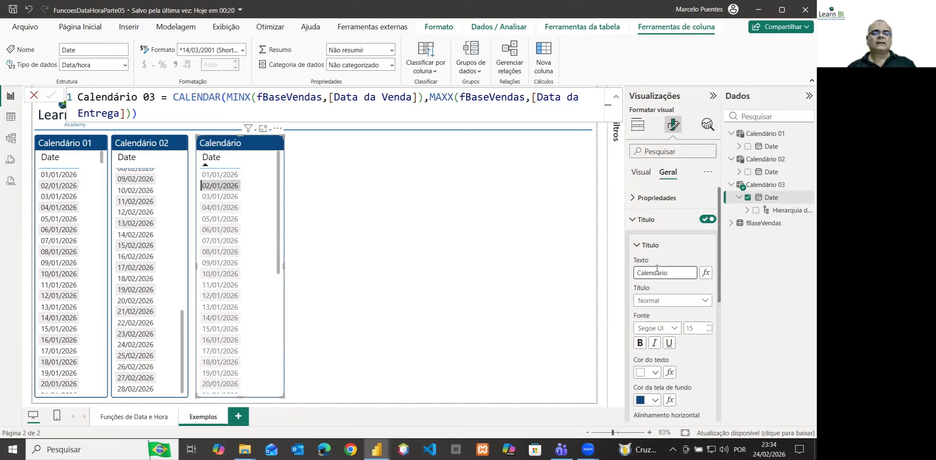
type(" 03")
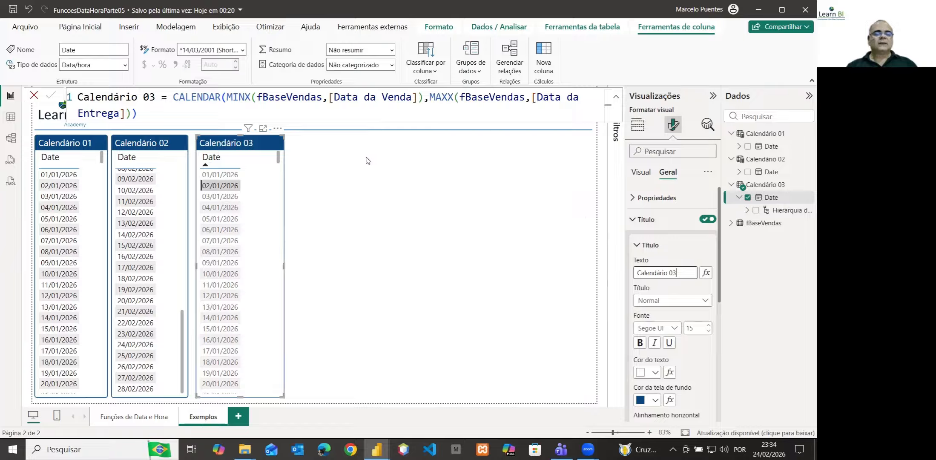
Return the Calendário 02 list to its first dates and nudge the Calendário 03 visual closer to it, leaving nothing selected
scroll(178, 196, "up", 10)
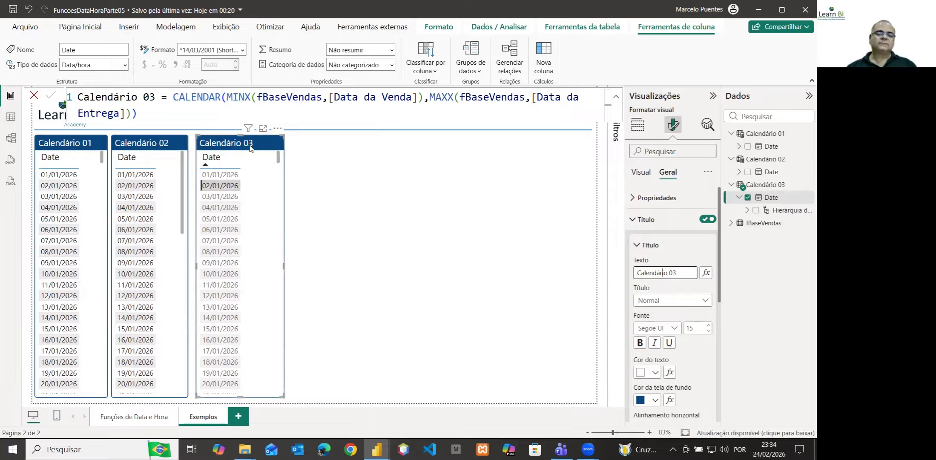
key("Left")
key("Left")
key("Left")
key("Left")
key("Left")
key("Left")
key("Left")
key("Left")
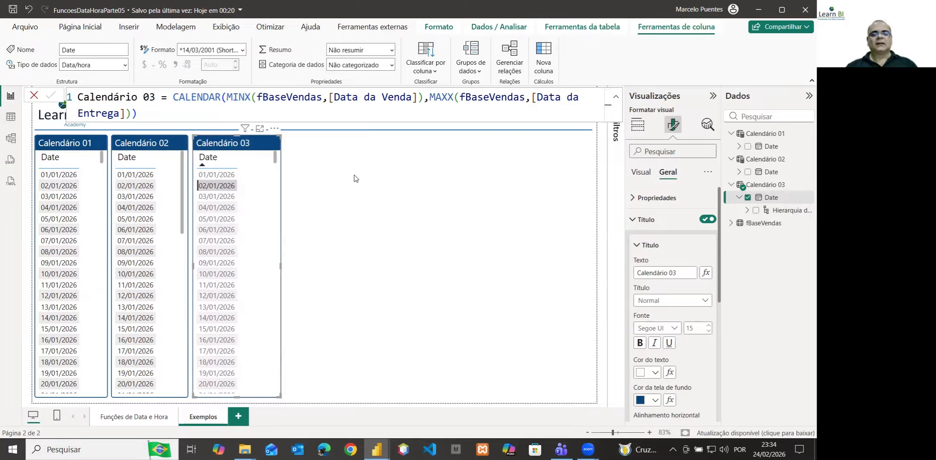
left_click(291, 193)
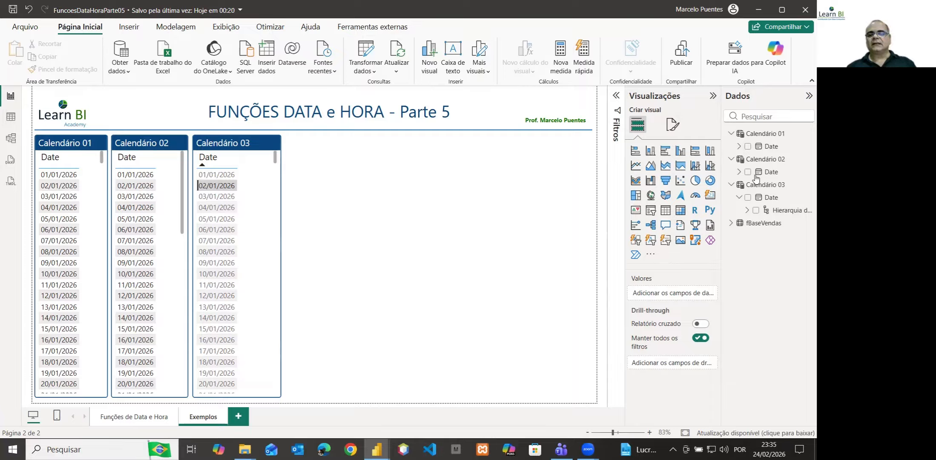
Collapse the Calendário 01, Calendário 02 and Calendário 03 tables in the data field list
left_click(731, 135)
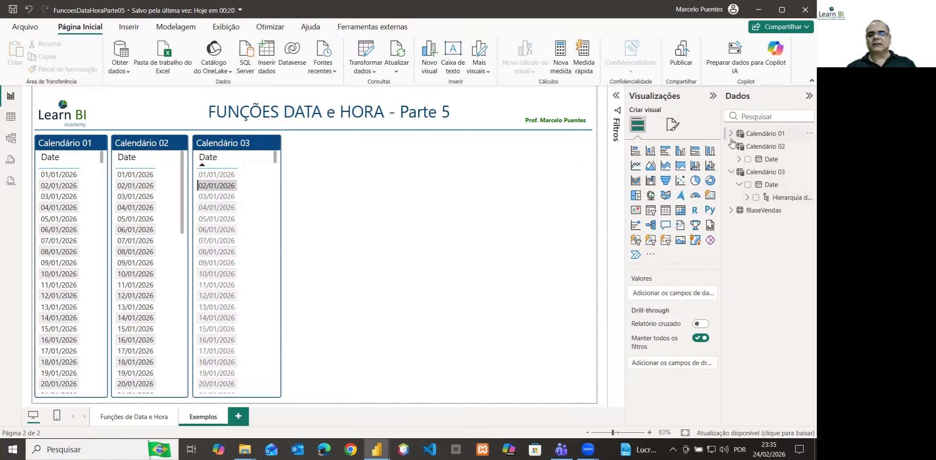
left_click(731, 147)
left_click(731, 160)
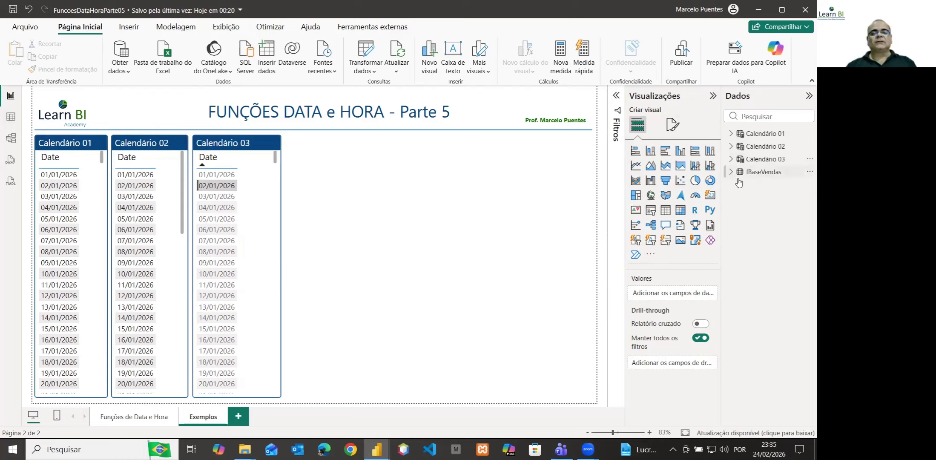
mouse_move(739, 183)
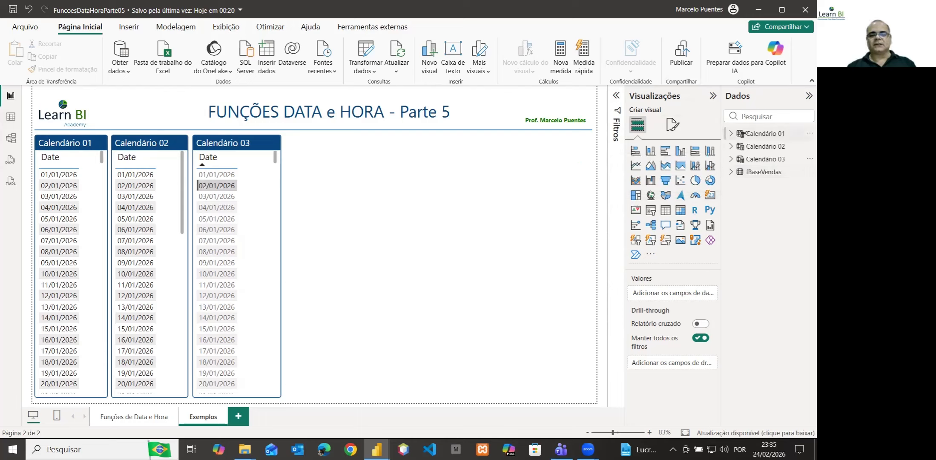
mouse_move(746, 134)
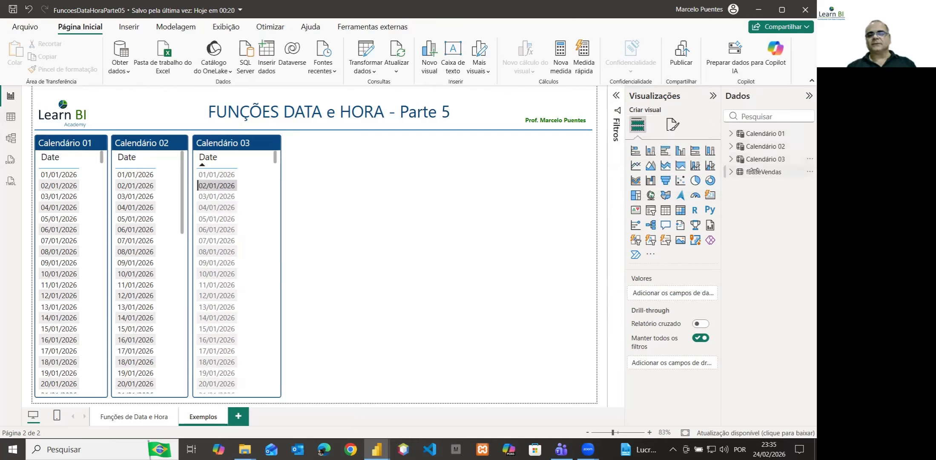
Start a new calculated table and name it CalendarAuto in its formula
left_click(165, 28)
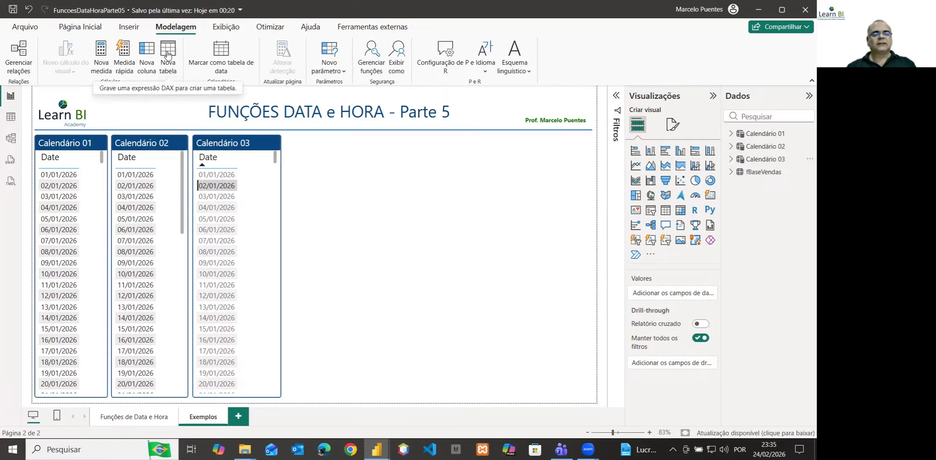
left_click(167, 54)
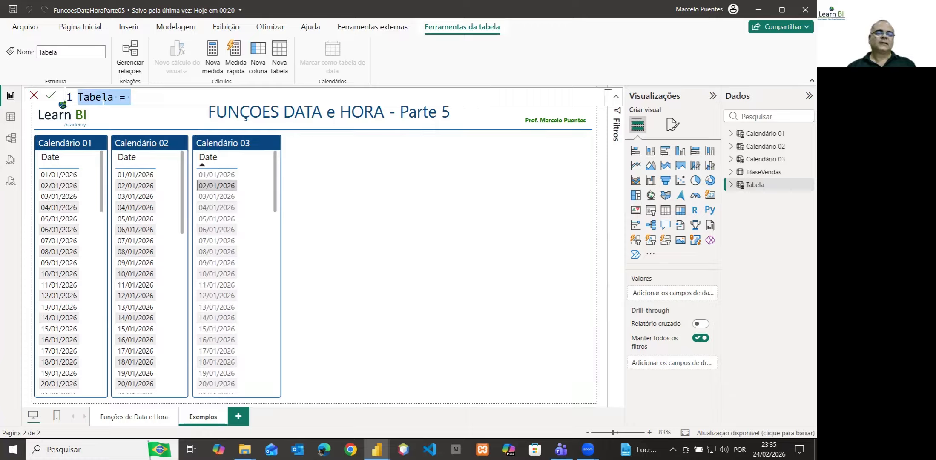
double_click(102, 99)
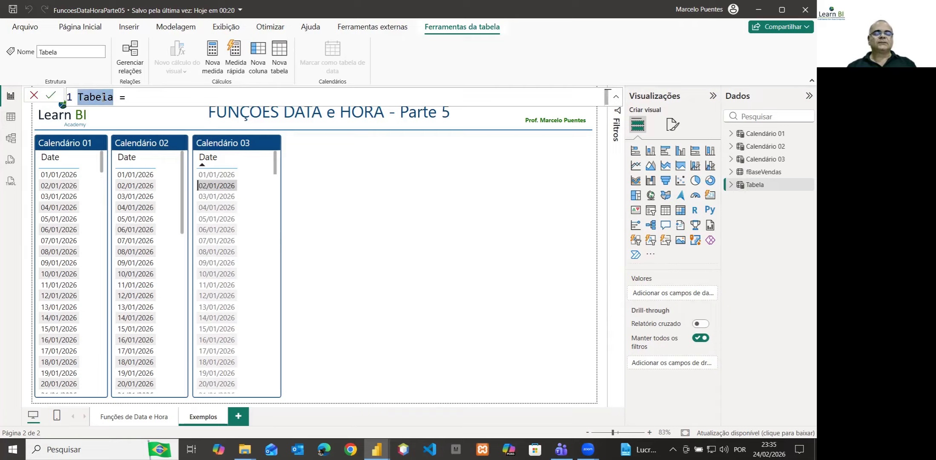
type("Calenda")
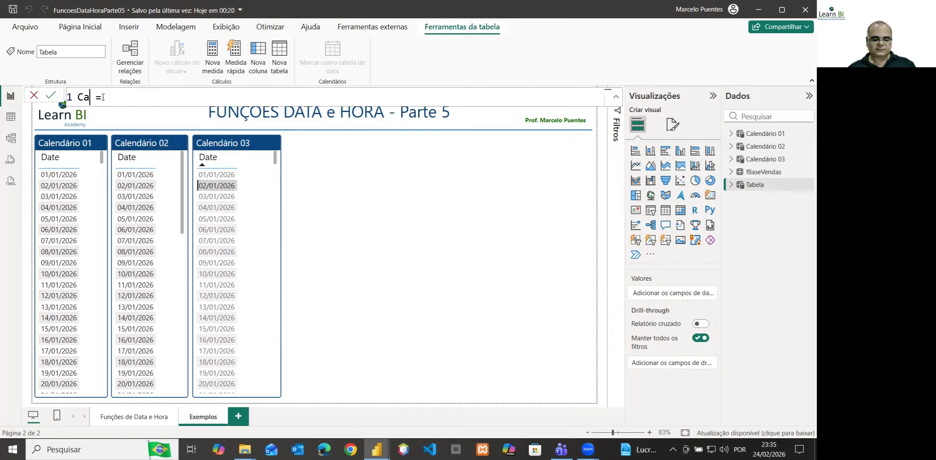
key("BackSpace")
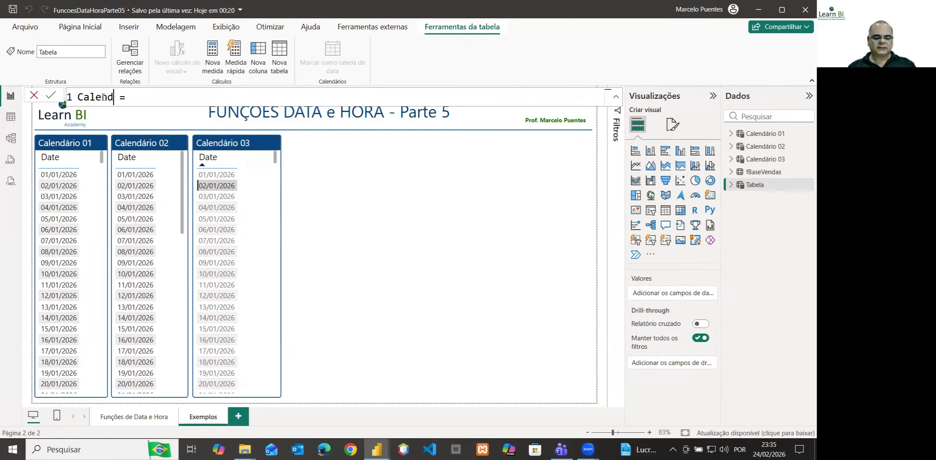
type("arAuto")
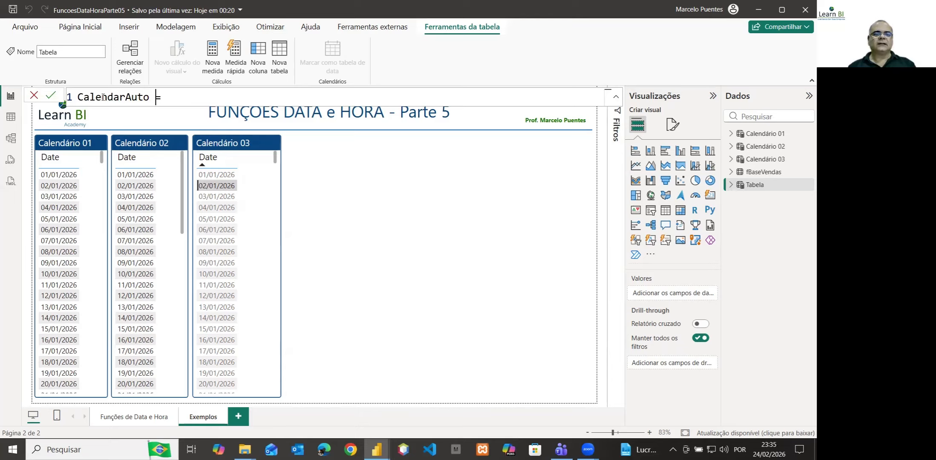
key("End")
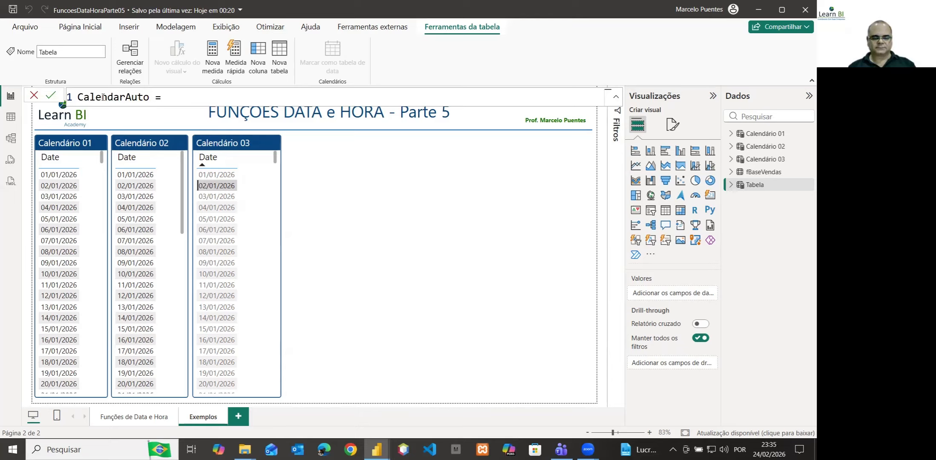
Define the CalendarAuto table with CALENDARAUTO() without a fiscal year-end argument, commit the formula and leave the formula editor
type("ca")
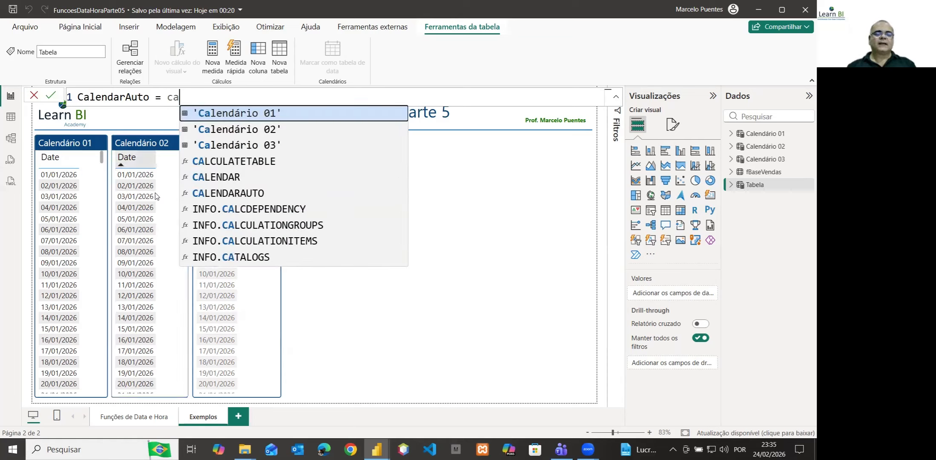
left_click(220, 193)
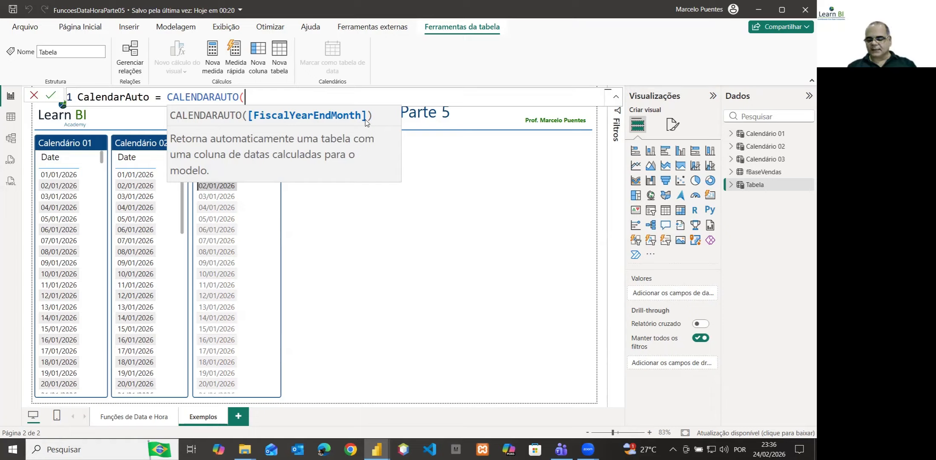
type(")")
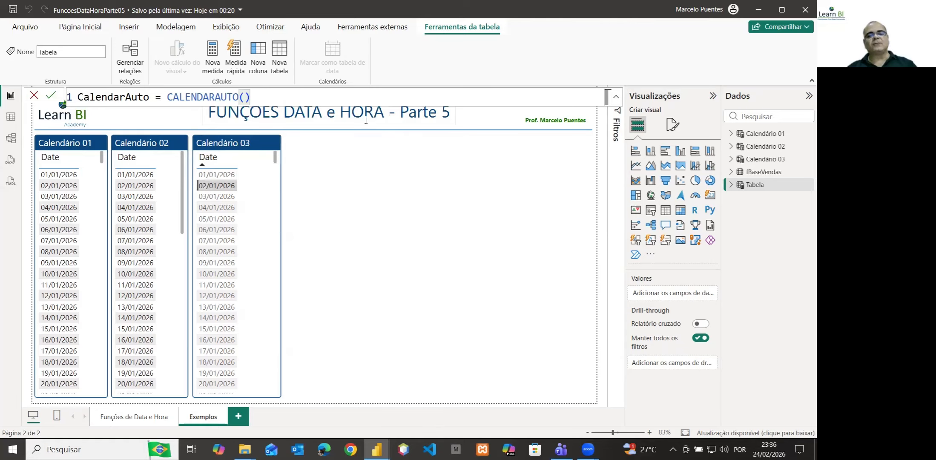
key("Return")
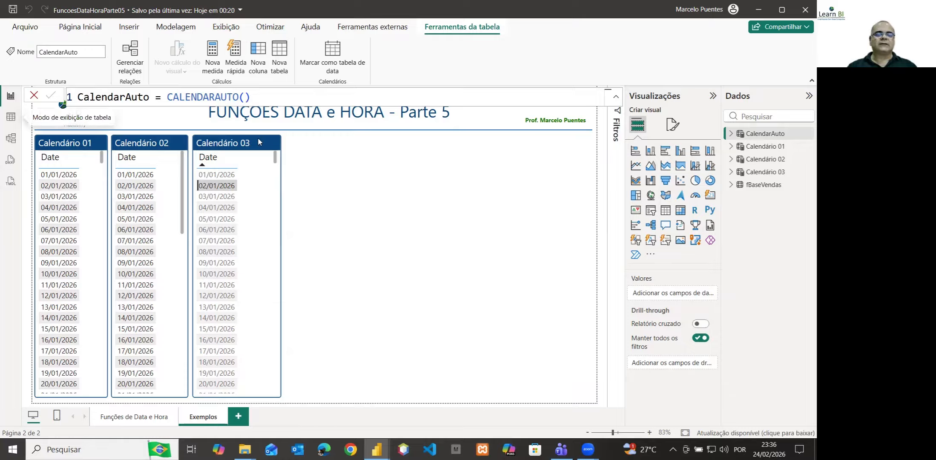
left_click(392, 156)
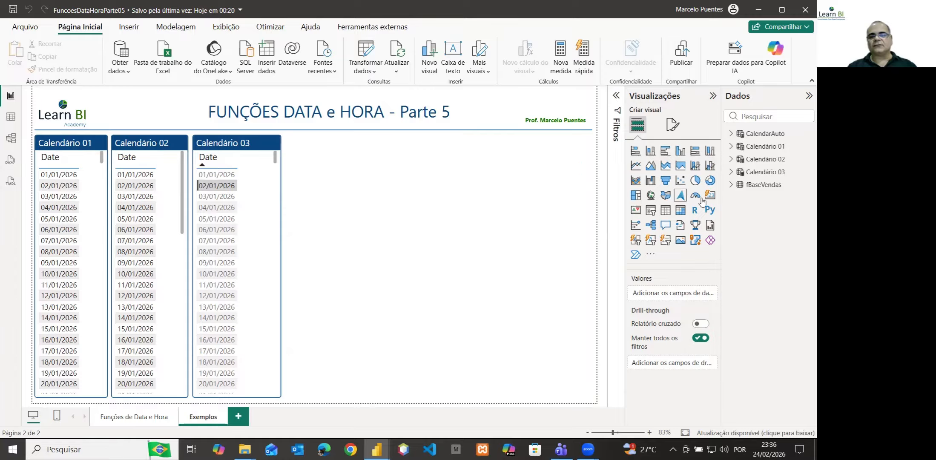
Insert an empty table visual on the Exemplos page and shrink it to a narrow column just beside the Calendário 03 visual
left_click(666, 211)
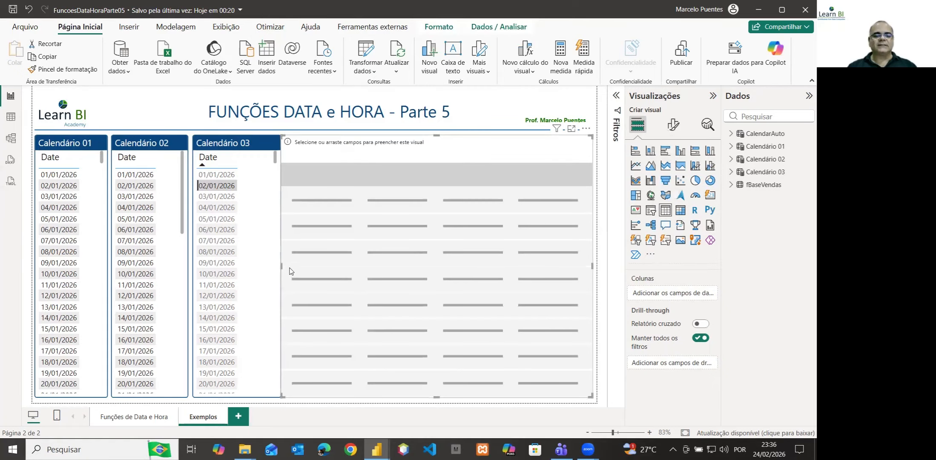
left_click_drag(280, 264, 288, 265)
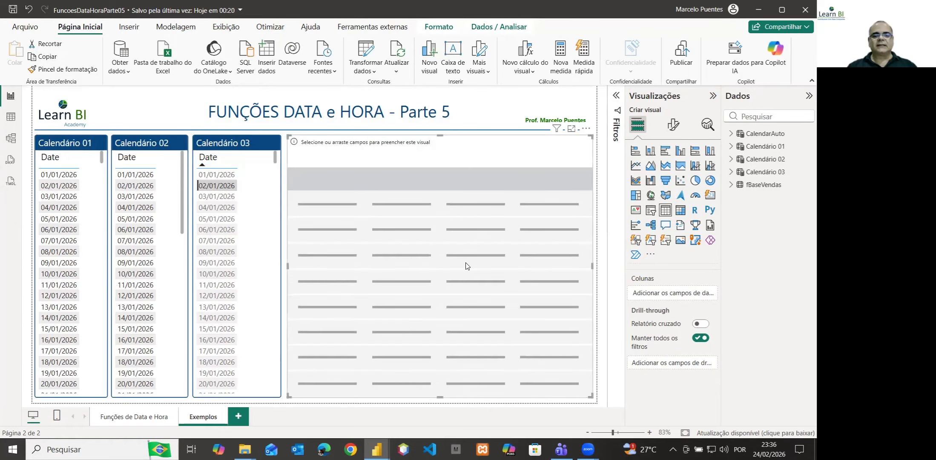
left_click_drag(592, 265, 387, 265)
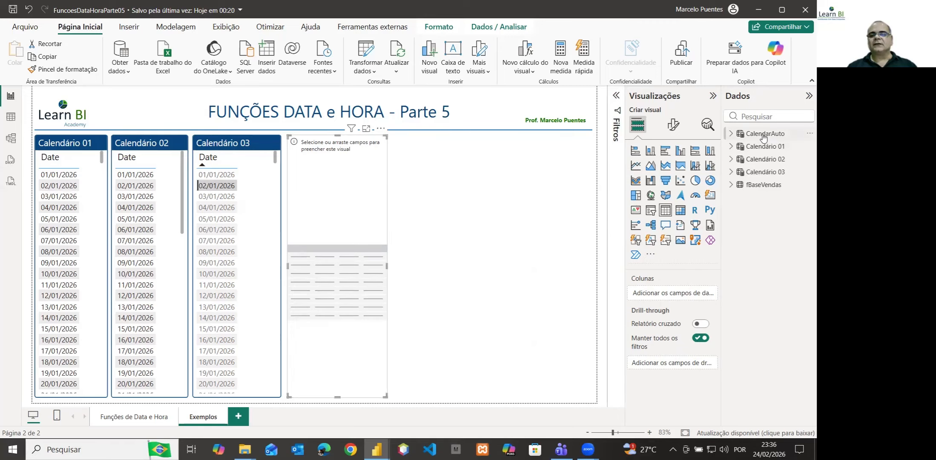
Add CalendarAuto's Date field to the new table visual and show it as plain Date instead of the date hierarchy
left_click(730, 133)
left_click_drag(766, 146, 671, 296)
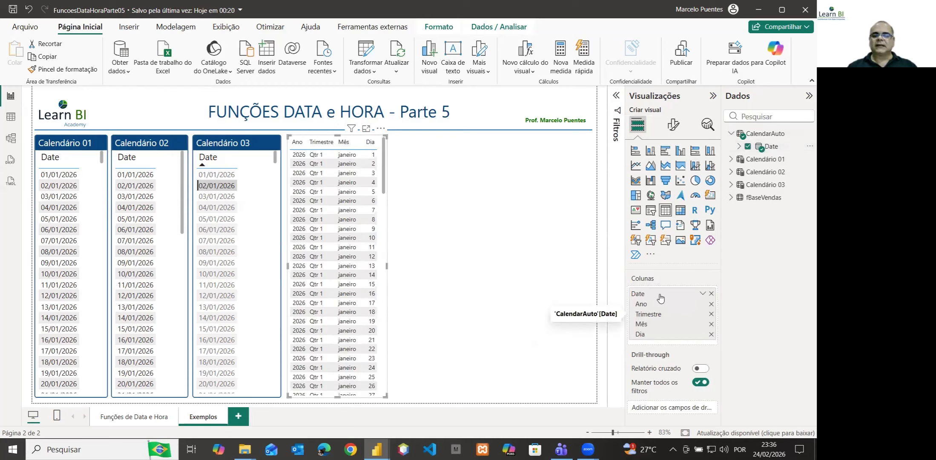
left_click(703, 294)
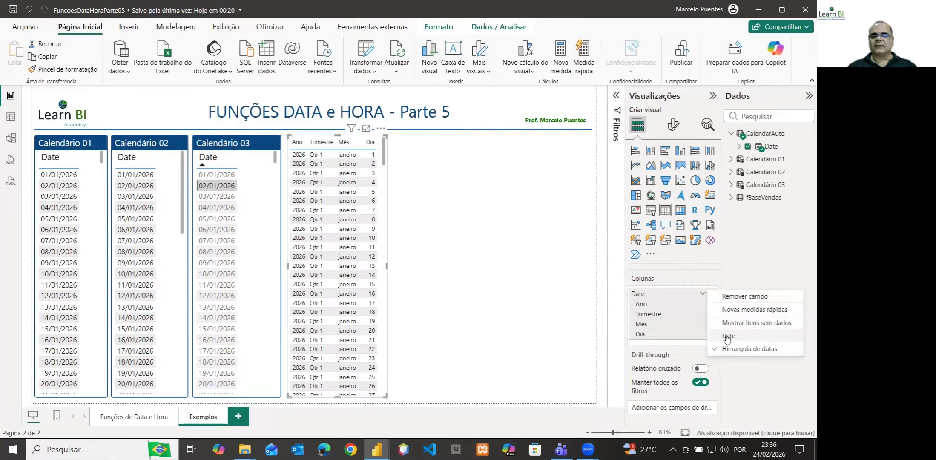
left_click(728, 339)
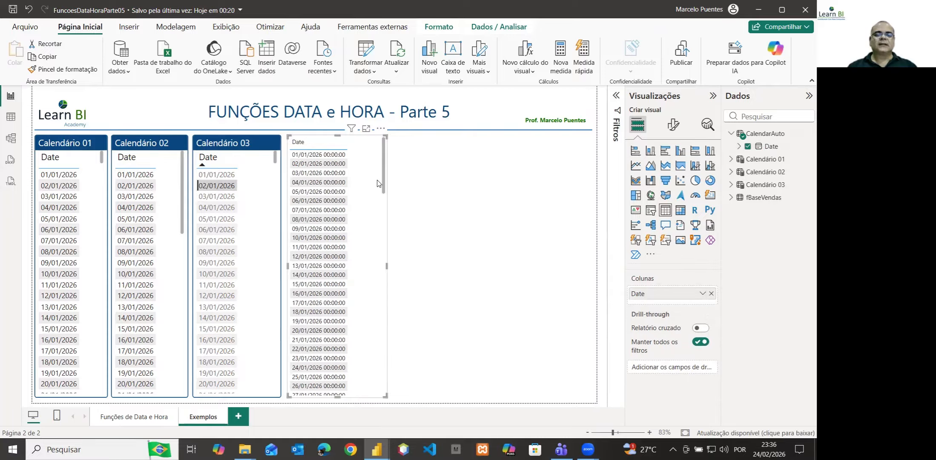
Set the format of CalendarAuto's Date column to *14/03/2001 (Short Date)
left_click(755, 147)
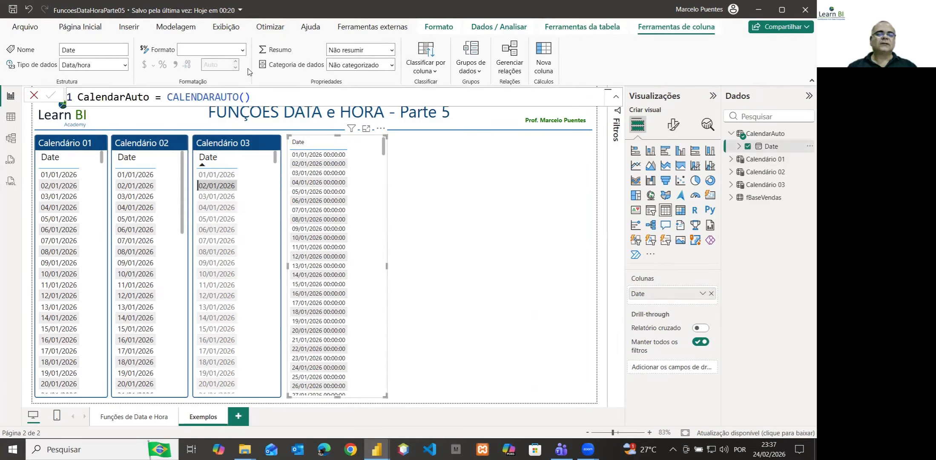
left_click(242, 51)
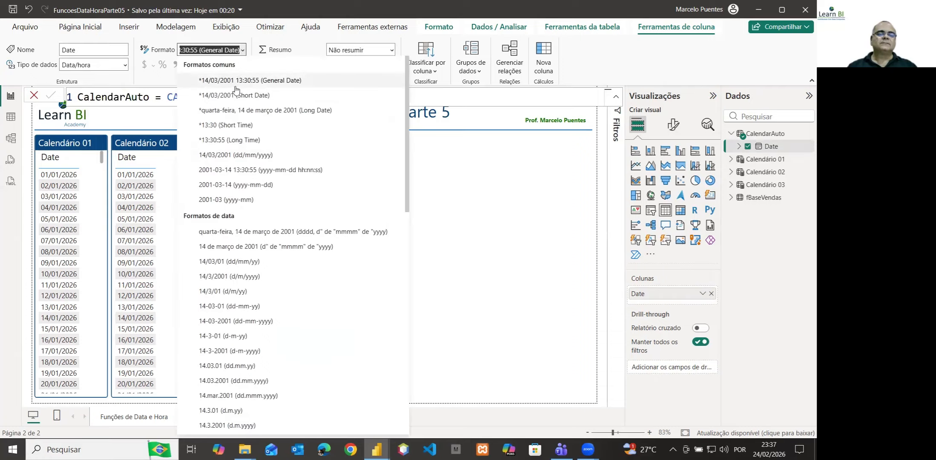
left_click(241, 95)
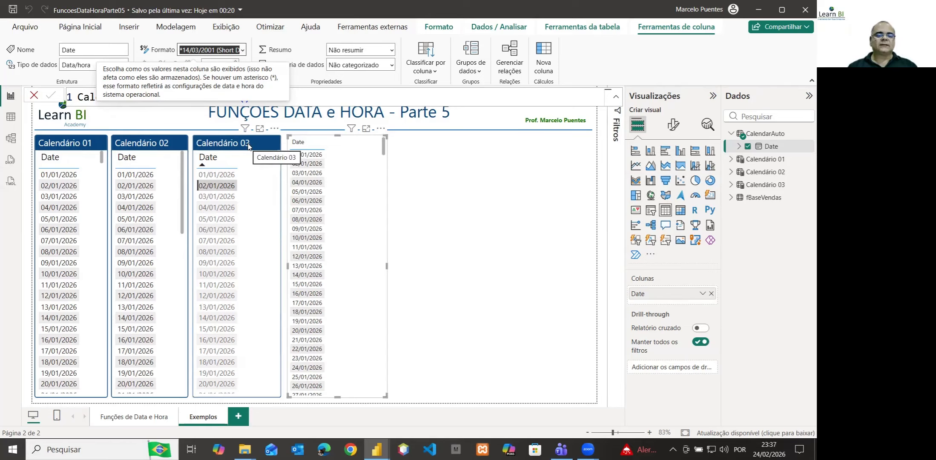
Copy the formatting of the Calendário 03 visual onto the new CalendarAuto table visual with the format painter
left_click(249, 146)
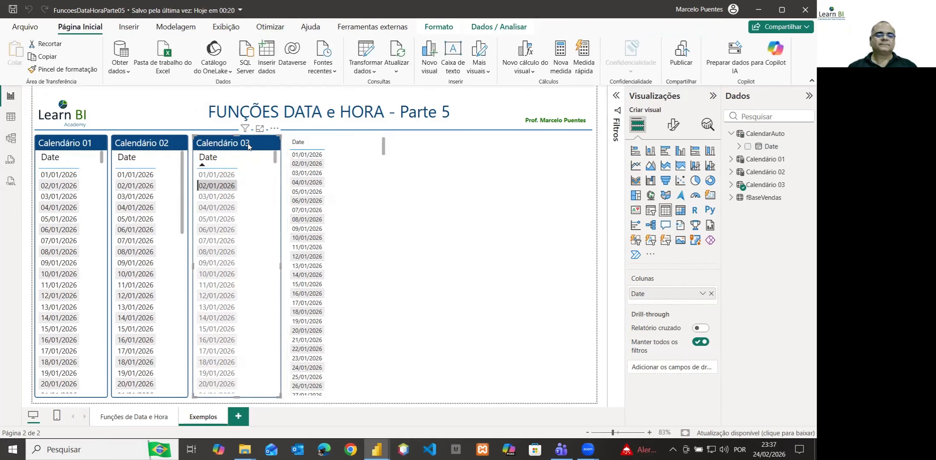
left_click(73, 69)
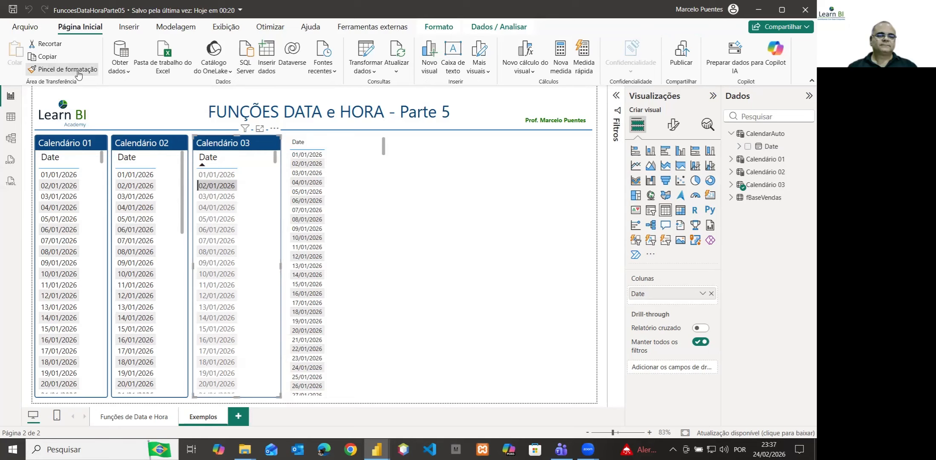
left_click(343, 180)
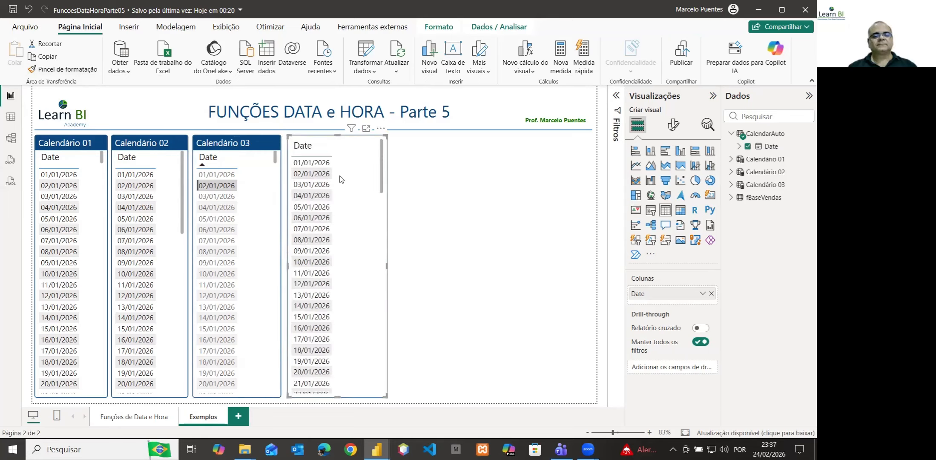
Give the new table visual the title text "CalendarAuto" and narrow it to leave a wider gap beside Calendário 03
left_click(674, 124)
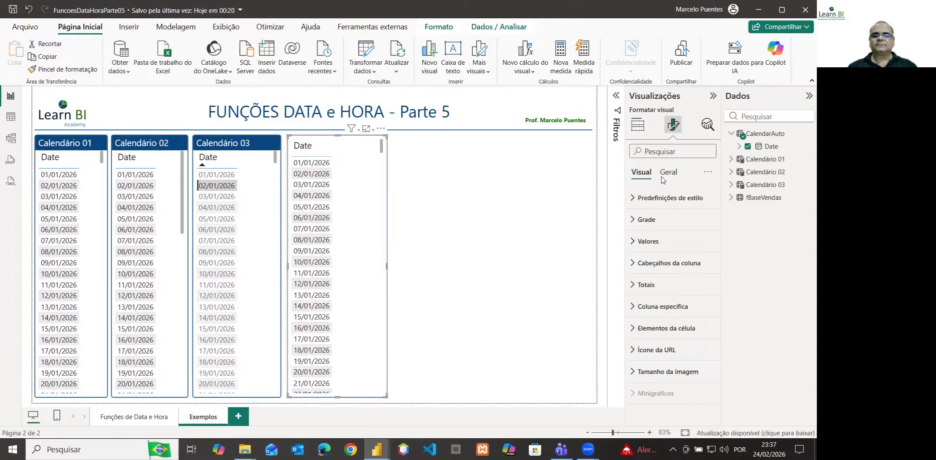
left_click(668, 173)
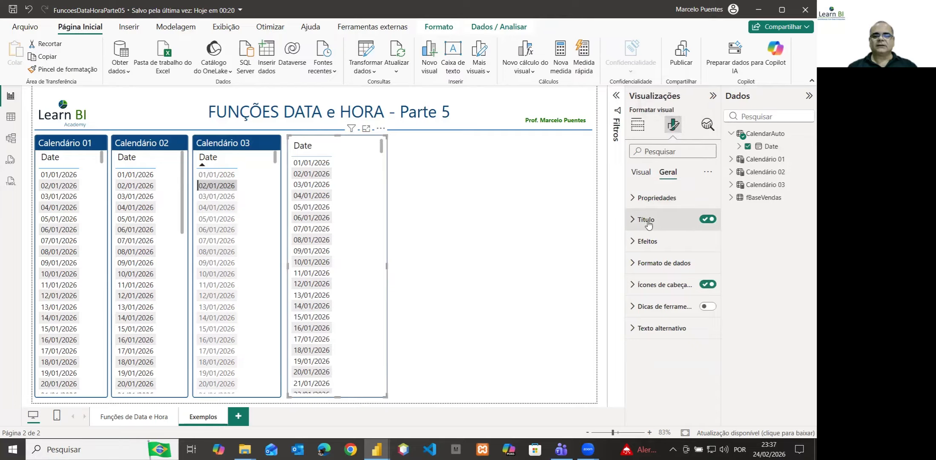
left_click(633, 220)
left_click(660, 273)
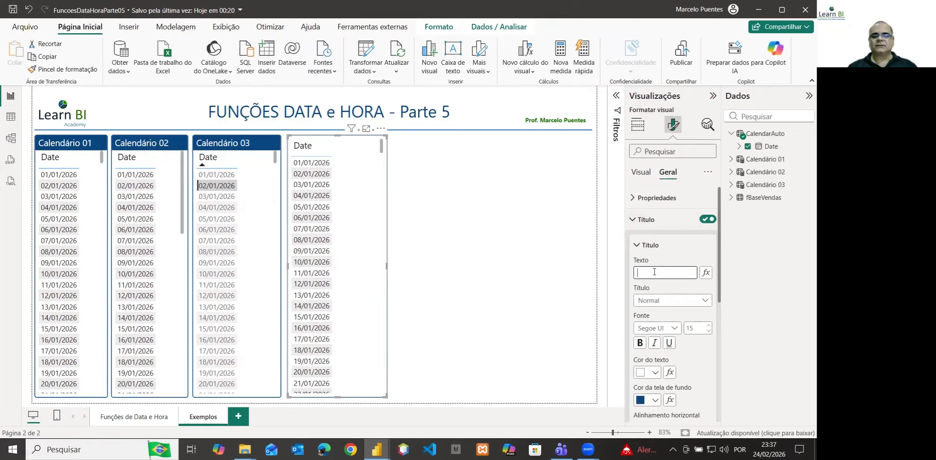
type("Cal")
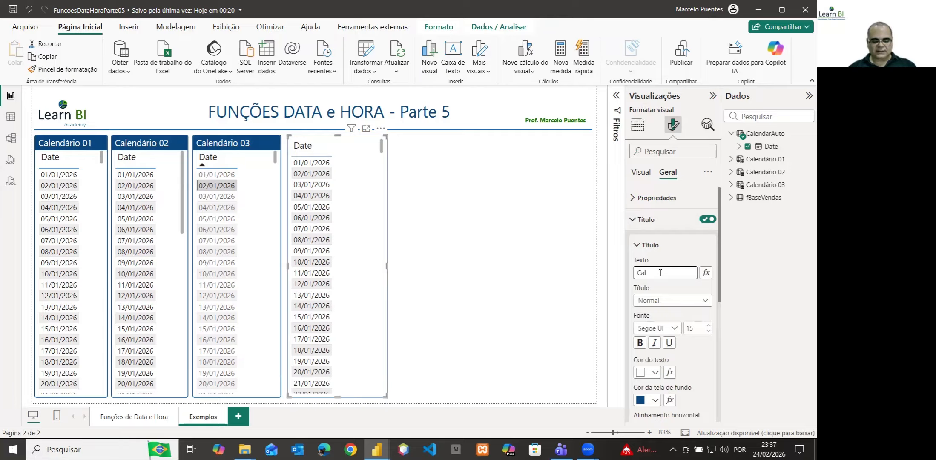
type("enda")
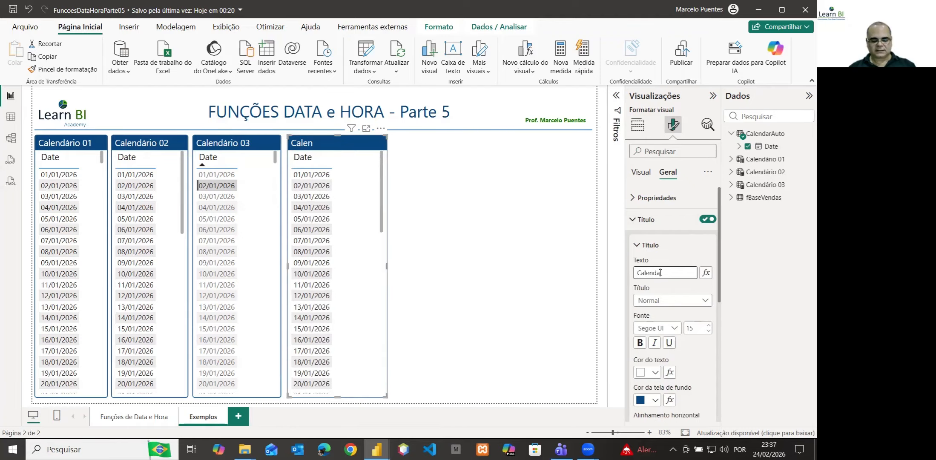
type("r?")
key("BackSpace")
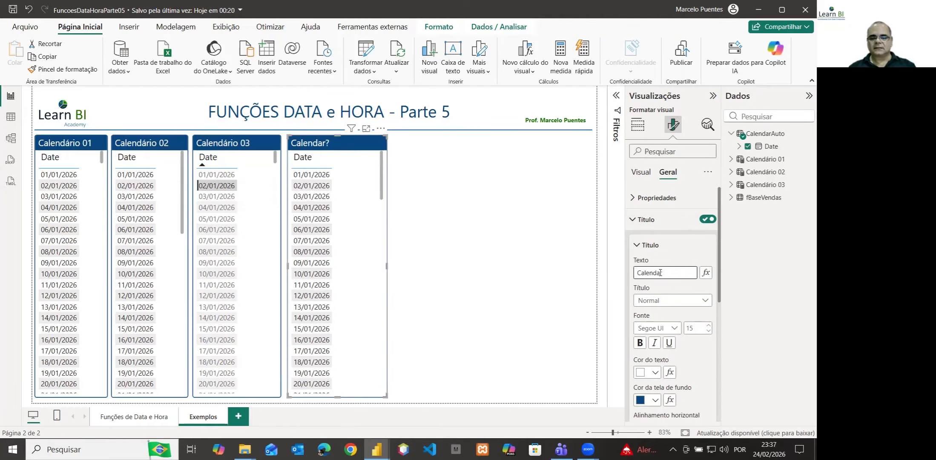
type("Auto")
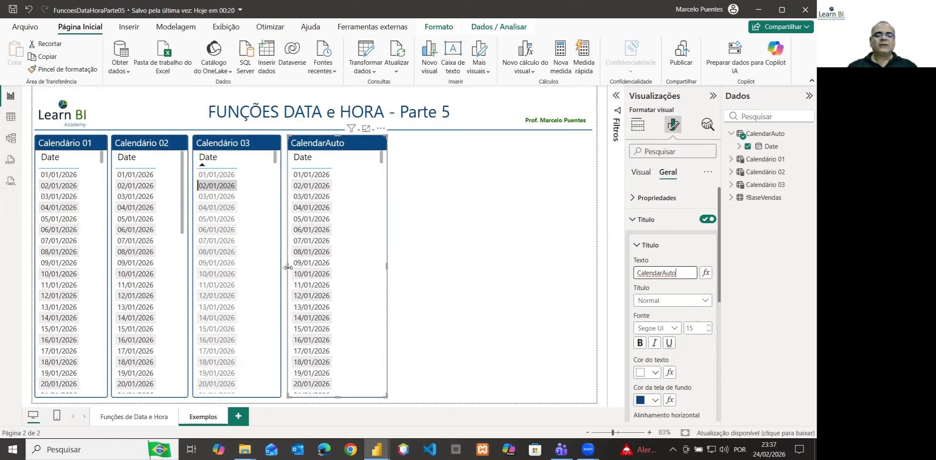
left_click_drag(287, 267, 309, 267)
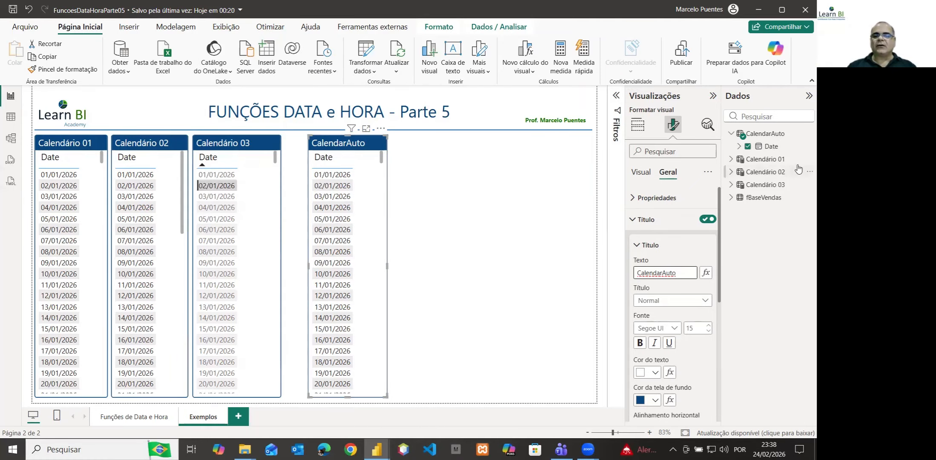
Examine the sale and delivery dates of fBaseVendas in the table view and return to the CalendarAuto visual in the report
left_click(762, 200)
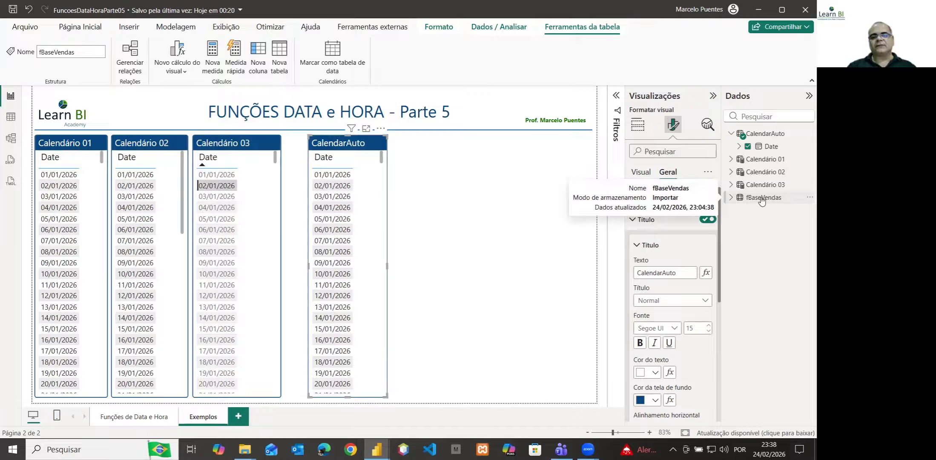
left_click(11, 121)
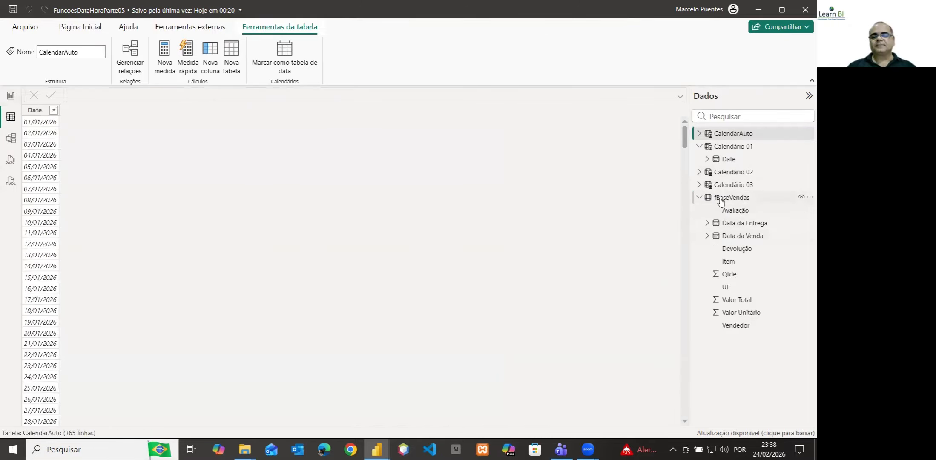
left_click(720, 199)
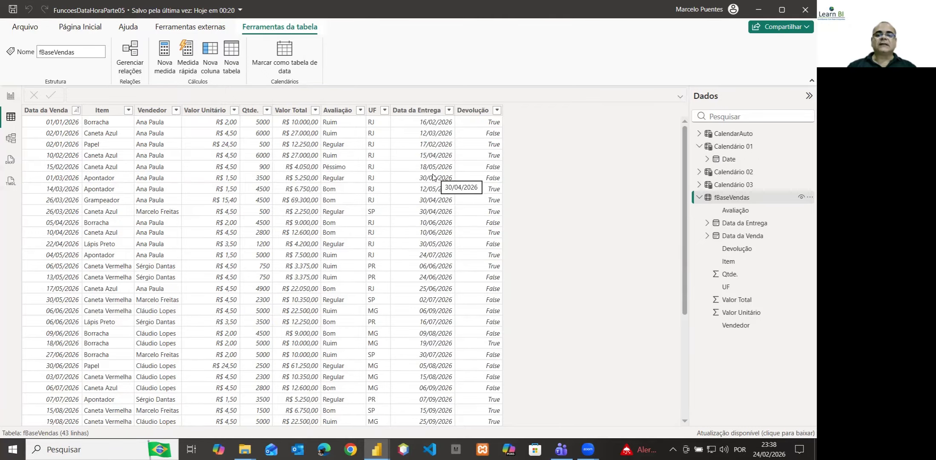
left_click(11, 96)
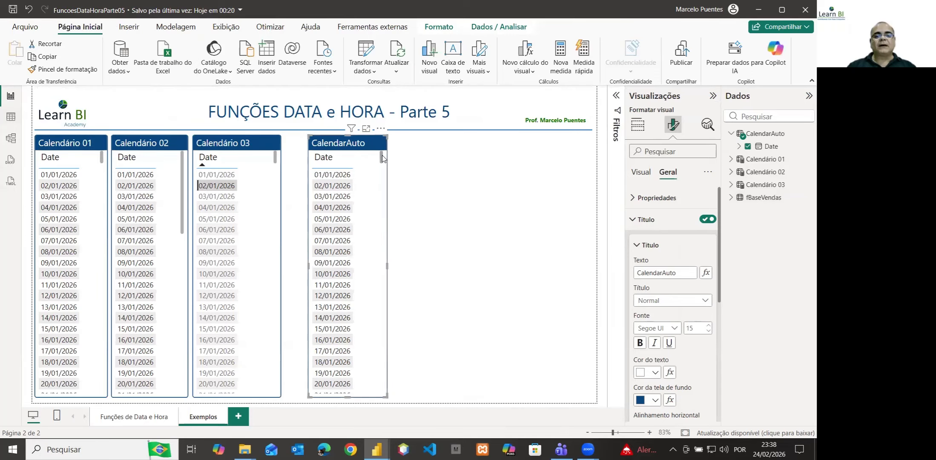
mouse_move(382, 159)
left_mouse_down()
mouse_move(386, 401)
mouse_move(388, 155)
left_mouse_up()
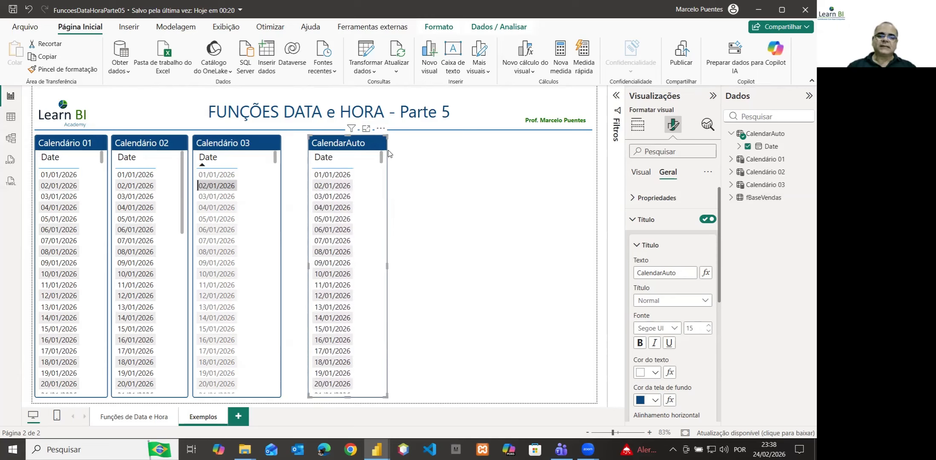
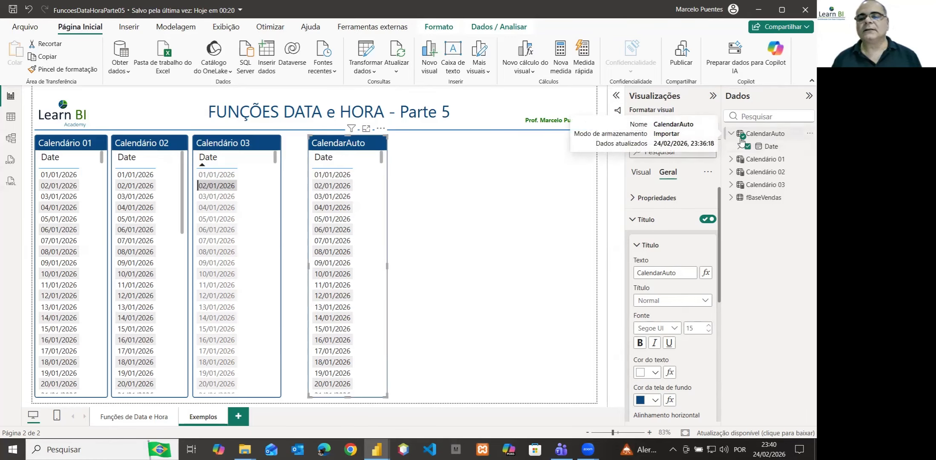
Create a new calculated table named "CalendarAuto Com Colunas Extras", ready for its DAX expression
left_click(731, 134)
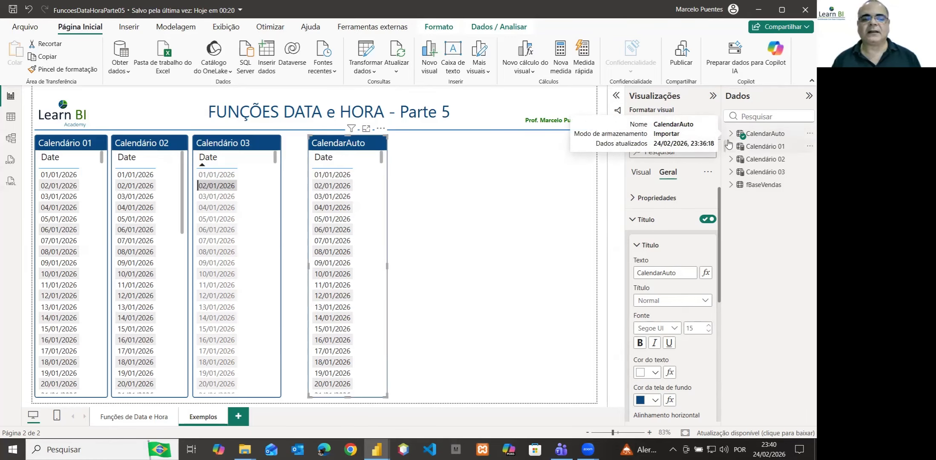
left_click(166, 29)
left_click(168, 69)
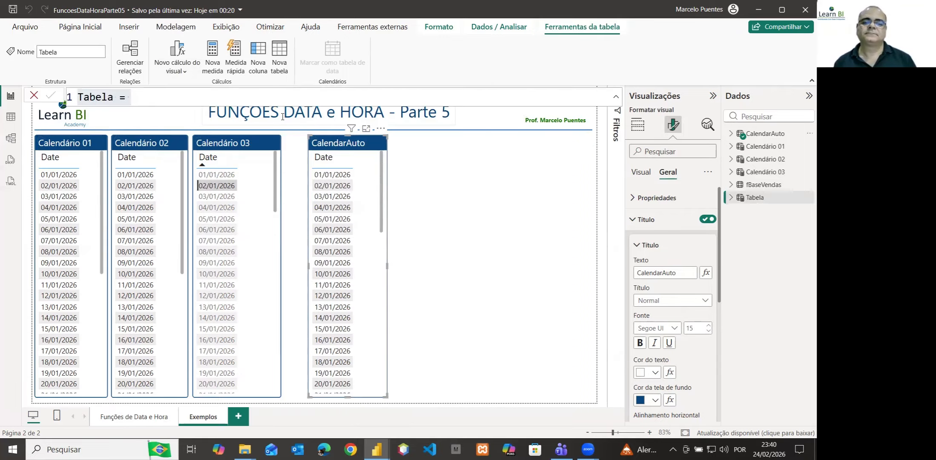
double_click(97, 98)
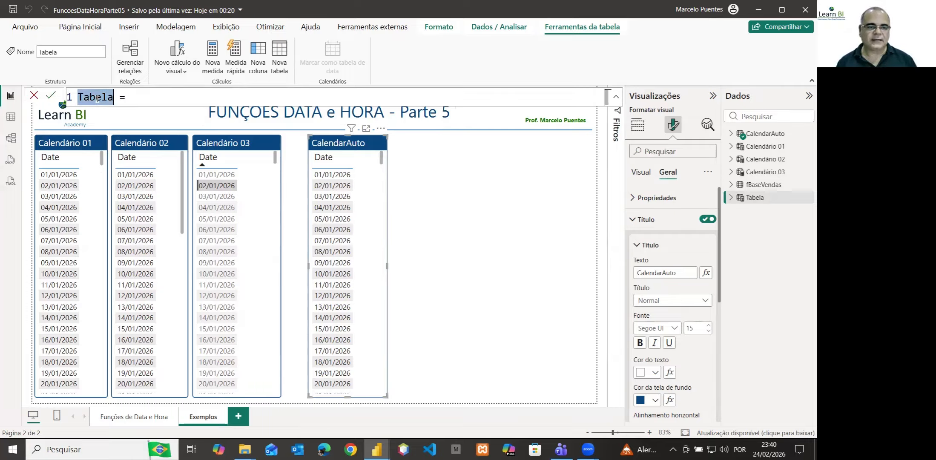
type("Cale")
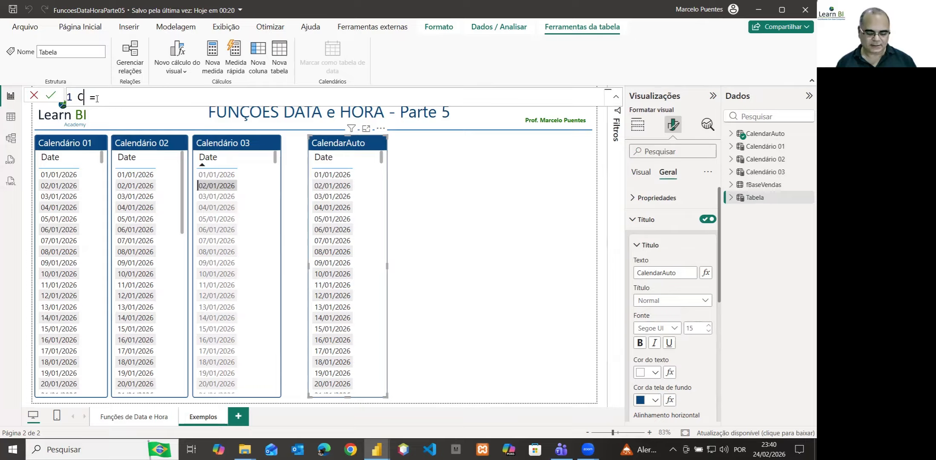
type("ndarAu")
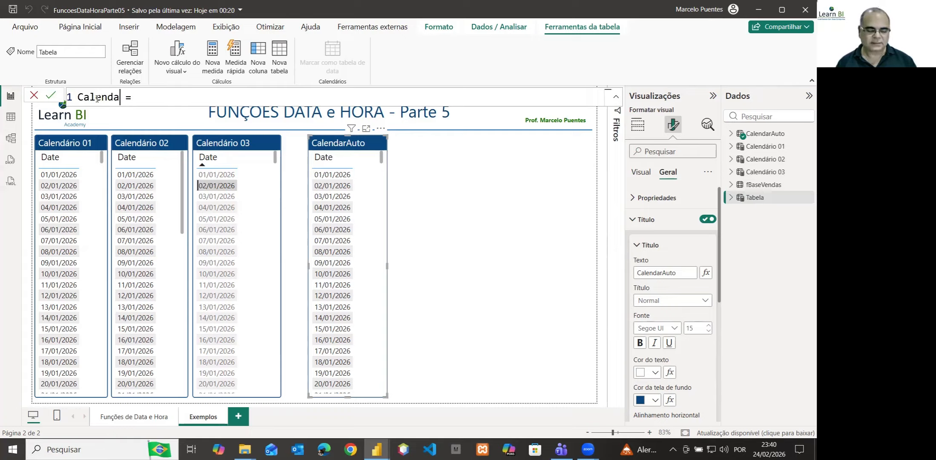
type("to ")
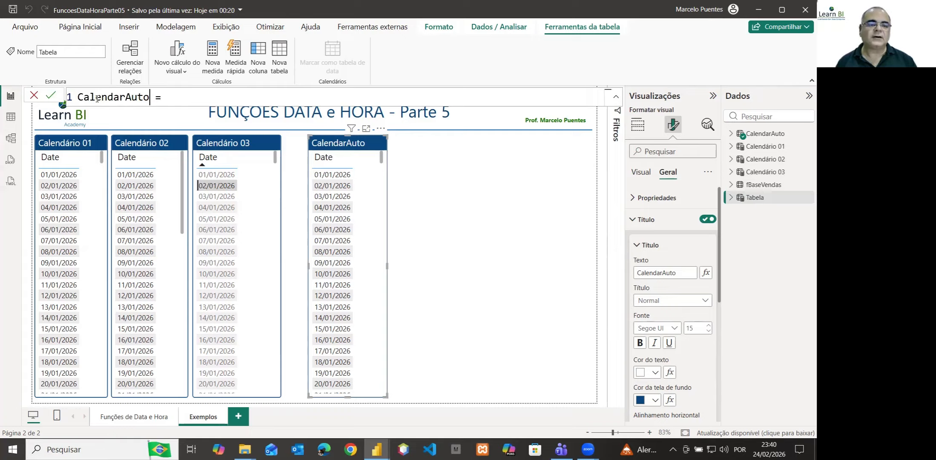
type("Com C")
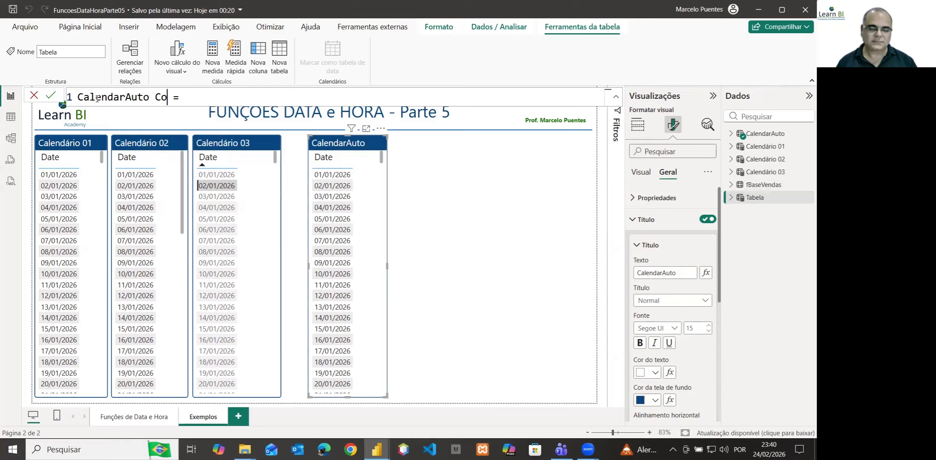
type("o")
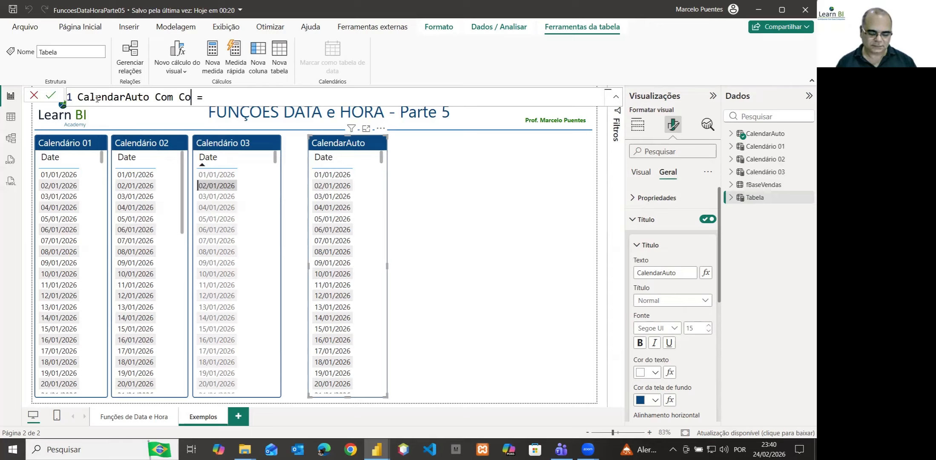
type("lunas")
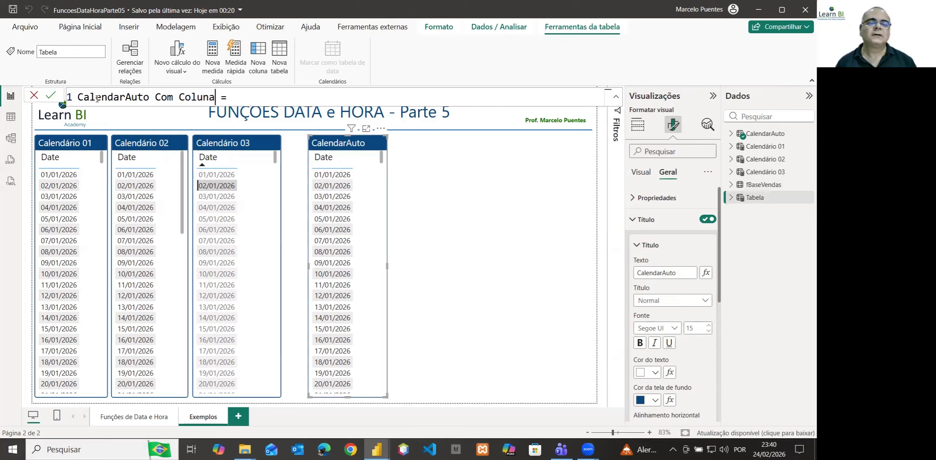
type(" Ex")
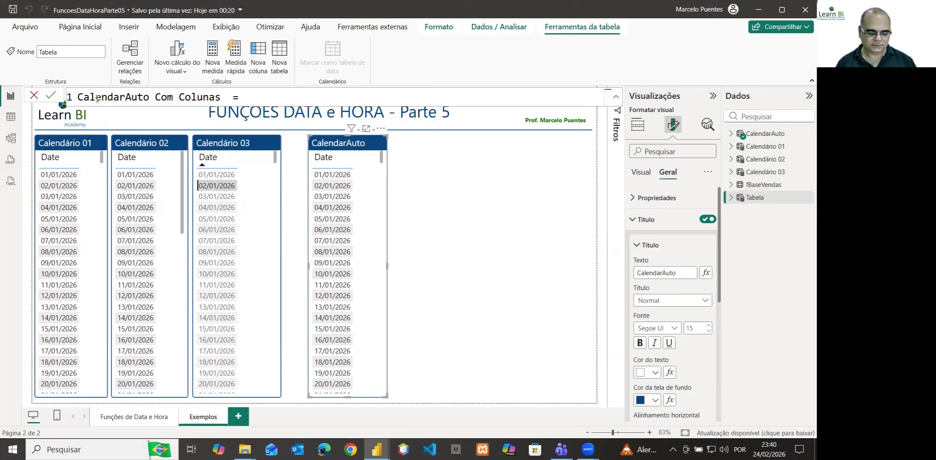
type("tras")
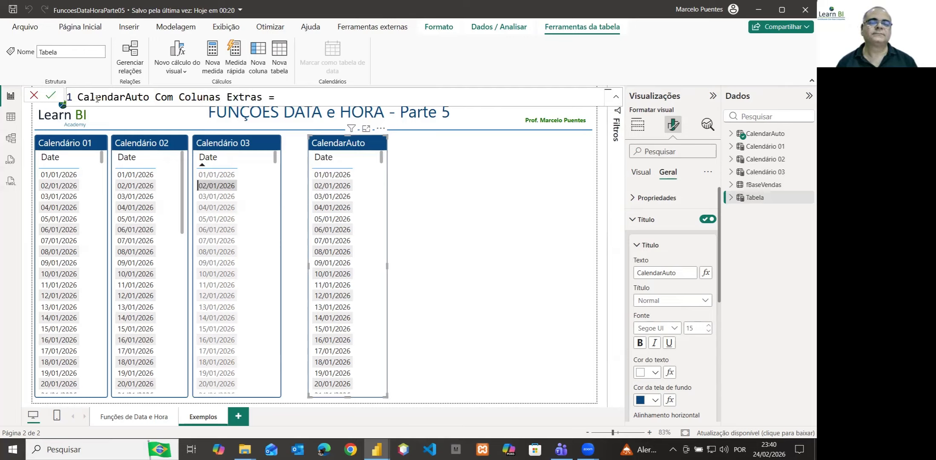
key("Right")
key("Right")
key("Right")
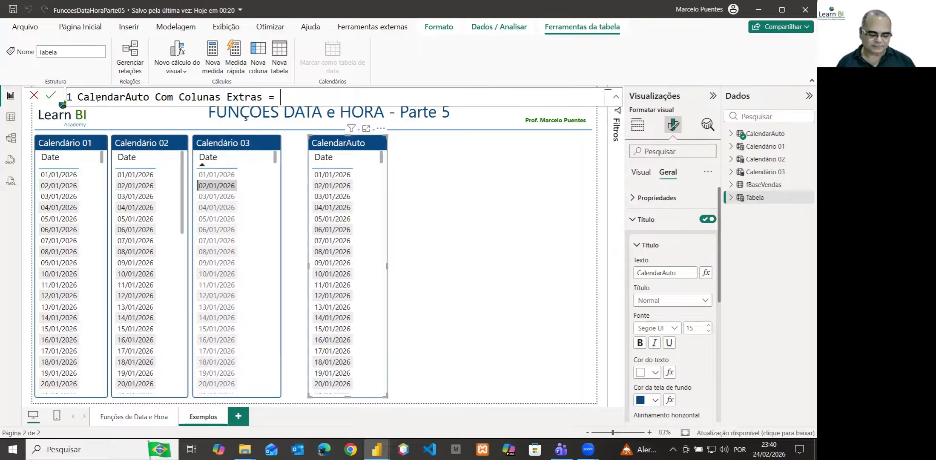
type("cal")
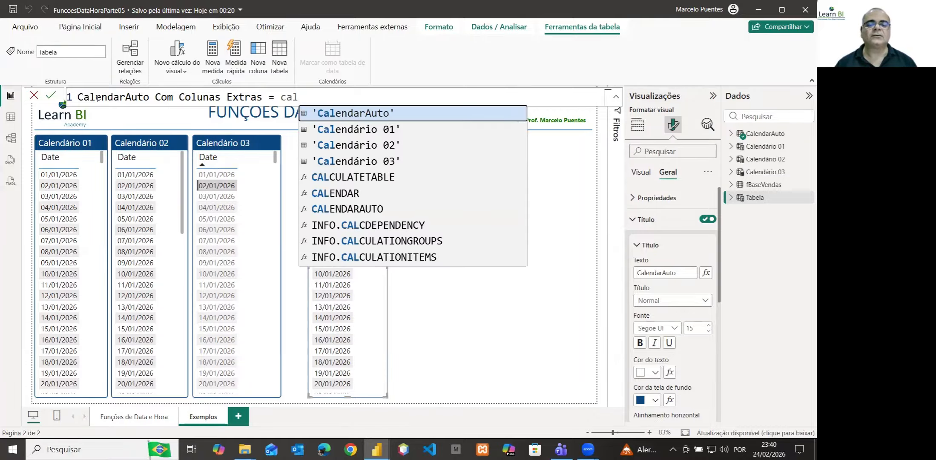
left_click(327, 208)
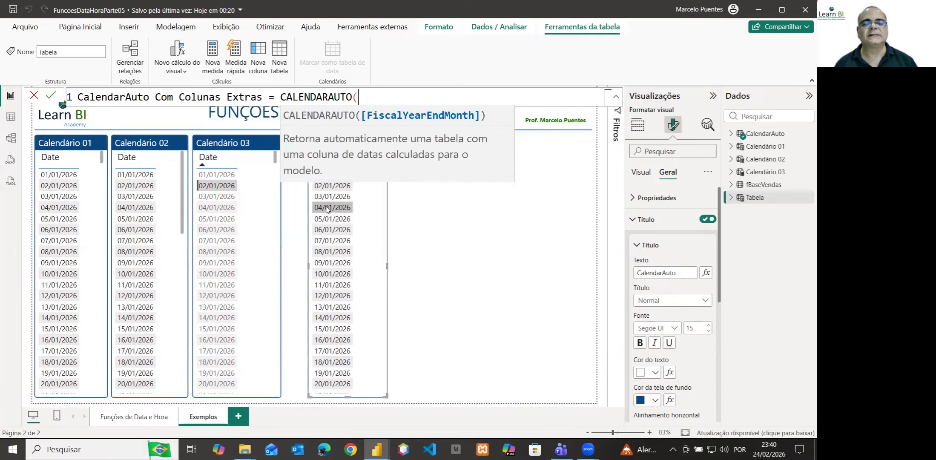
type(")")
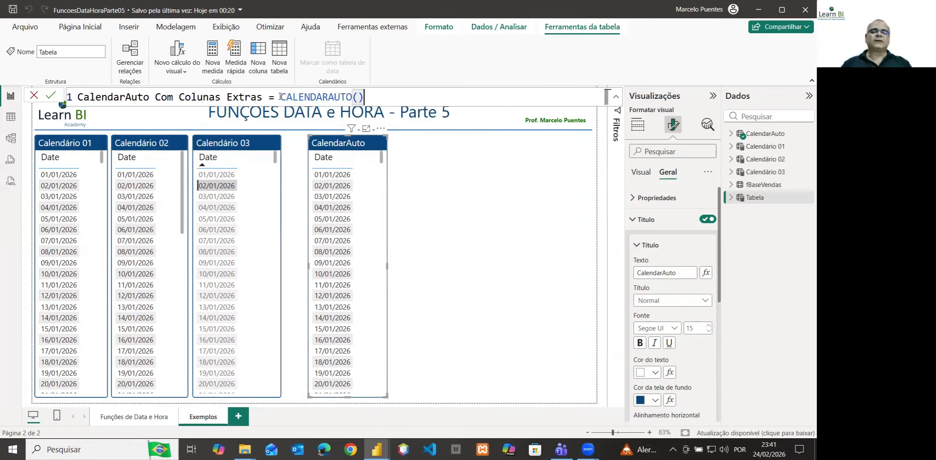
double_click(298, 96)
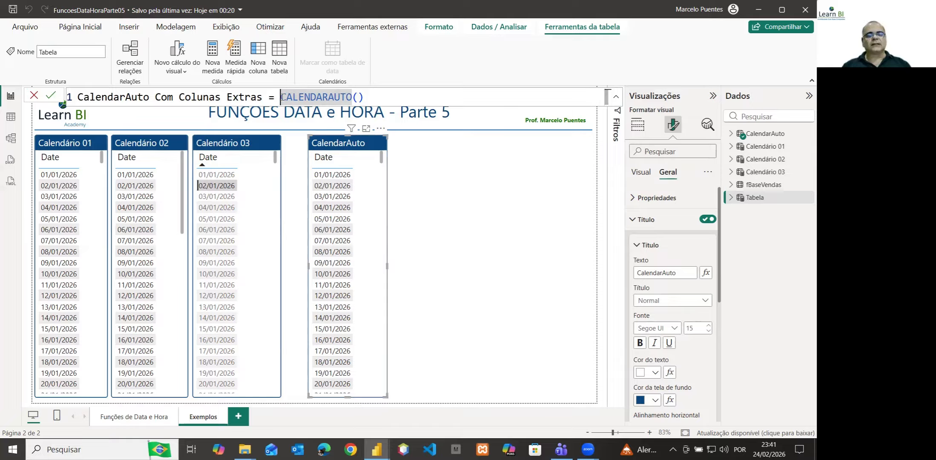
key("shift+End")
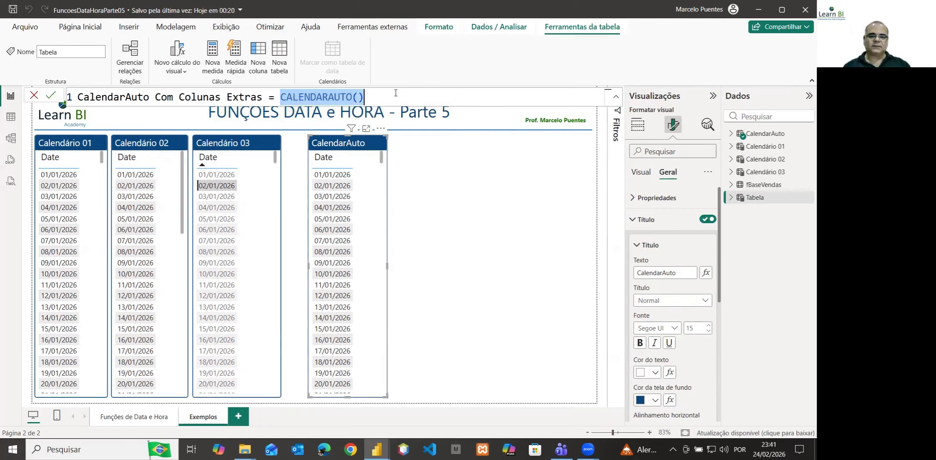
key("Delete")
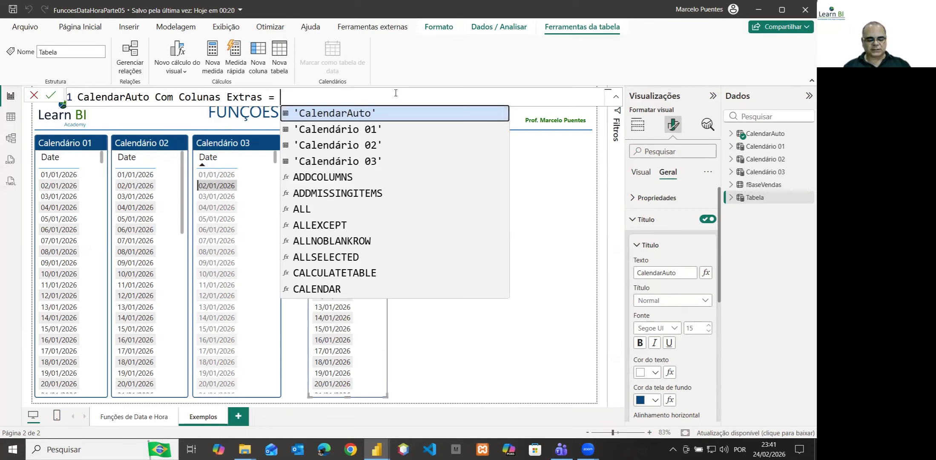
Begin the table expression with ADDCOLUMNS, using CALENDARAUTO() as its table argument
type("add")
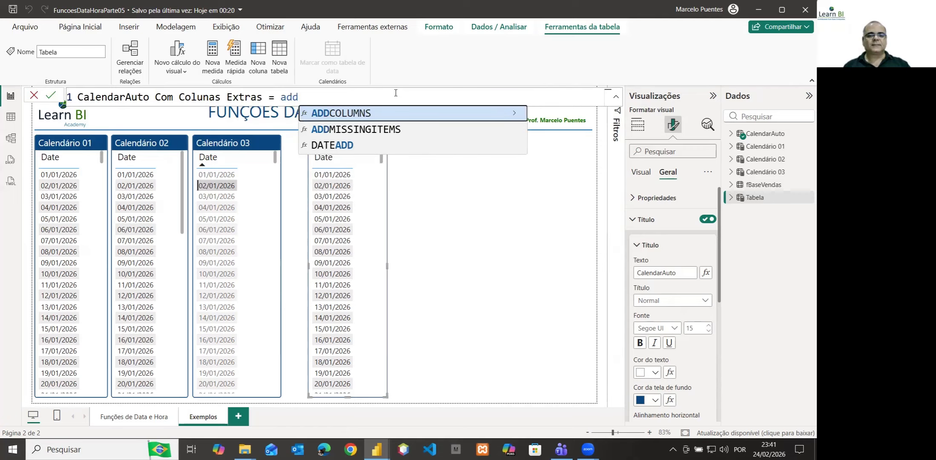
left_click(359, 114)
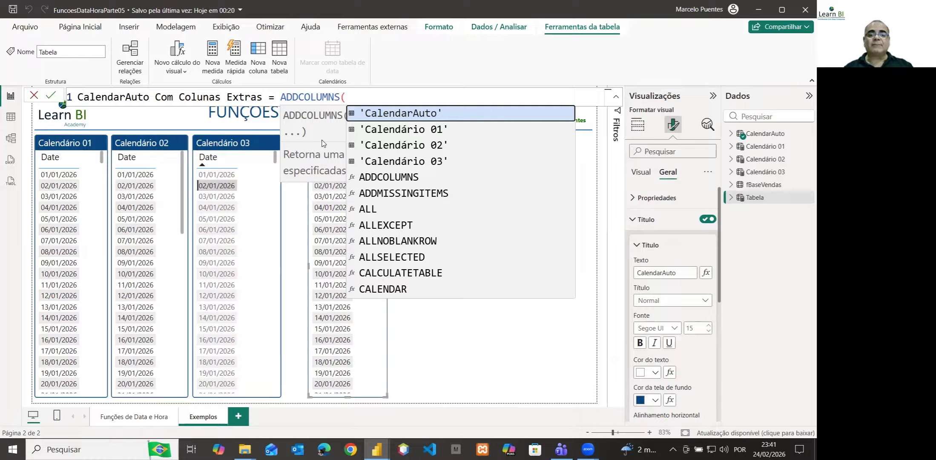
type("cal")
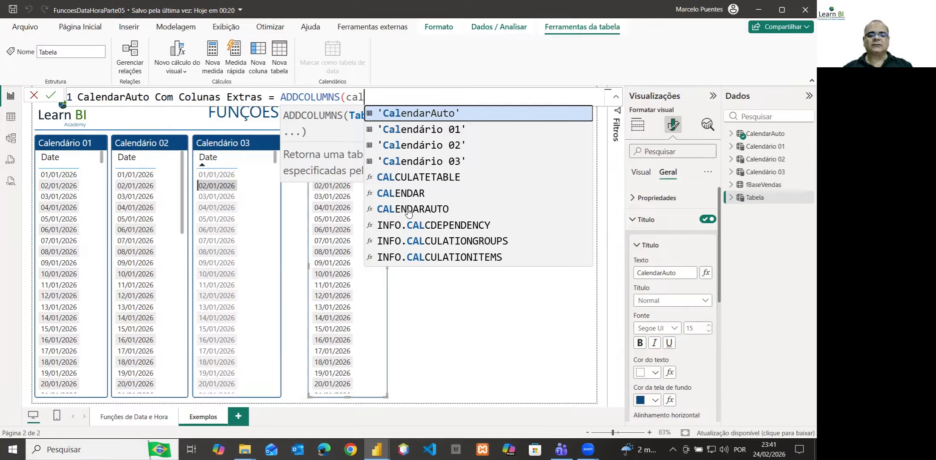
left_click(408, 212)
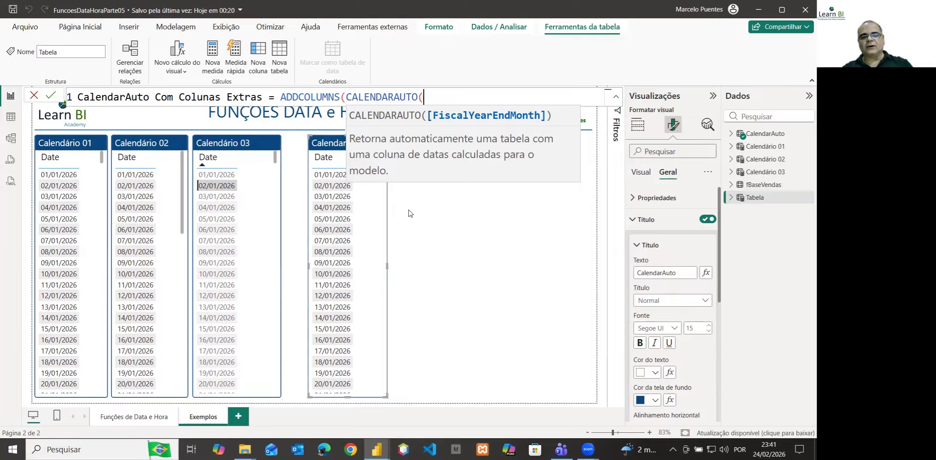
type("),")
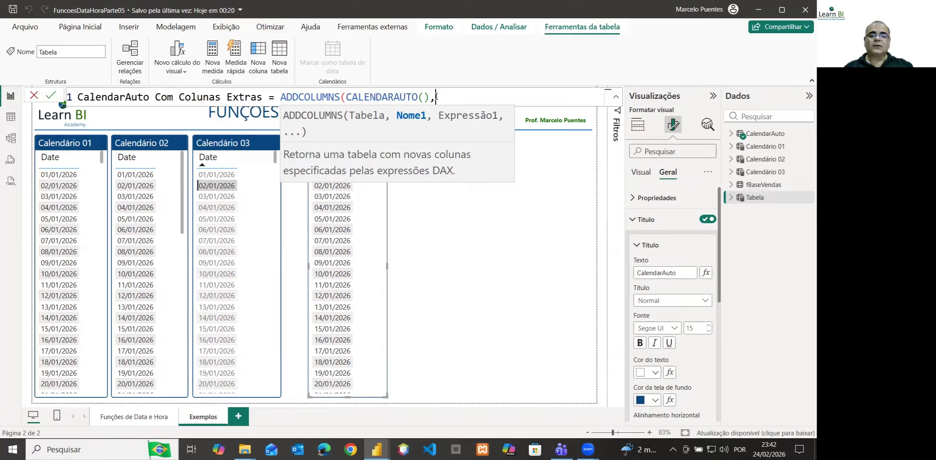
Add a column "ANO" computed with YEAR([Date]) to the ADDCOLUMNS expression, commit the table formula and deselect the CalendarAuto visual
type("\"")
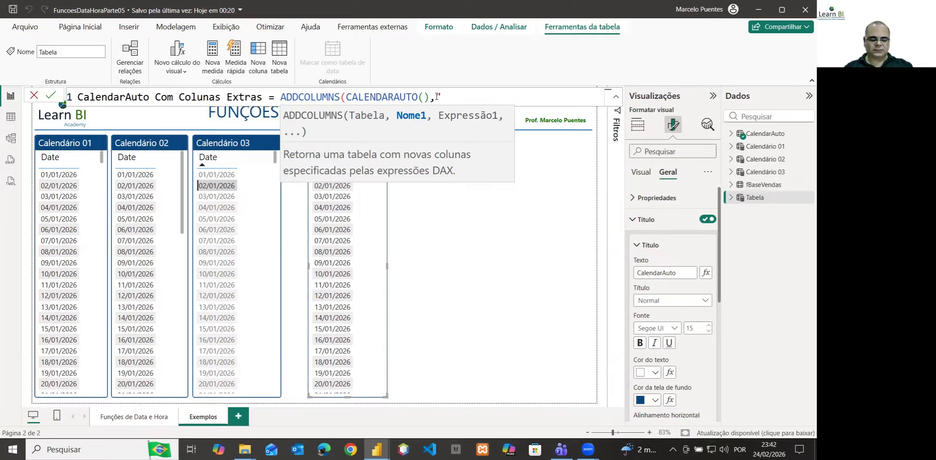
type("ANO")
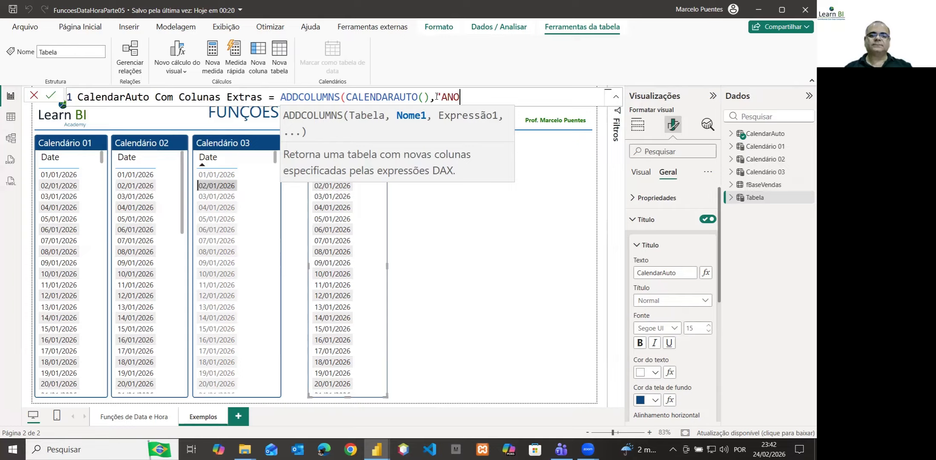
type("\"")
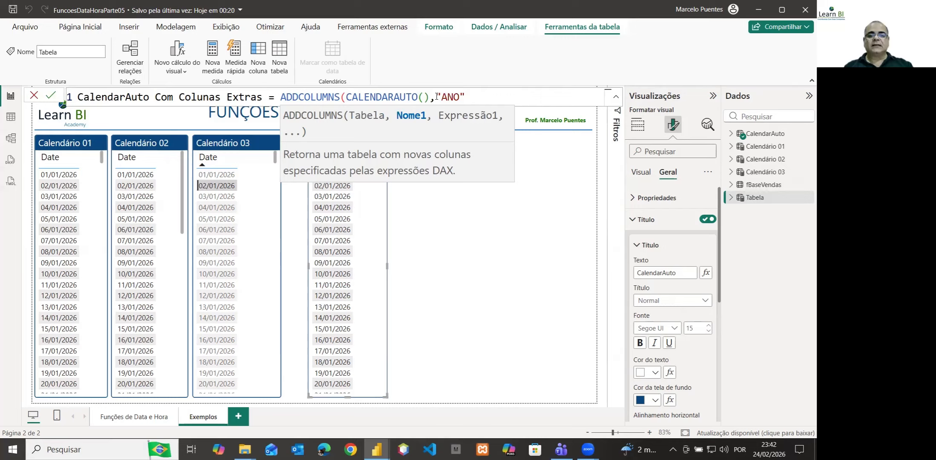
type(",")
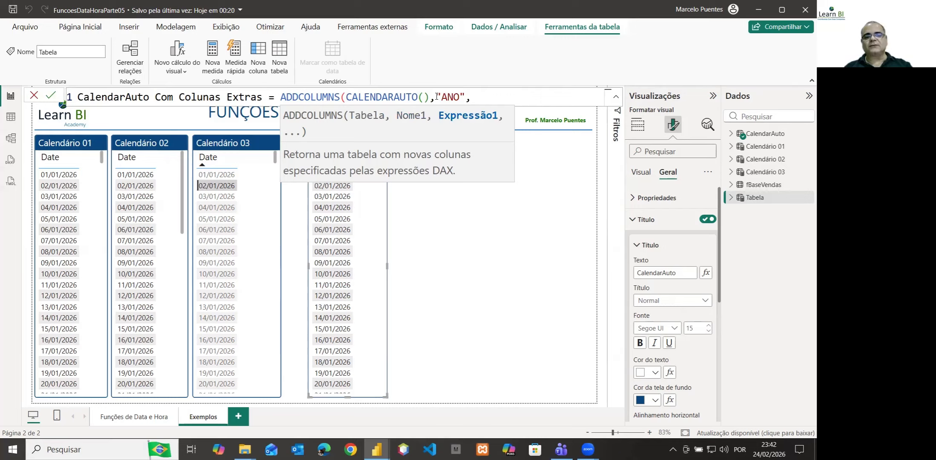
type("y")
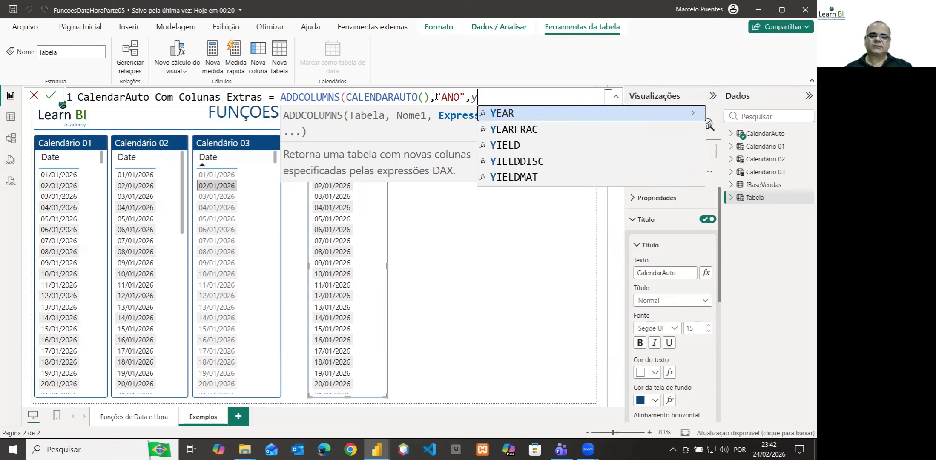
key("Tab")
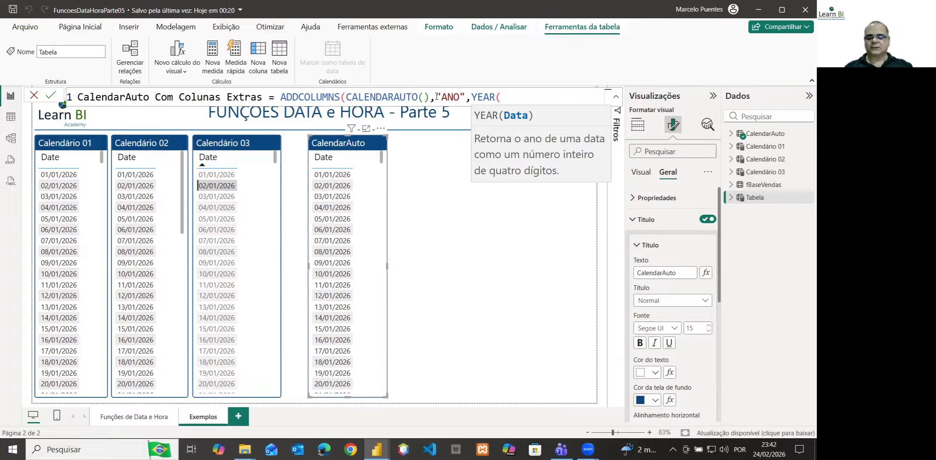
type("[")
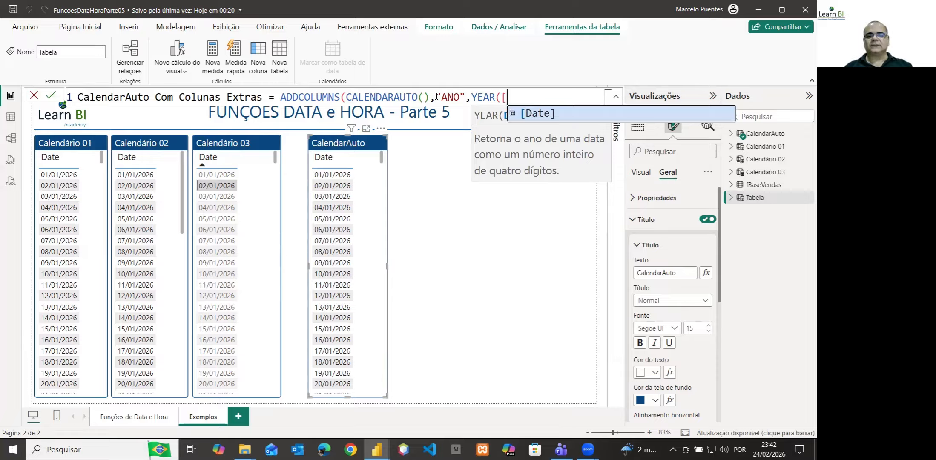
key("Tab")
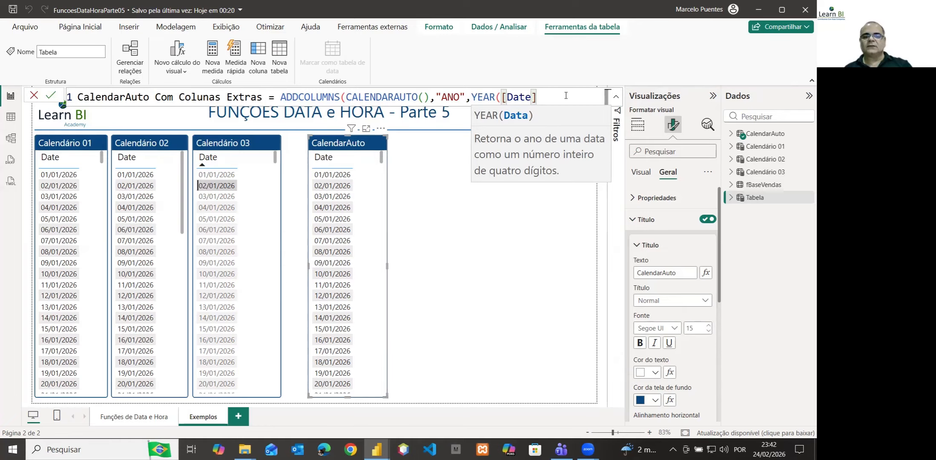
type(")")
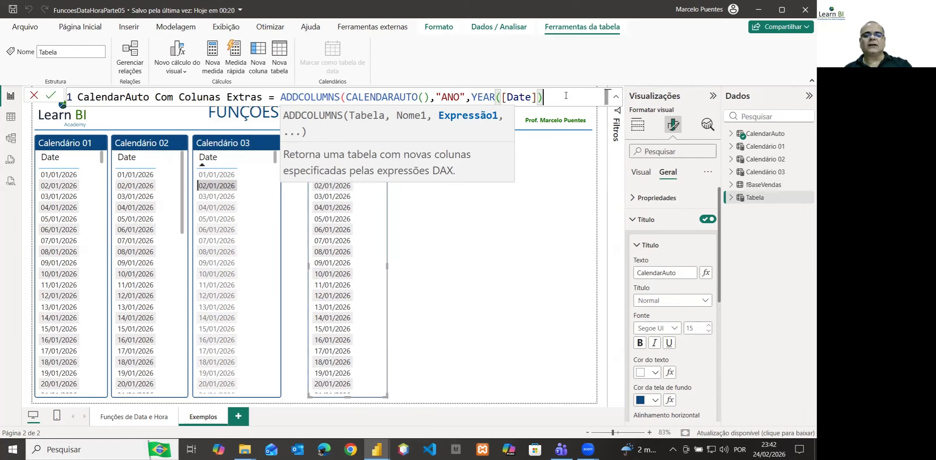
type(")")
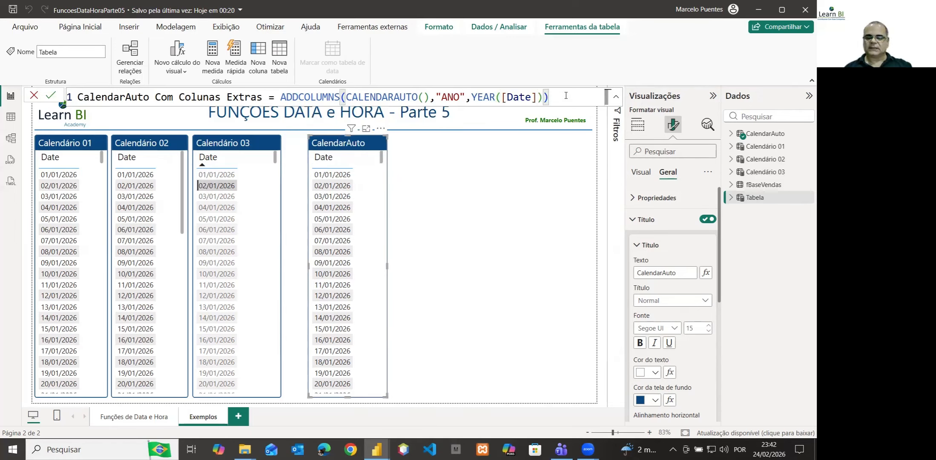
key("Return")
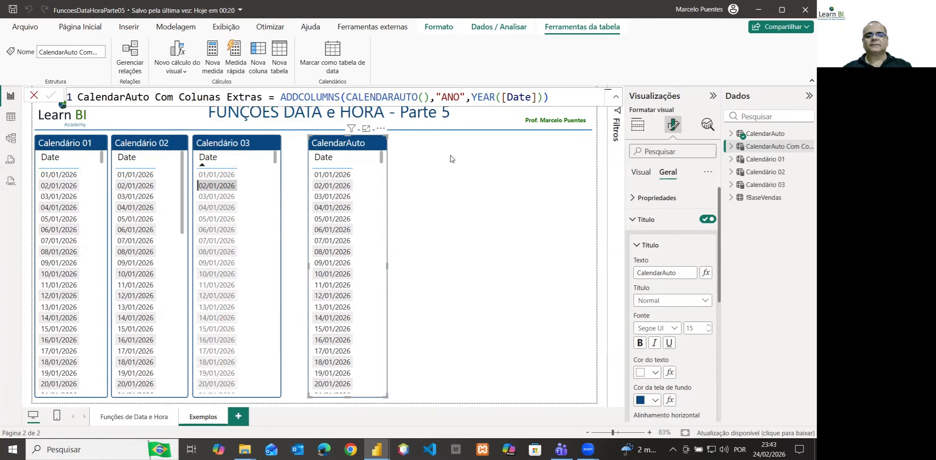
left_click(463, 164)
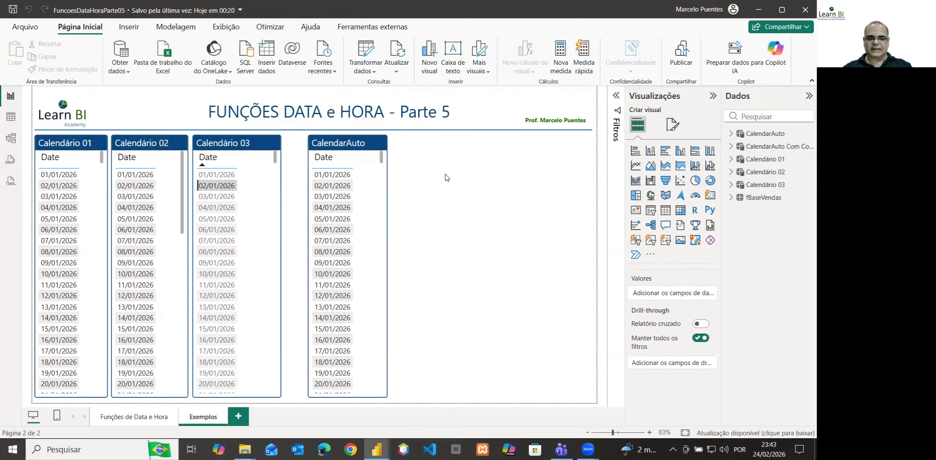
Add an empty table visual beside the CalendarAuto visual, leaving a small gap between them and narrowing it to a similar column-like shape
left_click(664, 214)
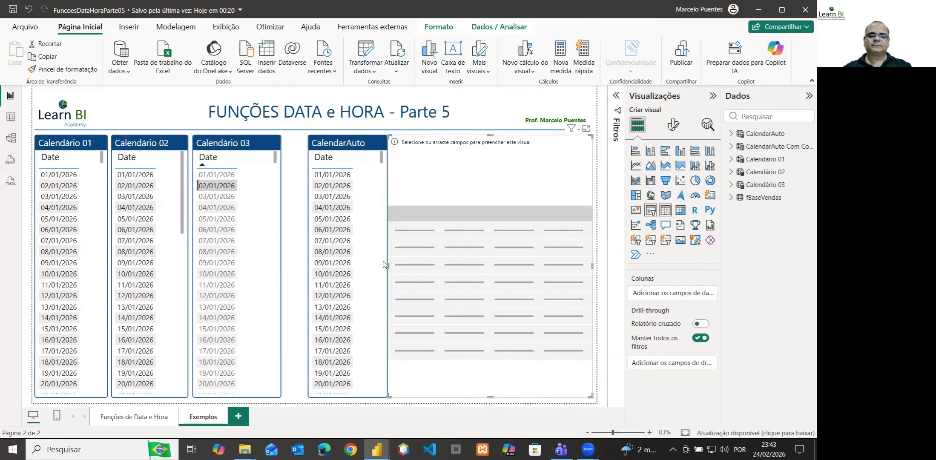
left_click_drag(388, 266, 399, 265)
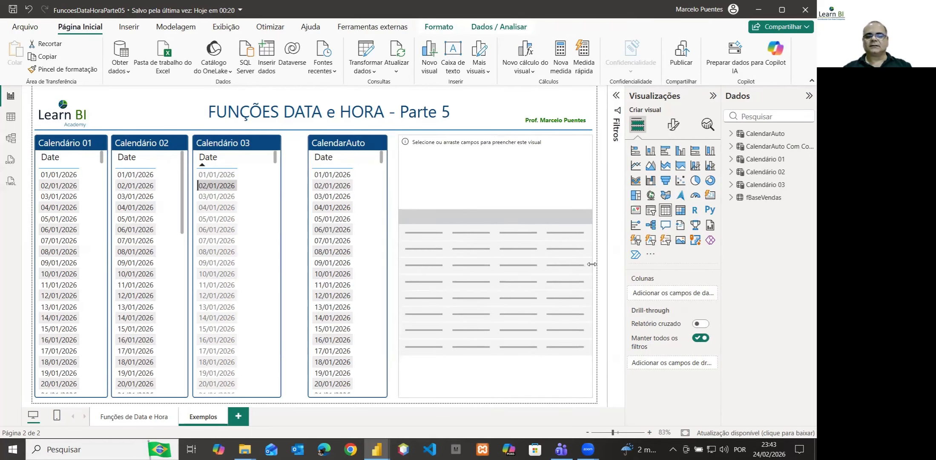
left_click_drag(586, 263, 509, 266)
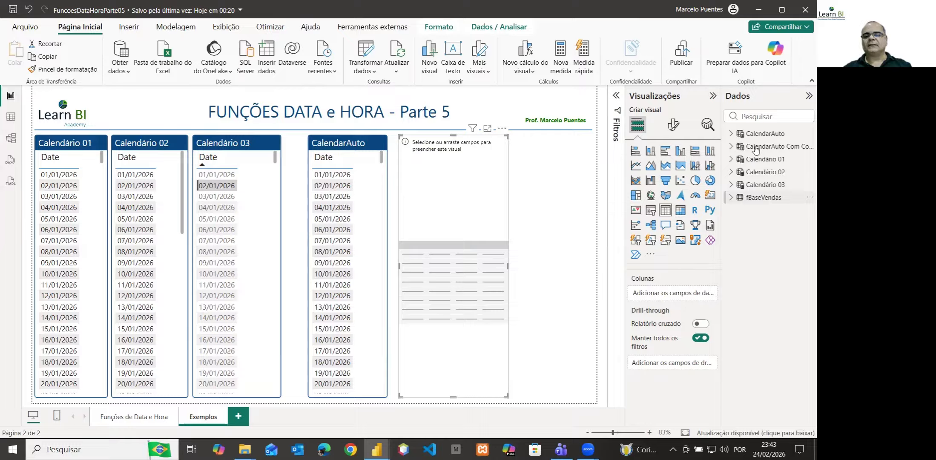
Add the Date column of CalendarAuto Com Colunas Extras to the new table as plain dates instead of a hierarchy, formatted as Short Date
left_click(731, 147)
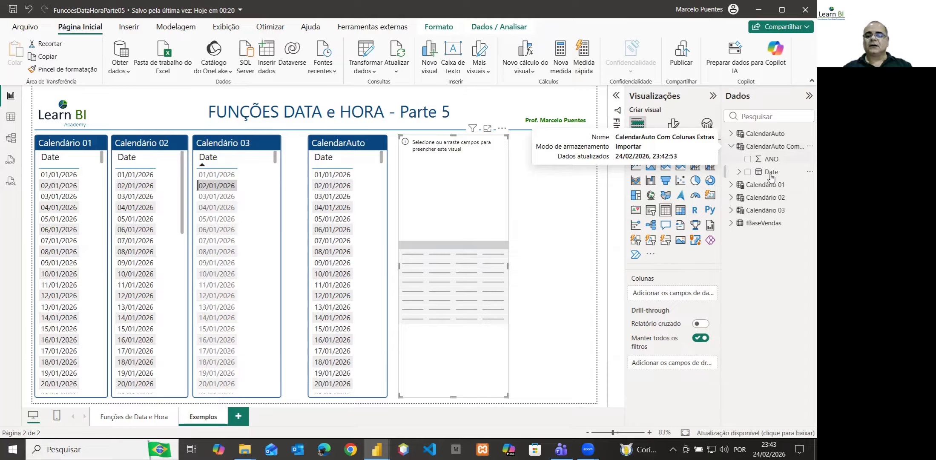
left_click_drag(771, 176, 683, 298)
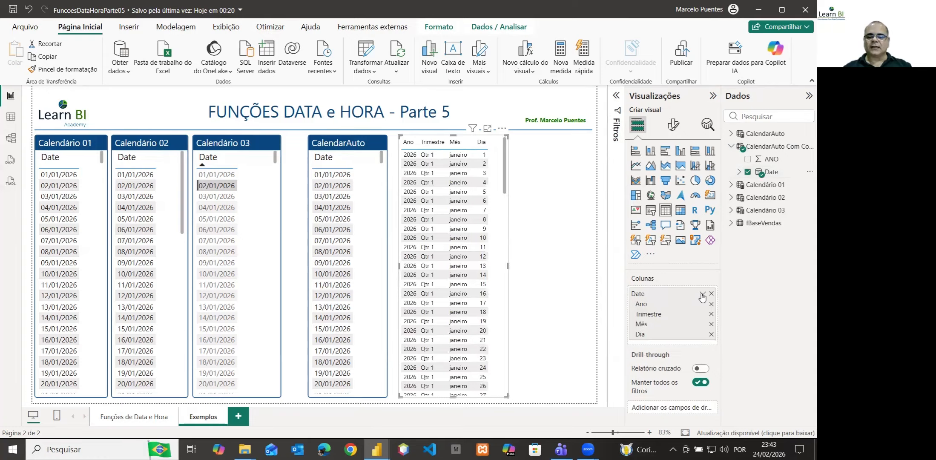
left_click(702, 295)
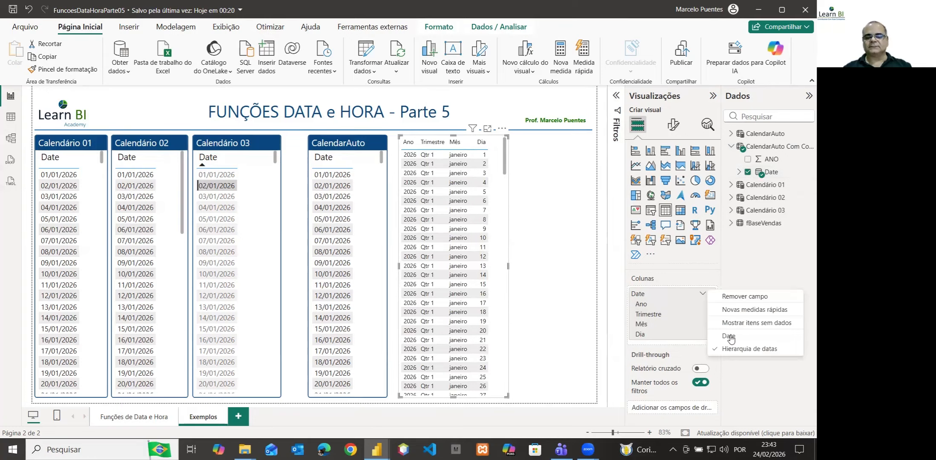
left_click(731, 338)
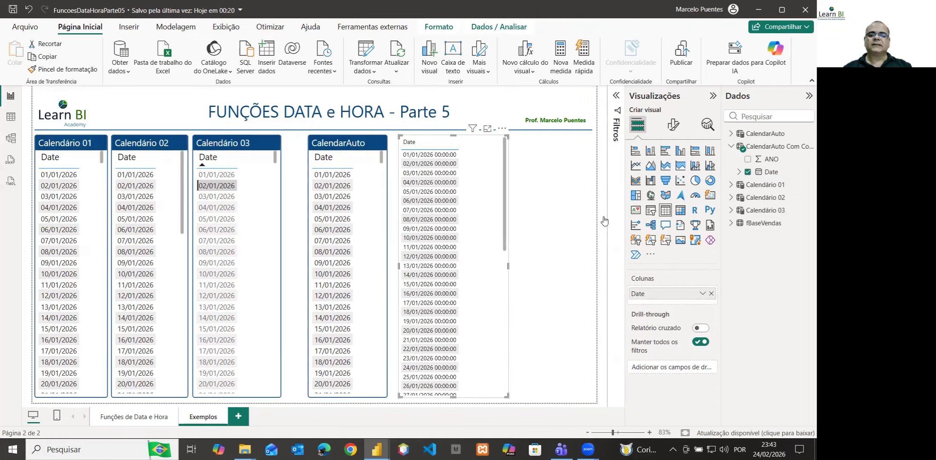
left_click(766, 172)
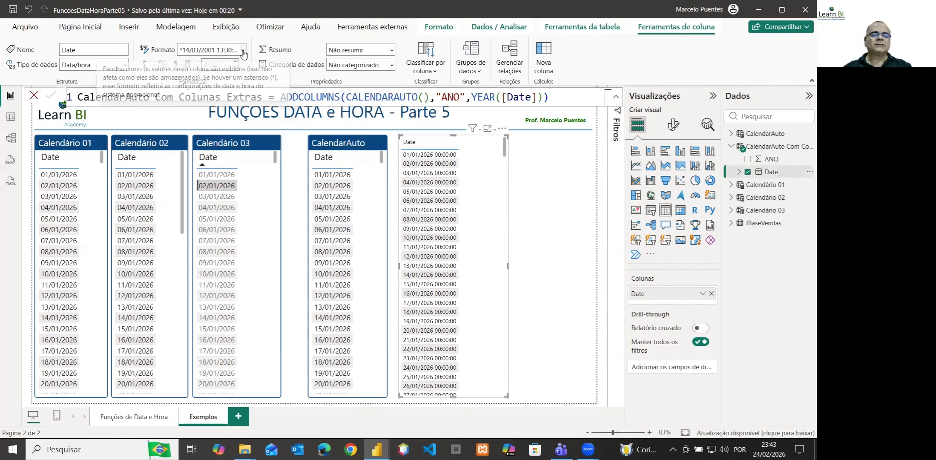
left_click(242, 50)
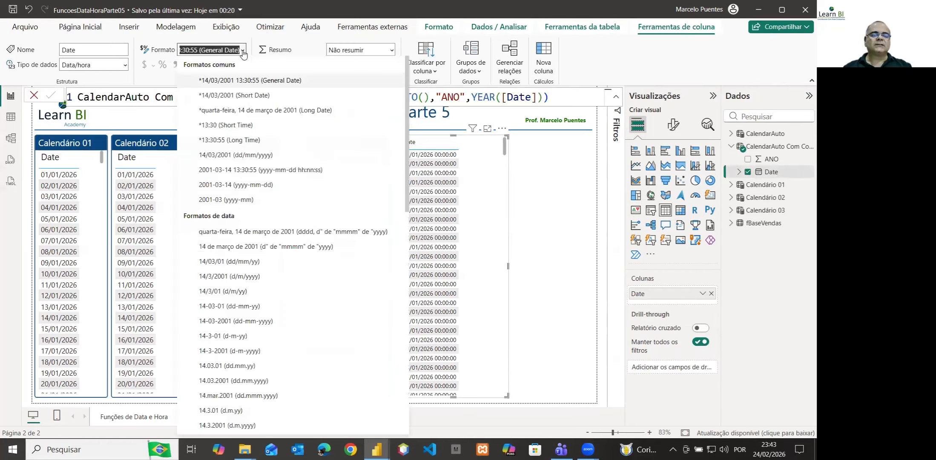
left_click(234, 96)
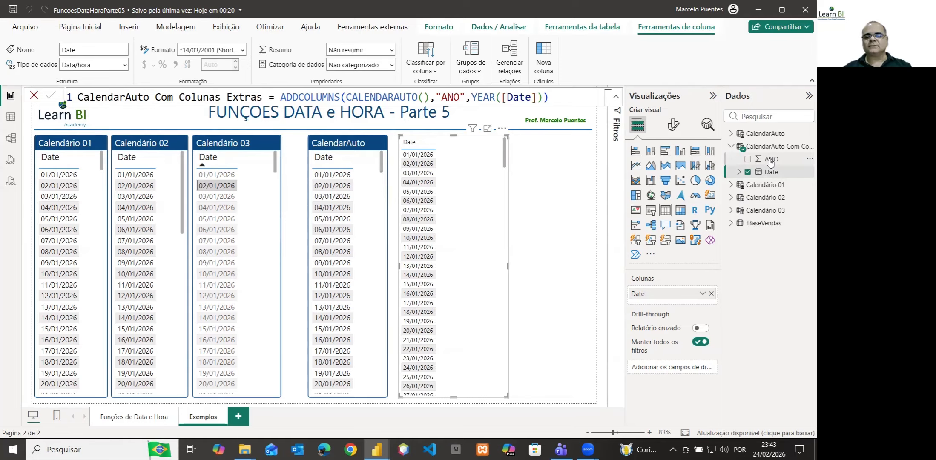
Add the ANO column to the new table visual after Date and set it to not summarize
left_click_drag(770, 161, 672, 301)
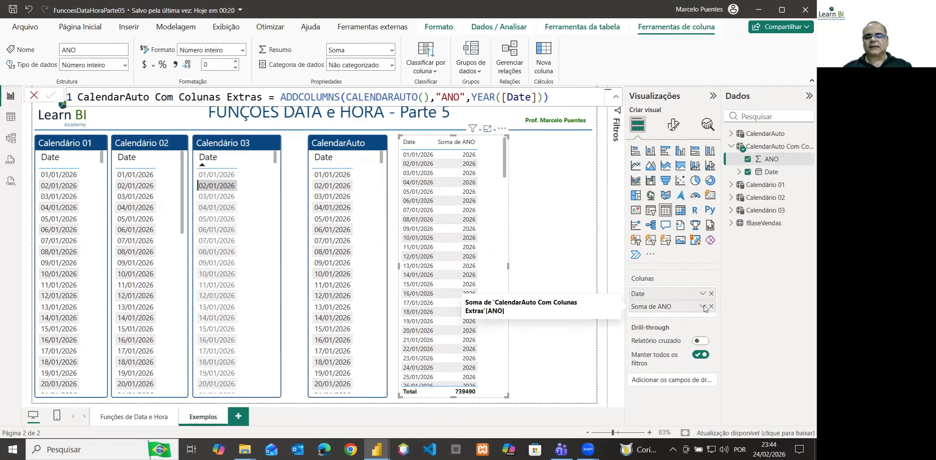
left_click(702, 306)
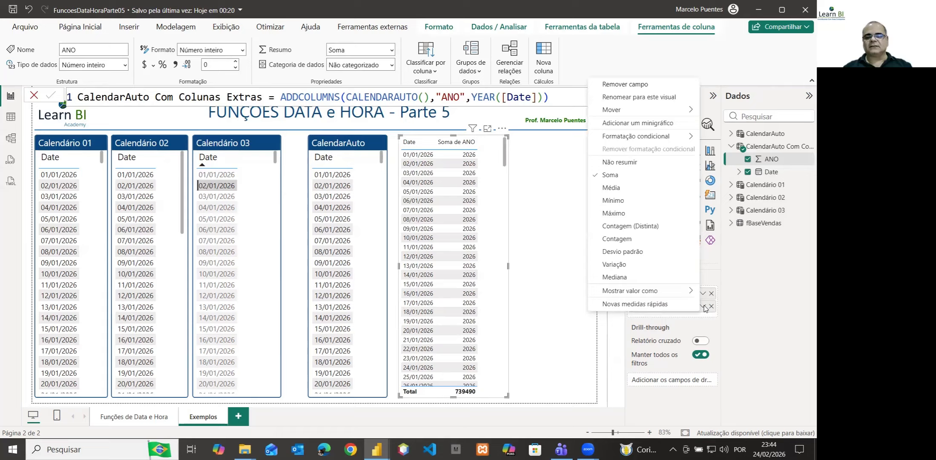
left_click(625, 165)
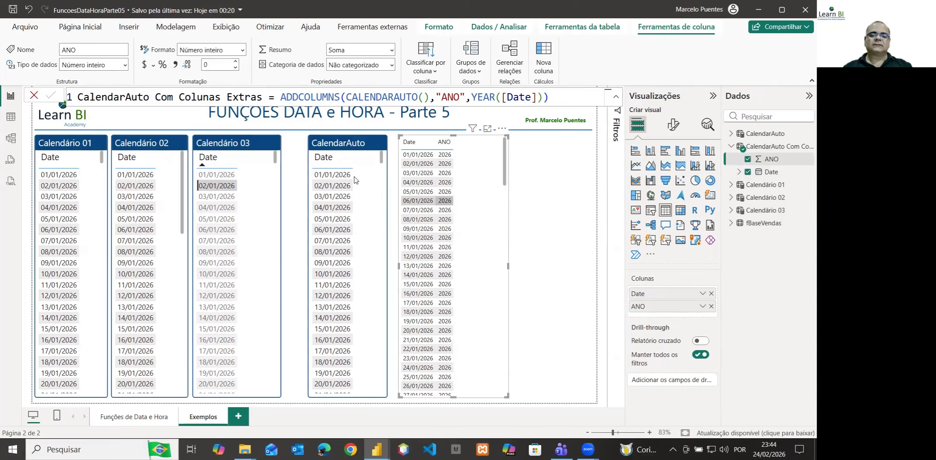
Copy the formatting of the CalendarAuto visual onto the new Date and ANO table with the format painter
left_click(369, 150)
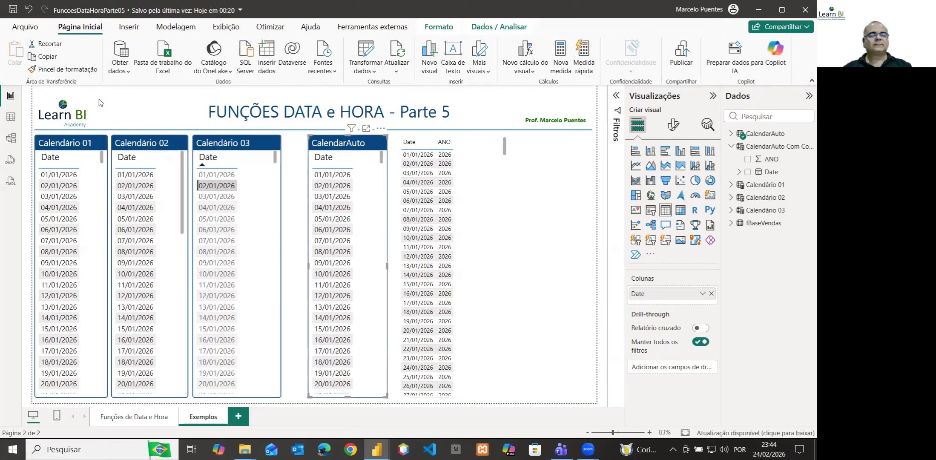
left_click(76, 71)
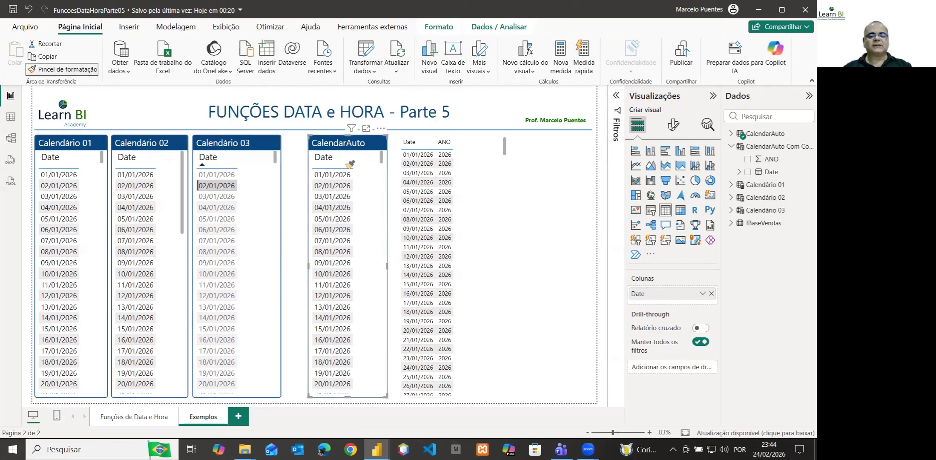
left_click(472, 198)
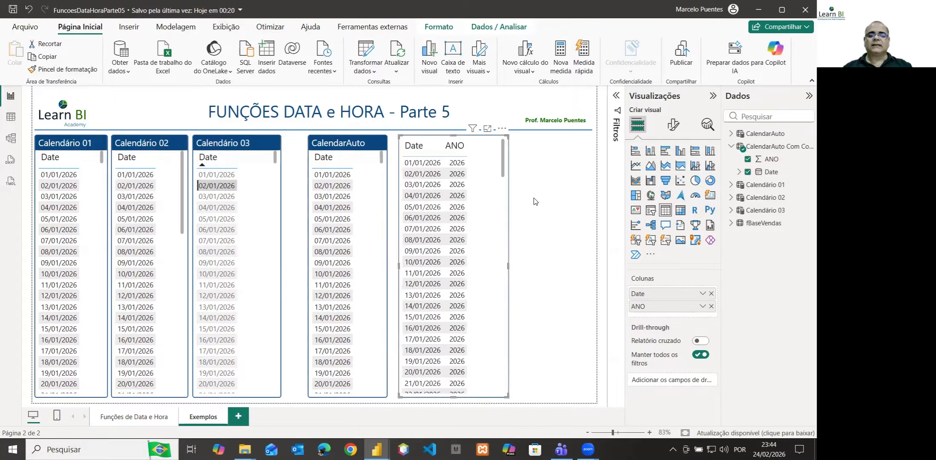
Title the new table visual "CalendarAuto com Colunas Extras" and widen it so the title fits on one line
left_click(672, 127)
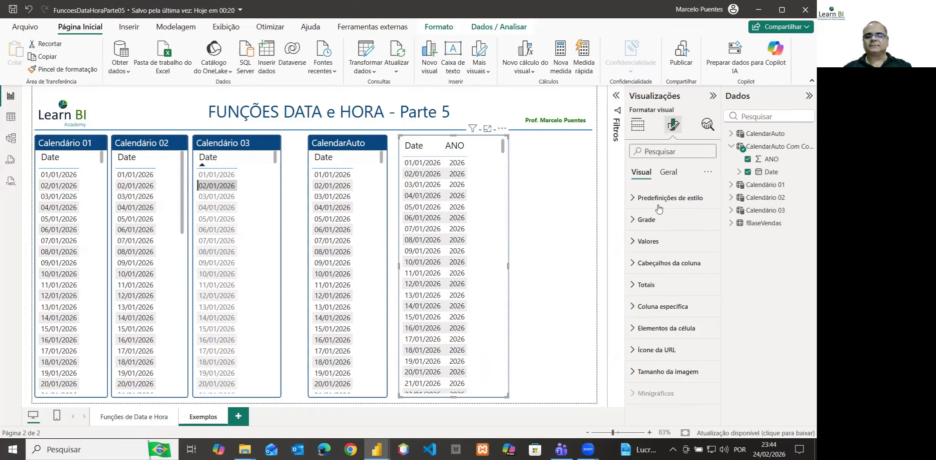
left_click(668, 172)
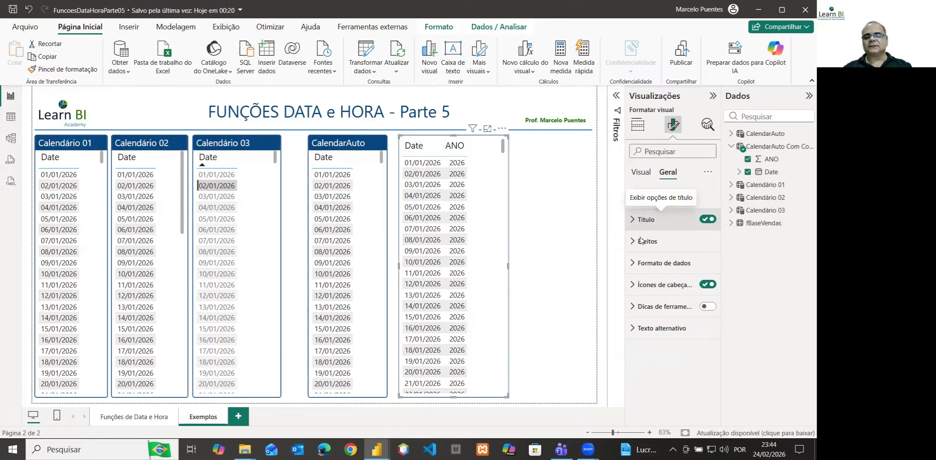
left_click(638, 221)
left_click(647, 273)
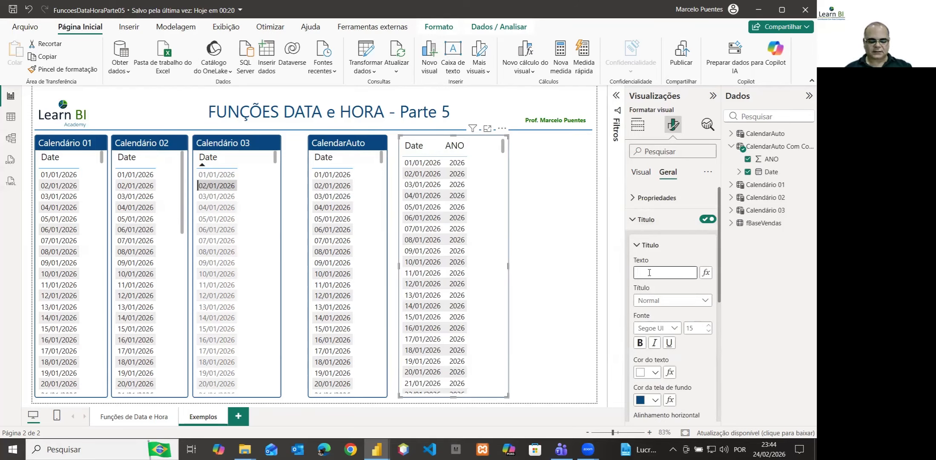
type("Ca")
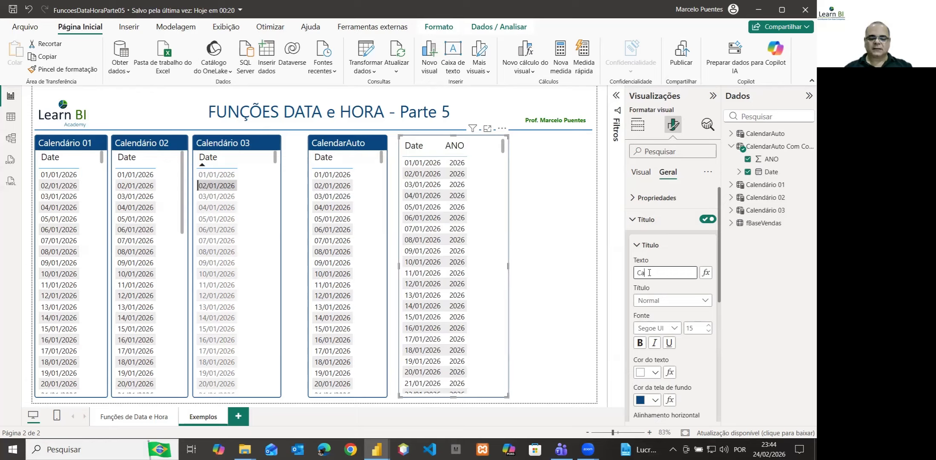
type("lend")
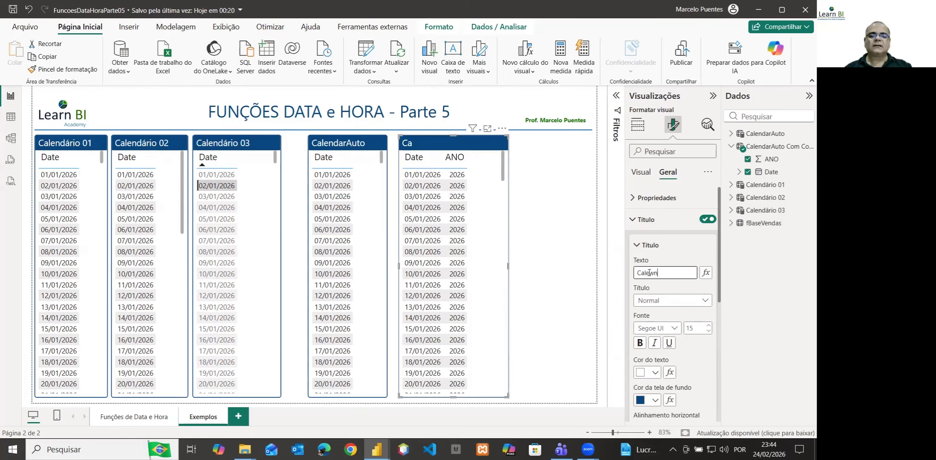
key("BackSpace")
key("BackSpace")
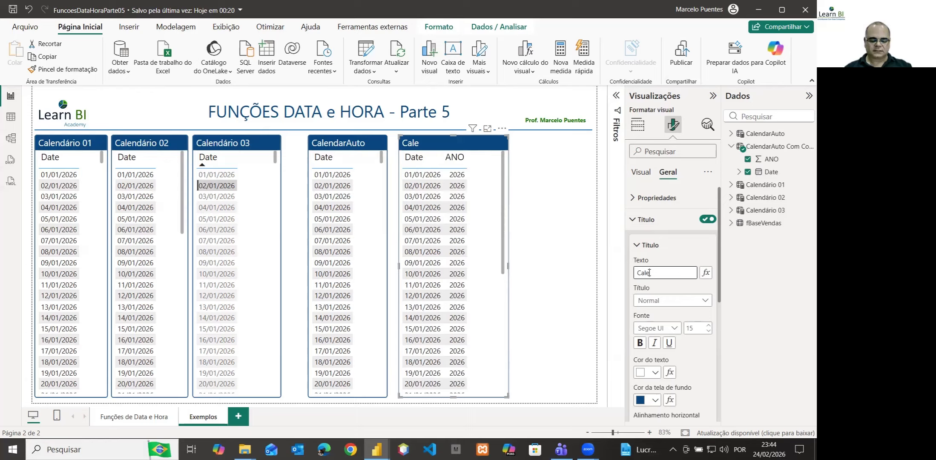
type("ndar")
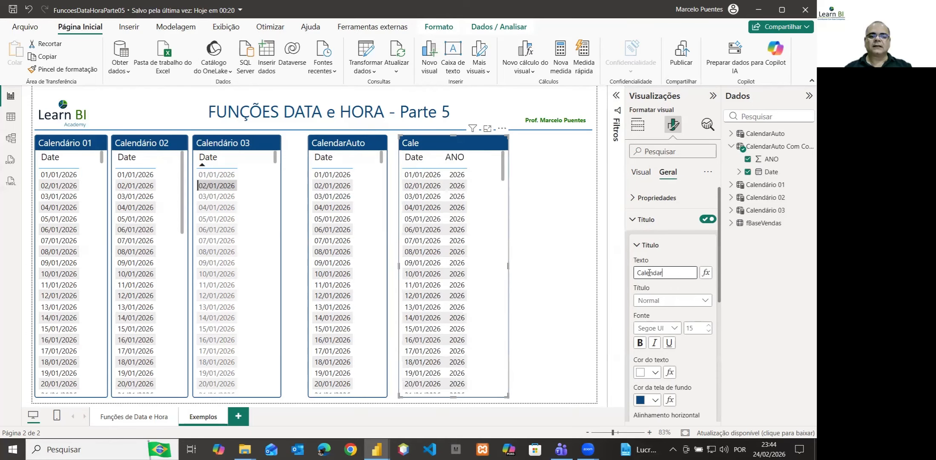
type("Auto")
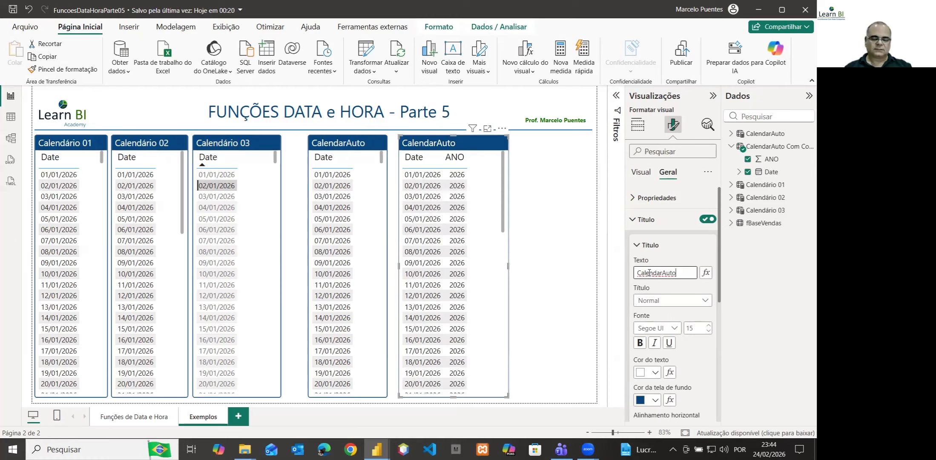
type(" com ")
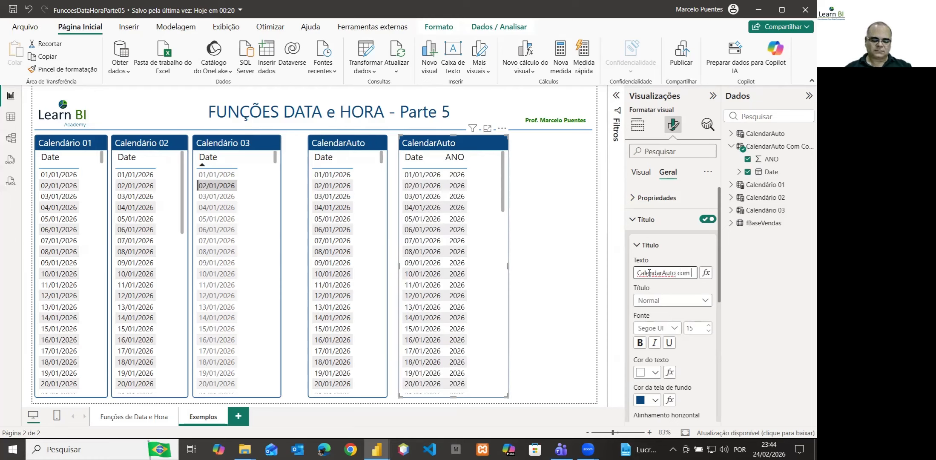
type("Colun")
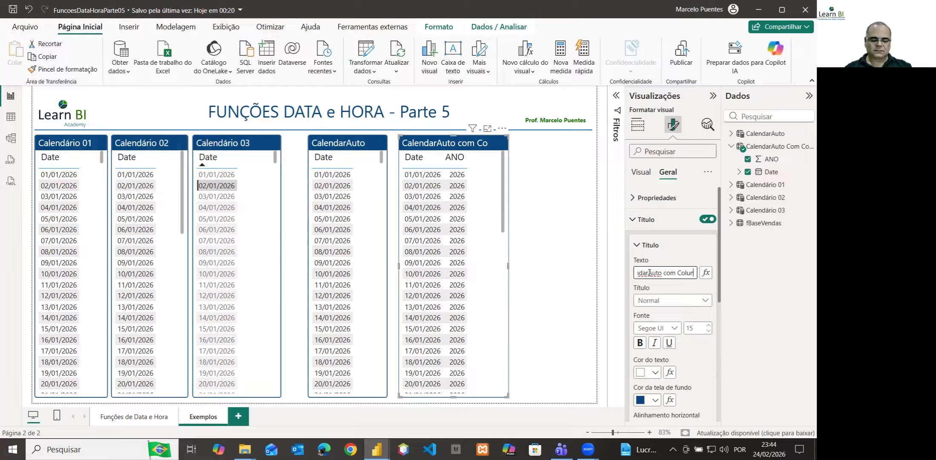
type("as Extras")
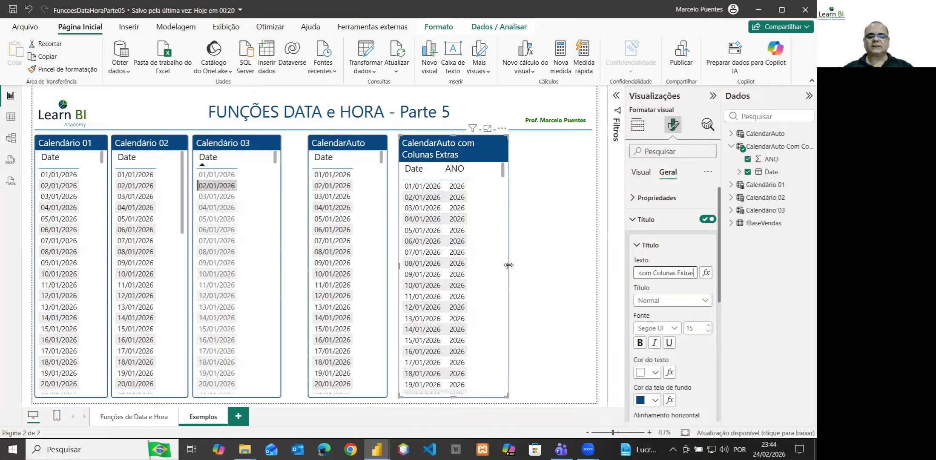
left_click_drag(508, 265, 566, 261)
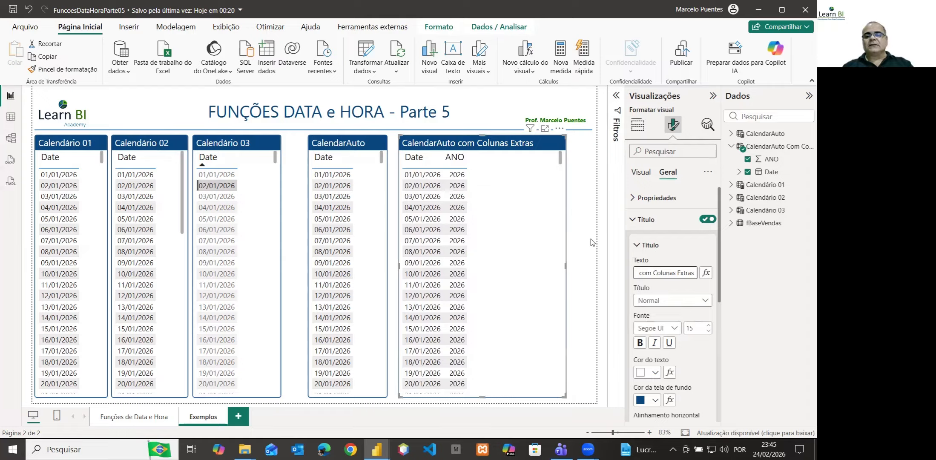
left_click(633, 219)
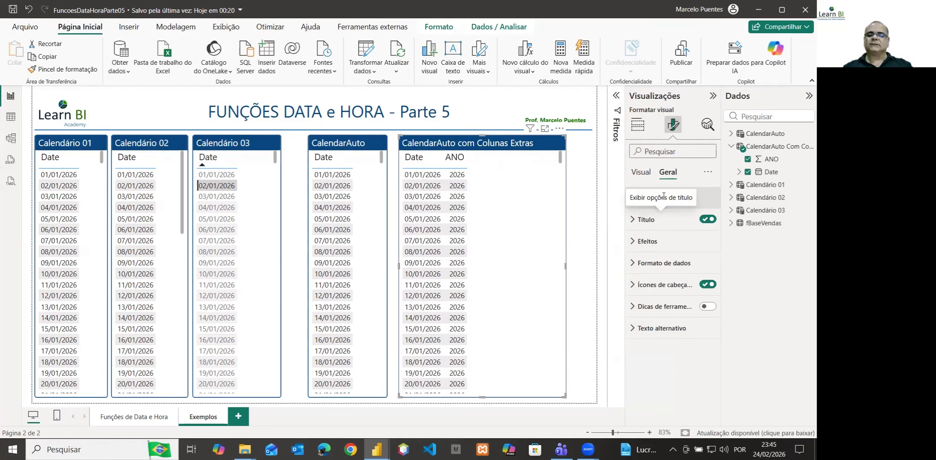
Split the CalendarAuto Com Colunas Extras formula across lines, leaving an empty line after the ANO column and the closing parenthesis alone below
left_click(766, 150)
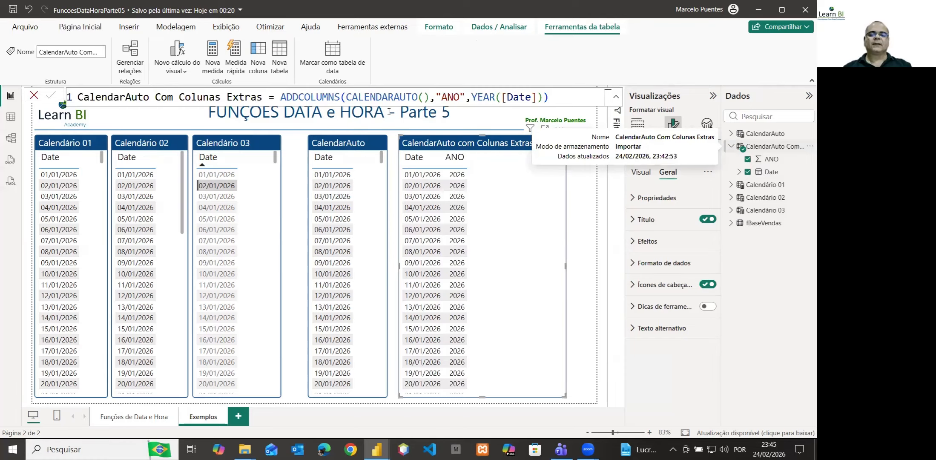
left_click(436, 97)
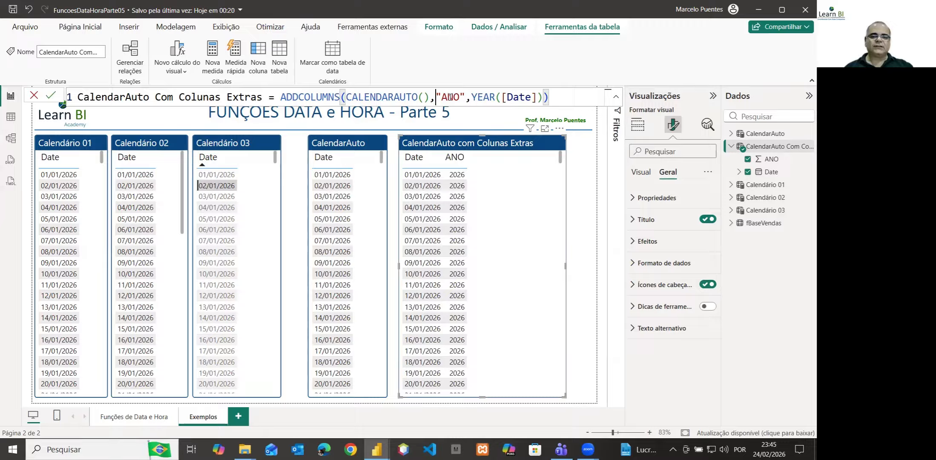
key("shift+Return")
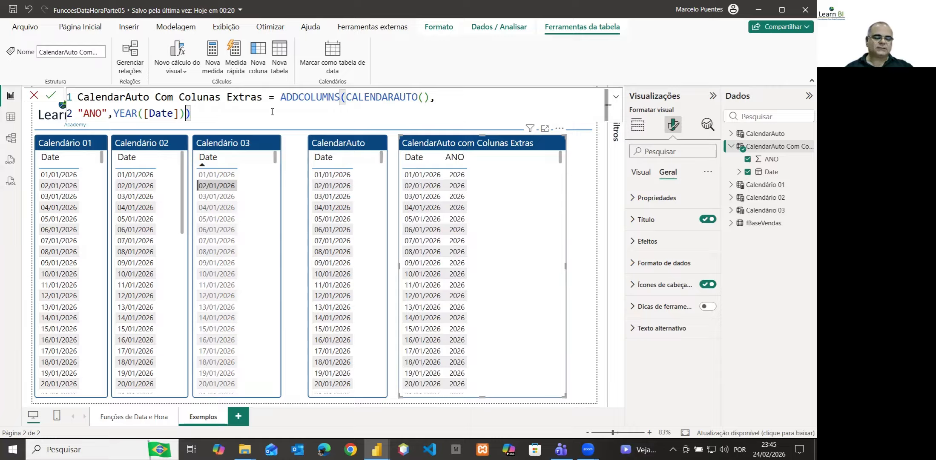
key("shift+Return")
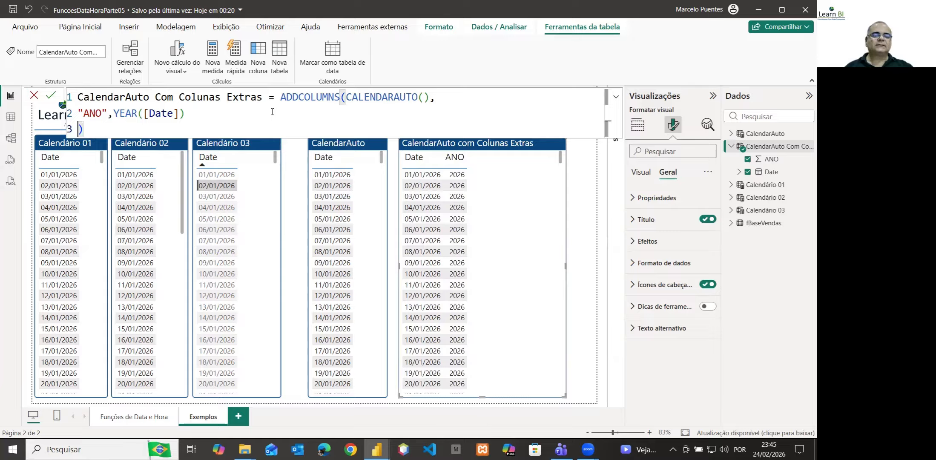
key("shift+Return")
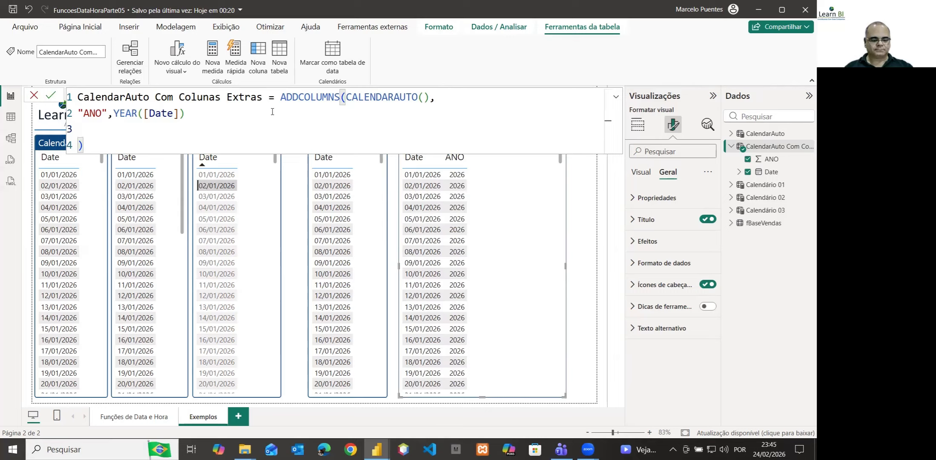
Enter "AnoMes" followed by a comma as the second extra column name on the empty formula line
type("An")
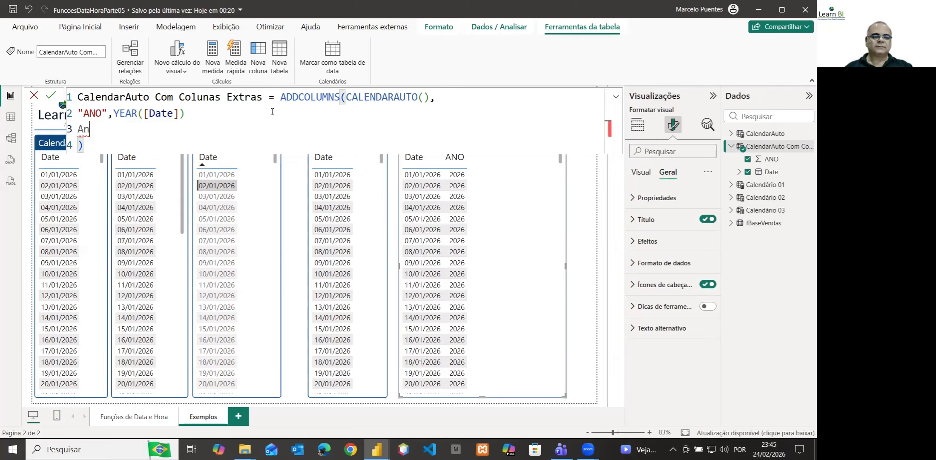
type("o")
key("BackSpace")
key("BackSpace")
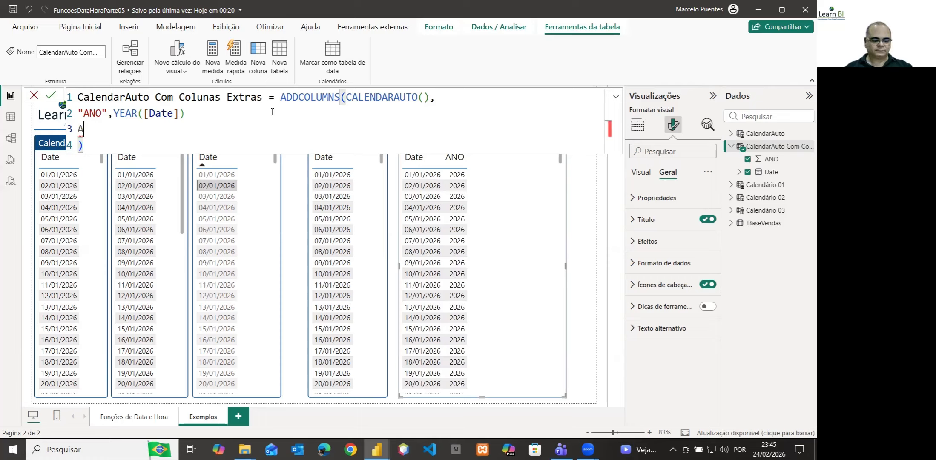
key("BackSpace")
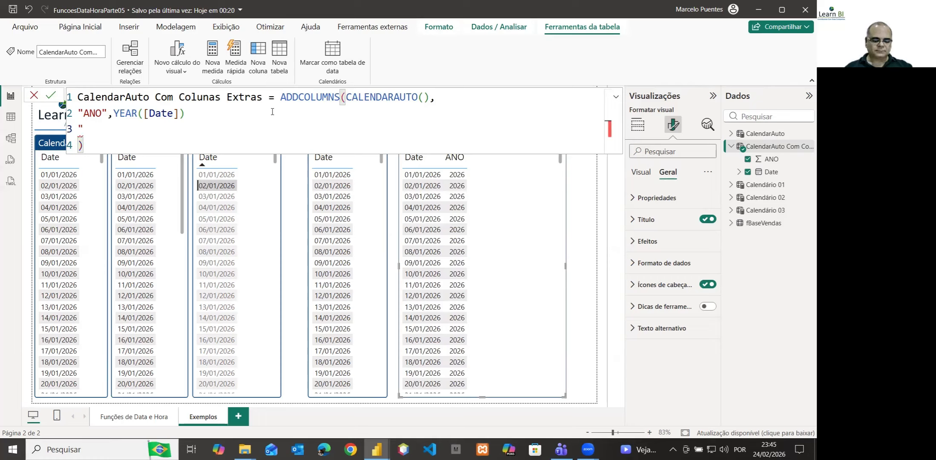
type("\"Ano")
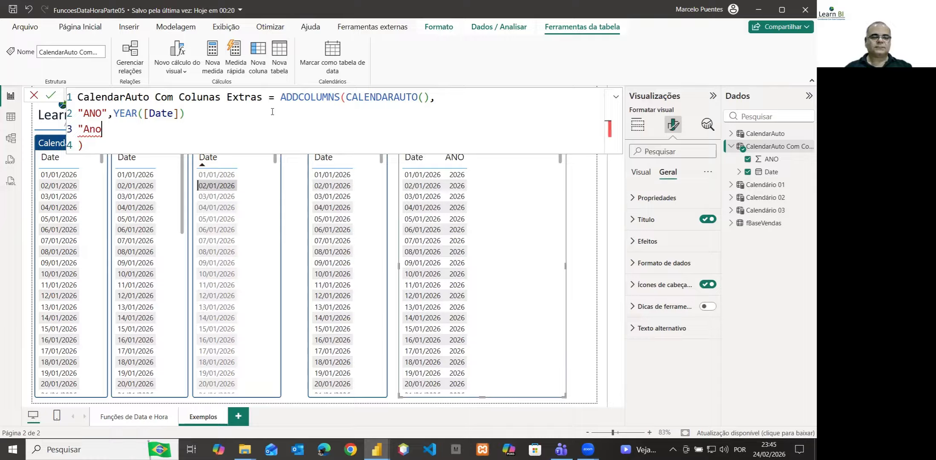
type("Mes\"")
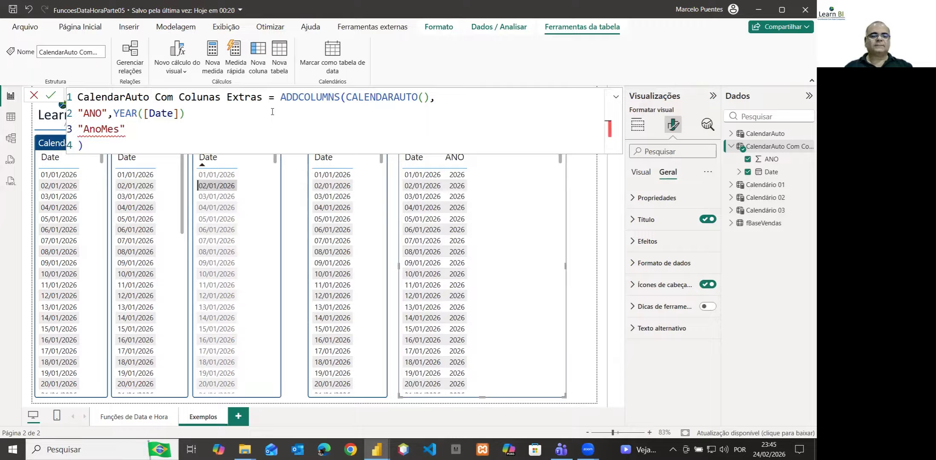
type(",")
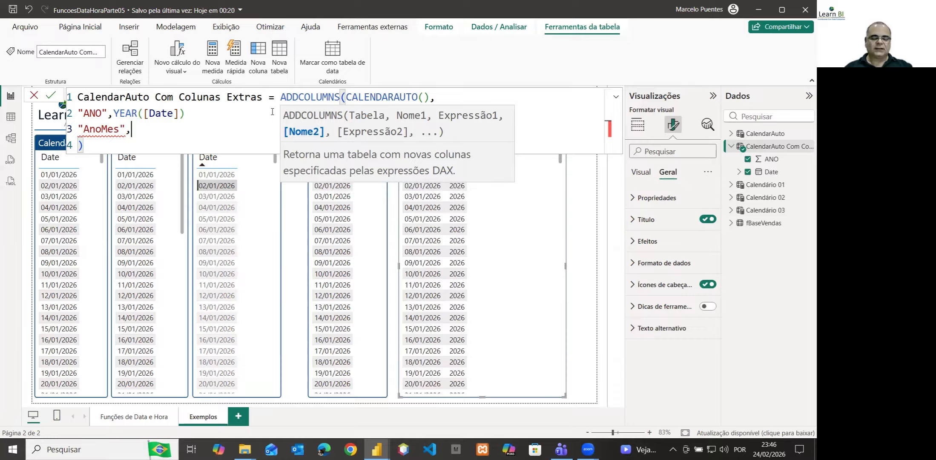
Add the missing comma after YEAR([Date]) on the ANO line and begin the AnoMes expression with the CONCATENATE function
type("con")
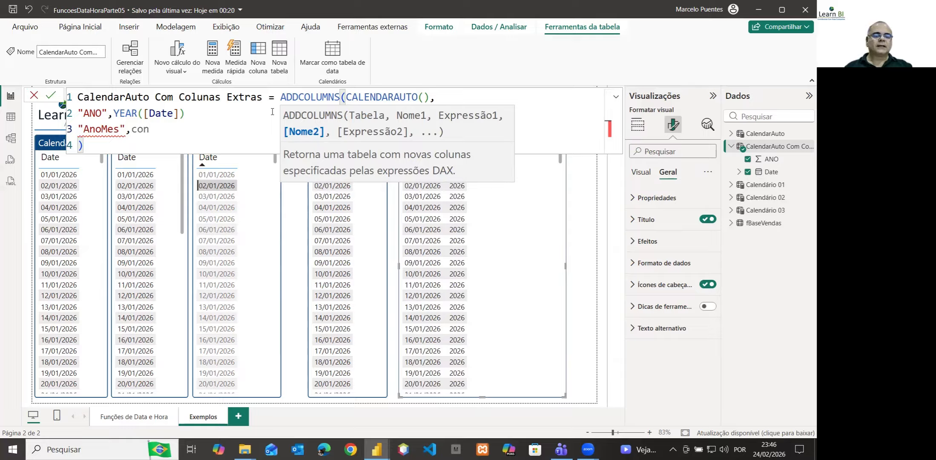
type("ca")
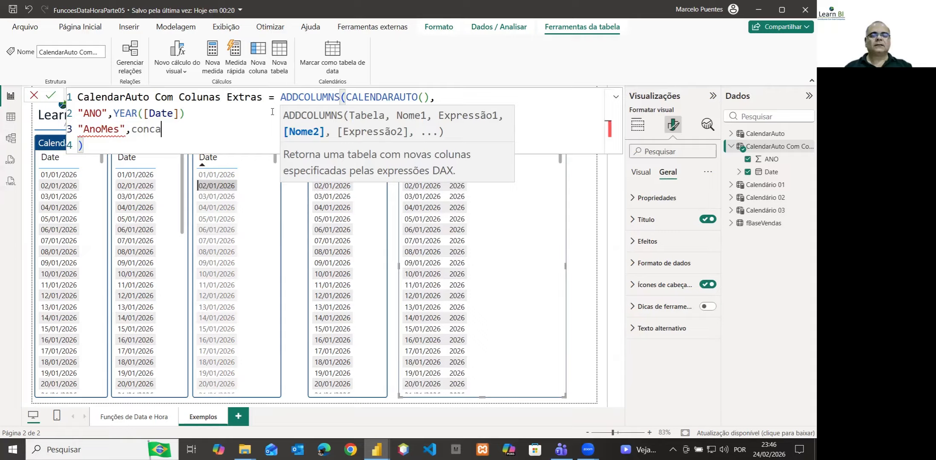
key("BackSpace")
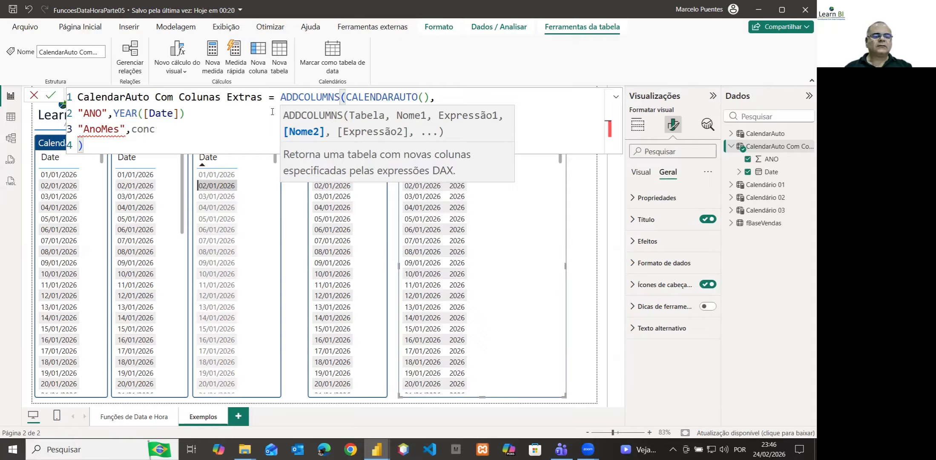
left_click(195, 116)
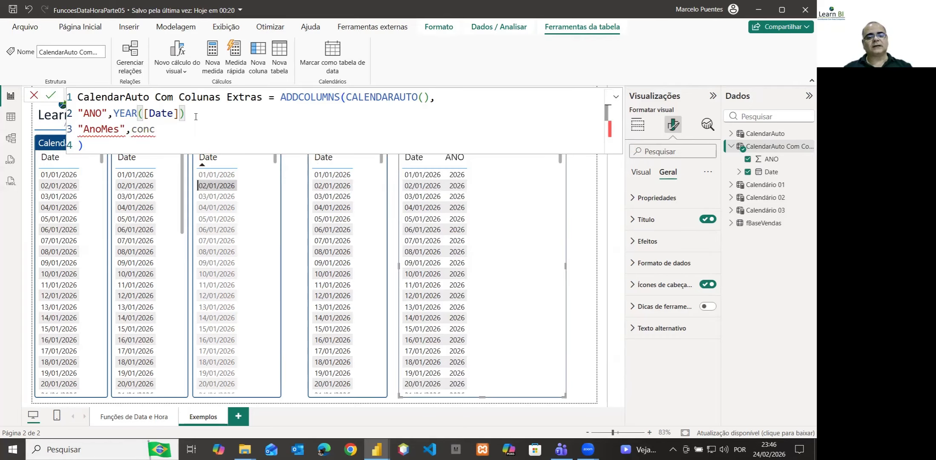
type(",")
double_click(141, 130)
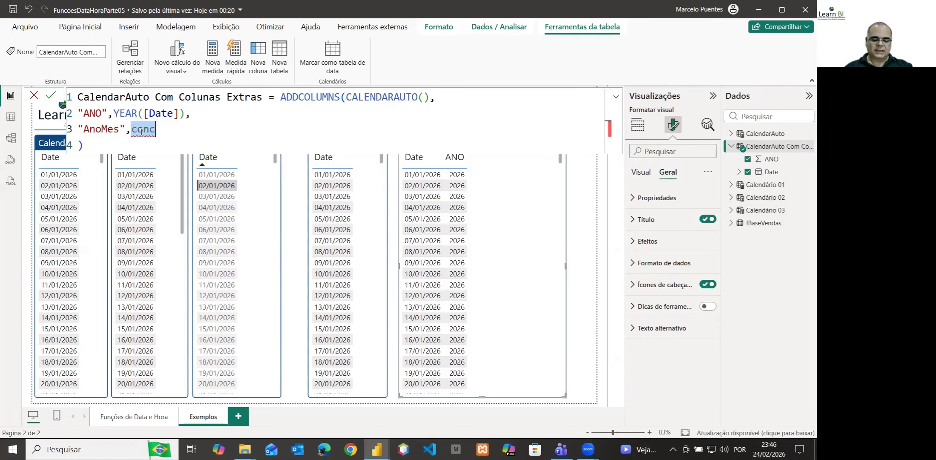
type("con")
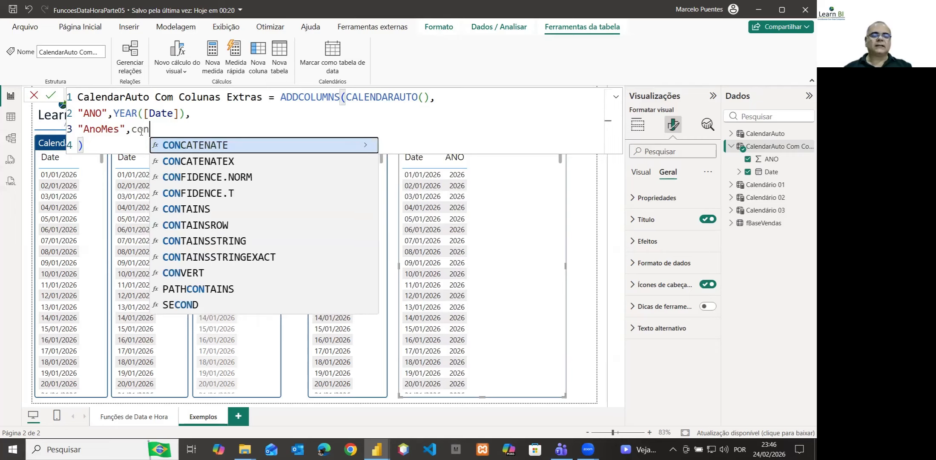
left_click(181, 145)
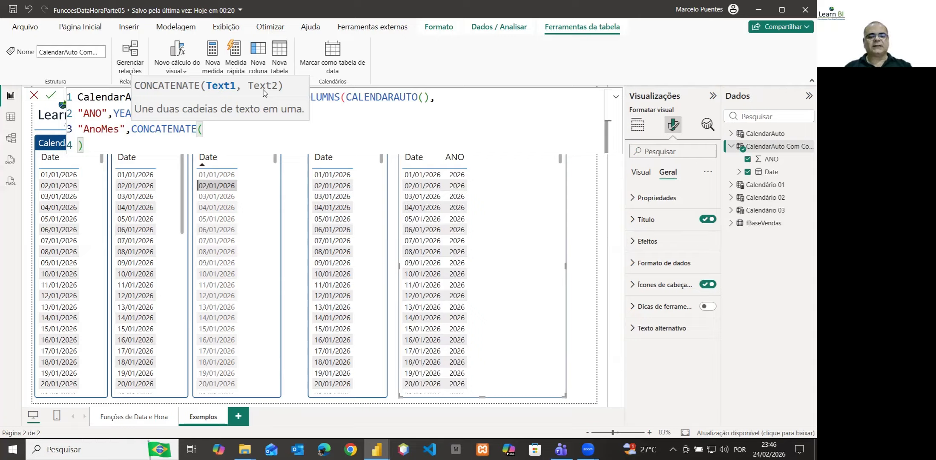
Enter YEAR([Date] followed by a comma as the first part of the CONCATENATE expression
type("y")
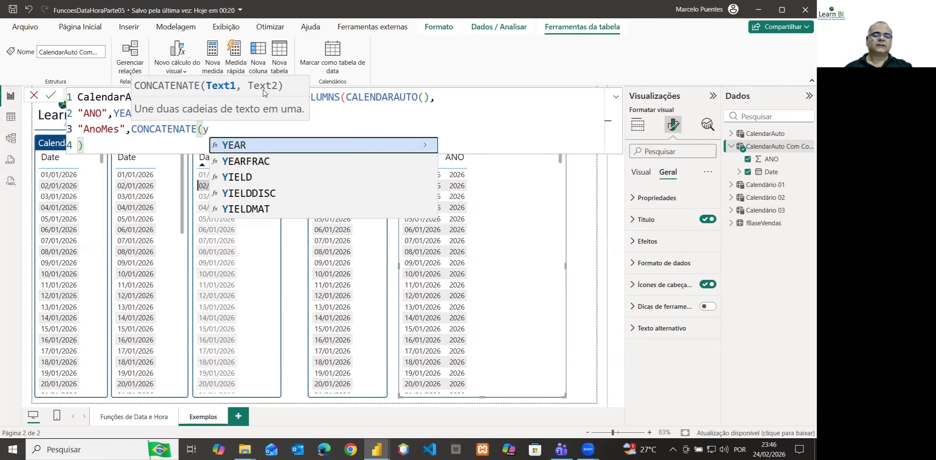
key("Tab")
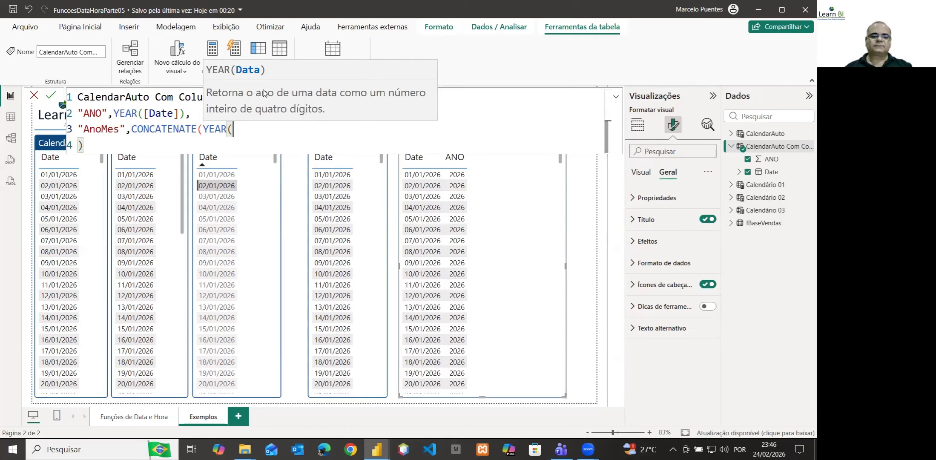
type("[")
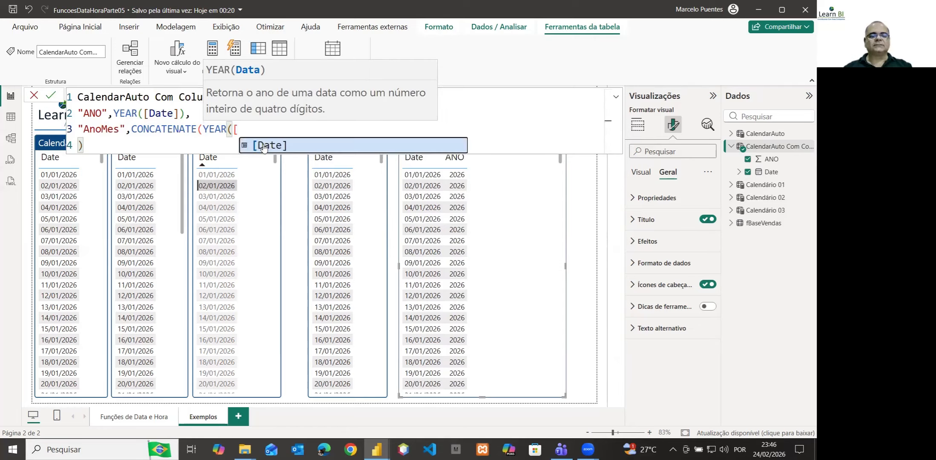
key("Tab")
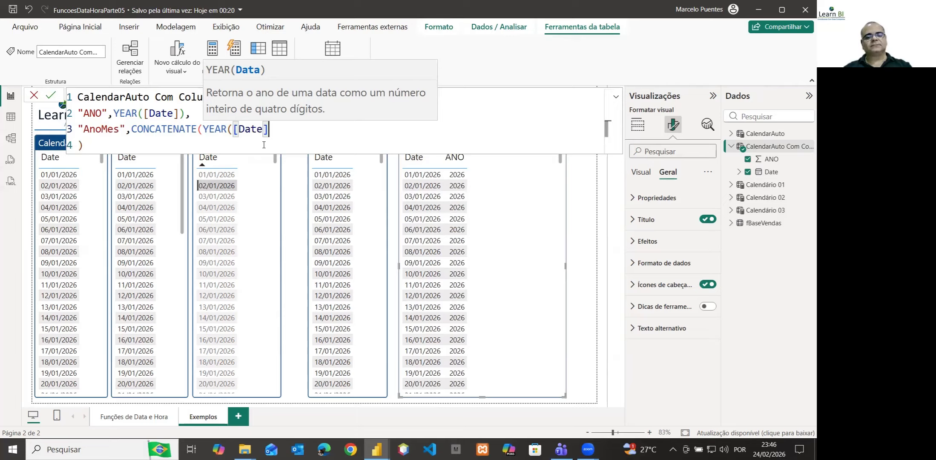
type(",")
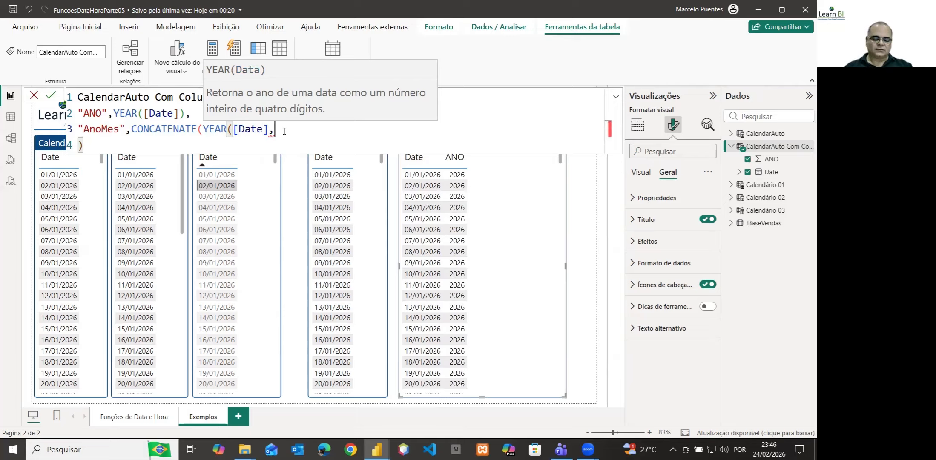
type("mon")
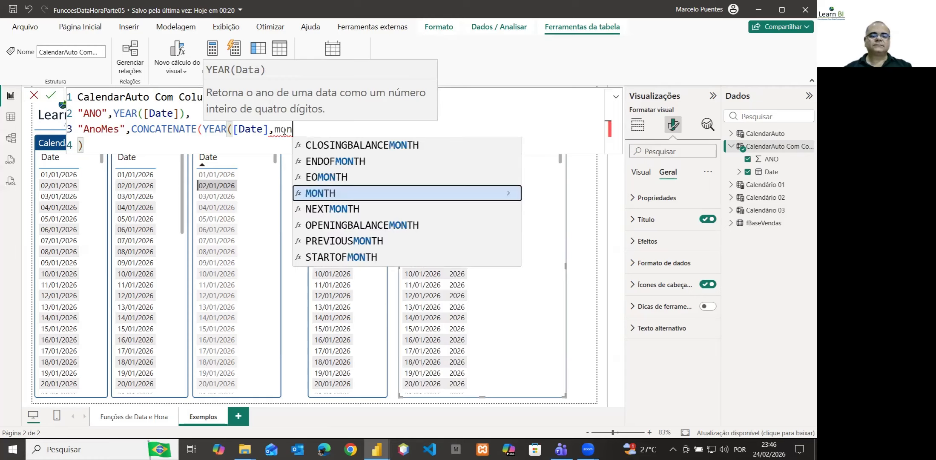
Add MONTH([Date]) after the year in the CONCATENATE expression, followed by another closing parenthesis
left_click(329, 195)
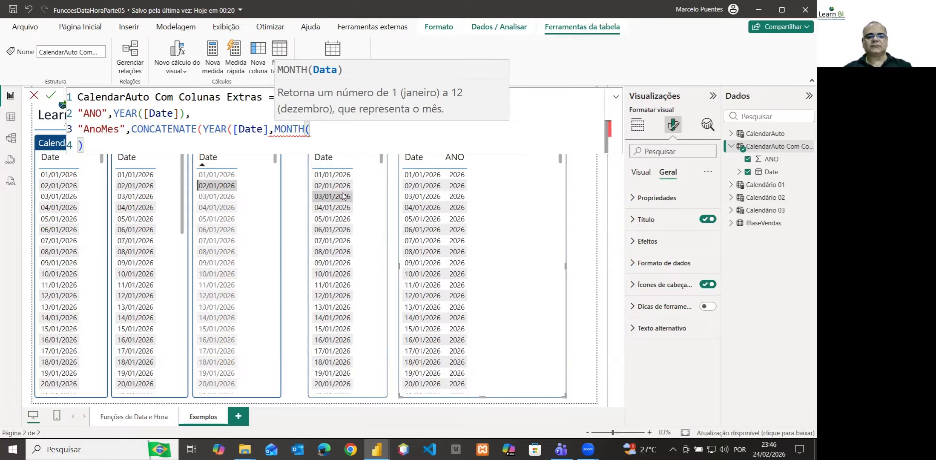
type("[")
left_click(357, 145)
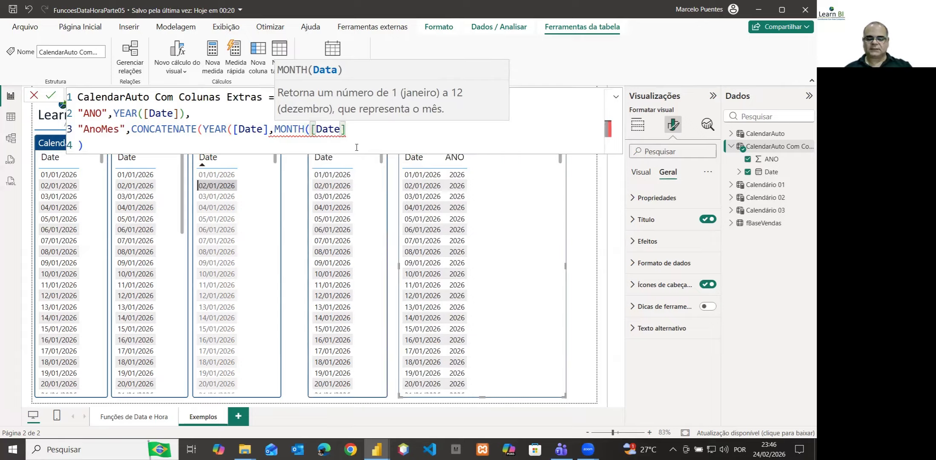
type(")")
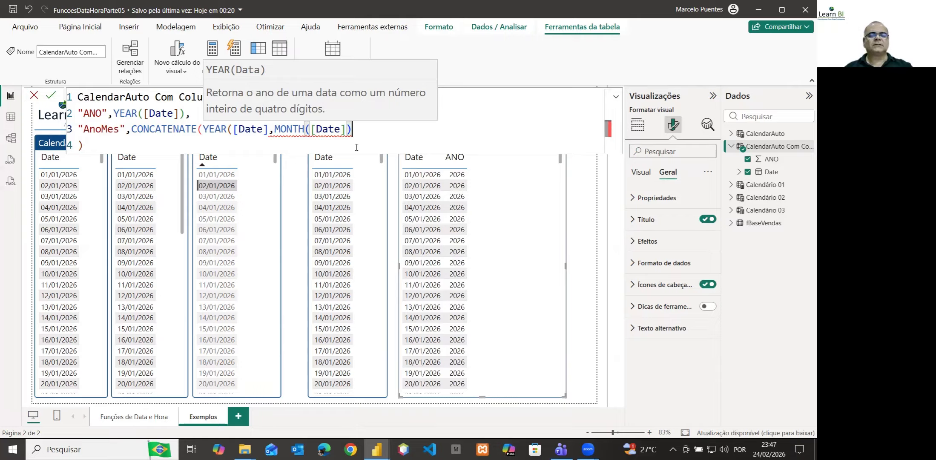
type(")")
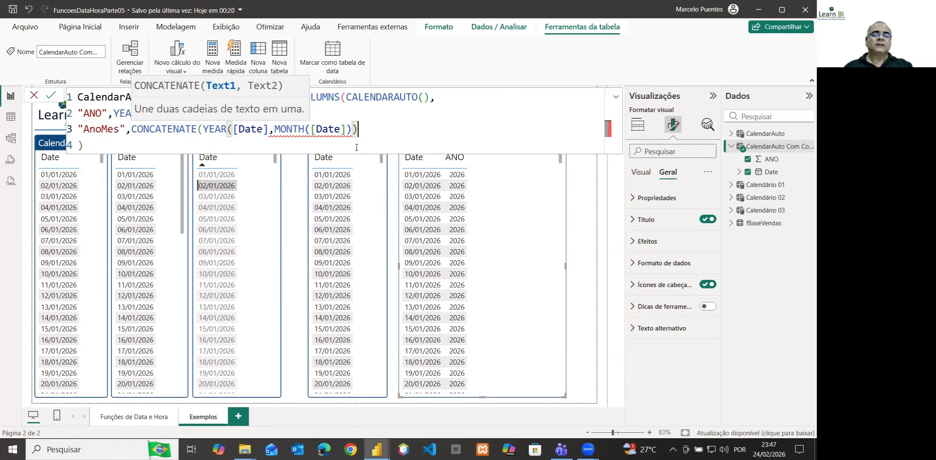
Insert the FORMAT function with its opening parenthesis directly before MONTH([Date]) in the AnoMes expression
key("Left")
key("Left")
key("Left")
key("Left")
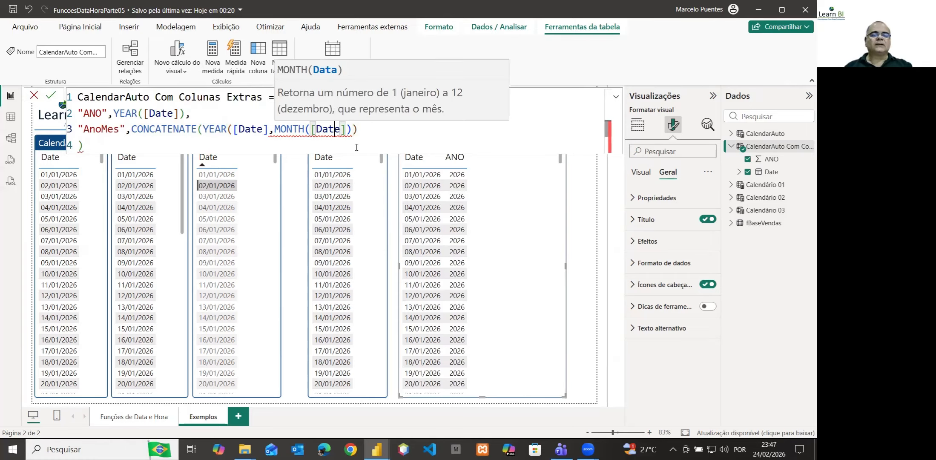
key("Left")
key("Left")
key("Left")
key("Left")
key("Left")
key("Left")
key("Left")
key("Left")
key("Left")
key("Left")
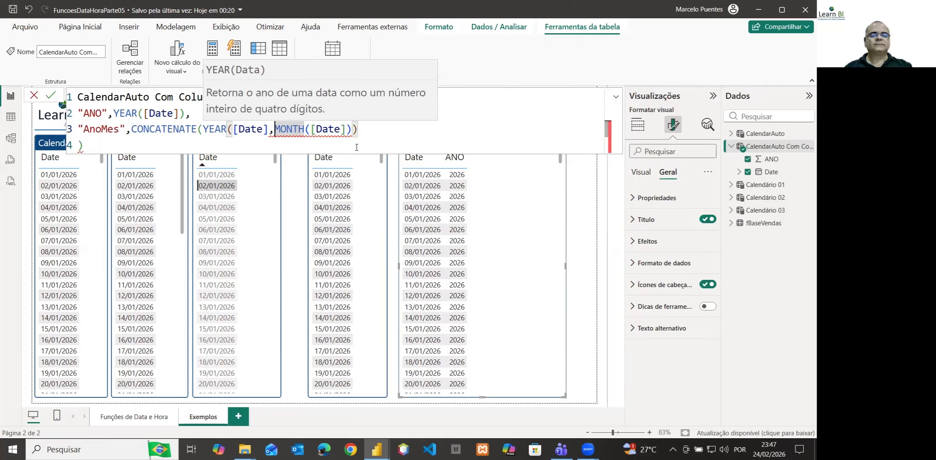
key("Right")
key("Right")
key("Right")
key("Right")
key("Right")
key("Right")
key("Right")
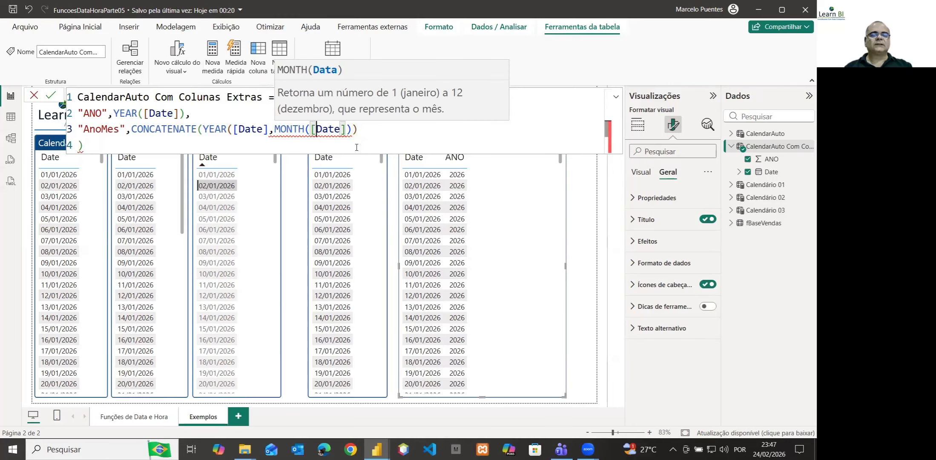
key("Right")
key("Right")
key("Right")
key("Right")
key("Right")
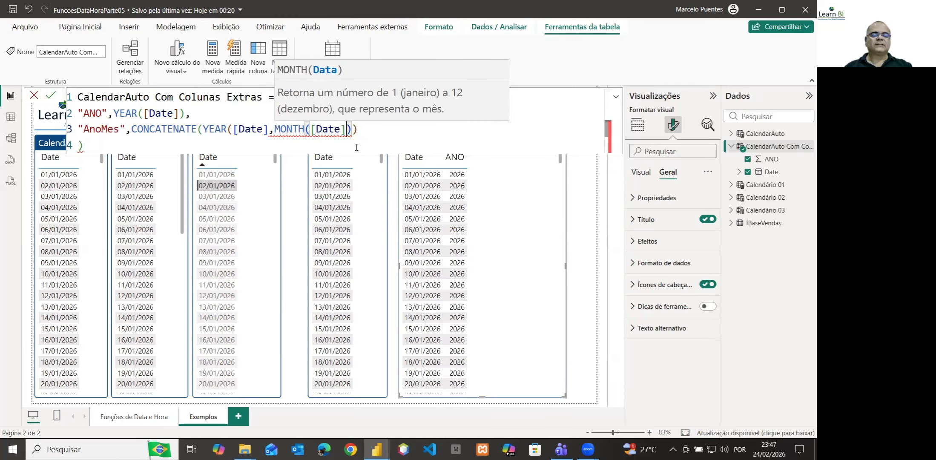
key("Left")
key("Left")
key("Left")
key("Left")
key("Left")
key("Left")
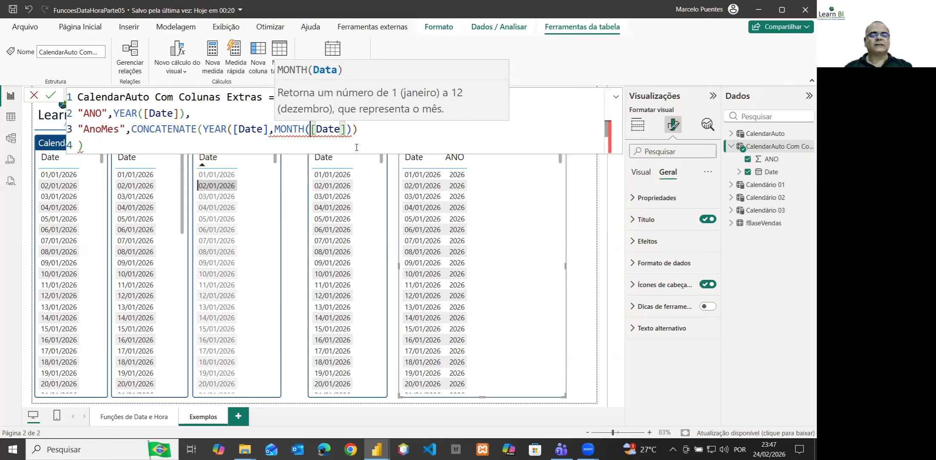
key("Left")
key("Left")
key("Left")
key("Left")
key("Left")
key("Left")
type("FOR")
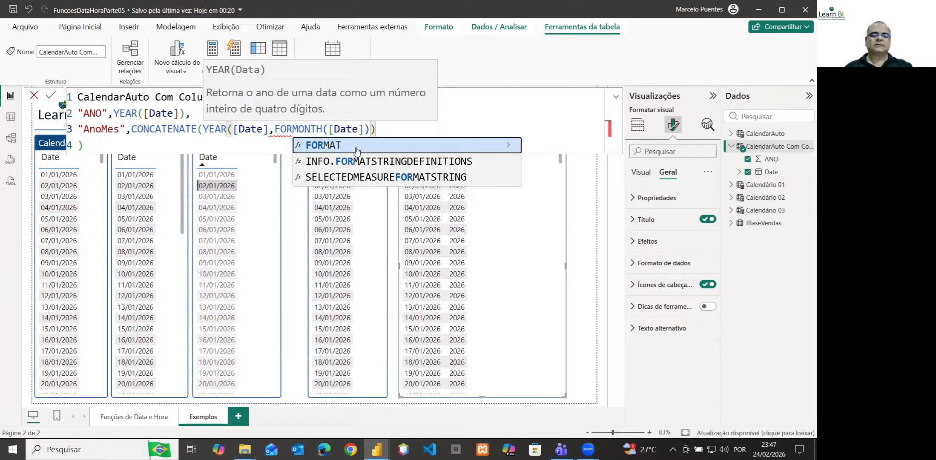
left_click(357, 146)
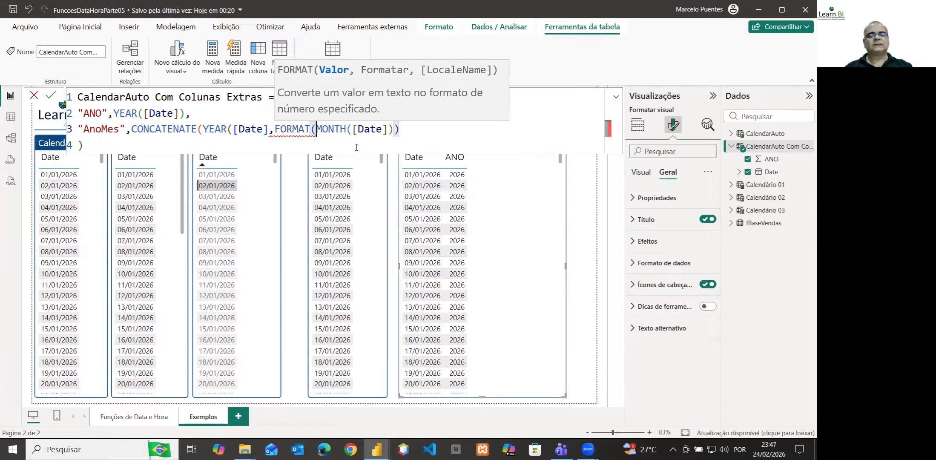
Add "00" as the format argument after MONTH([Date]) inside the FORMAT function
key("Right")
key("shift+Right")
key("shift+Right")
key("shift+Right")
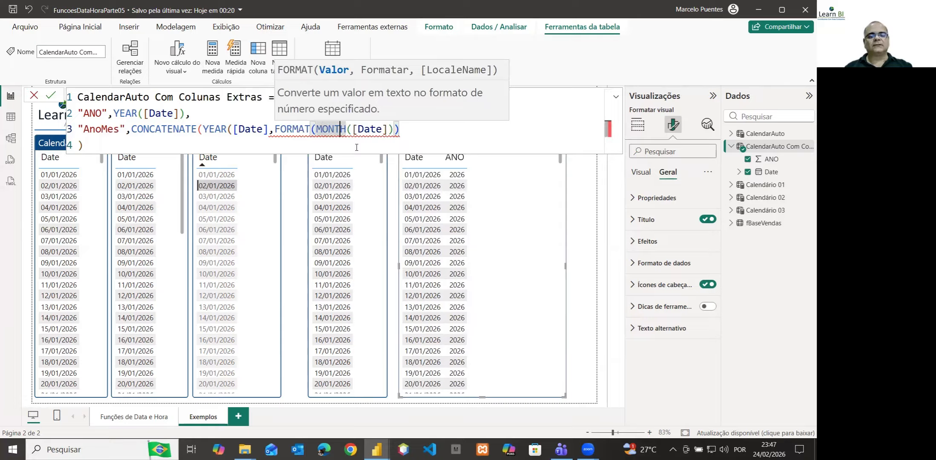
key("Right")
key("Right")
key("Right")
key("Right")
key("Right")
key("Right")
key("Right")
key("Right")
key("Right")
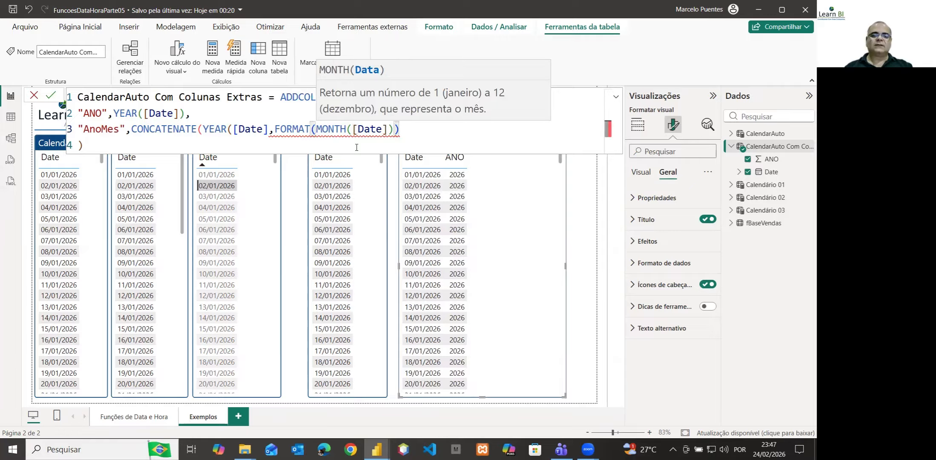
type(",\"")
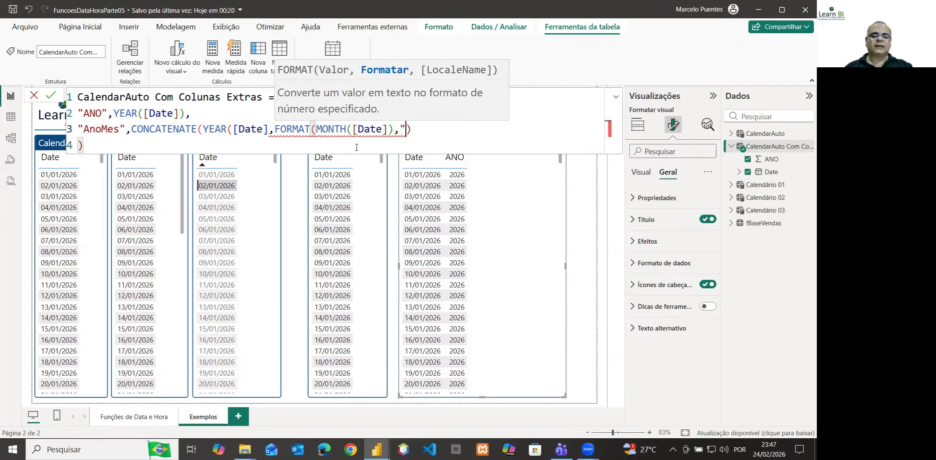
type("00")
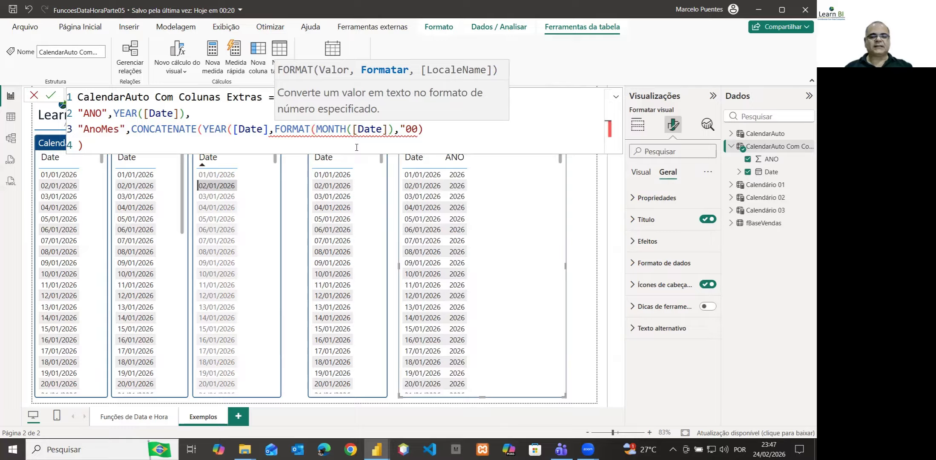
type("\"")
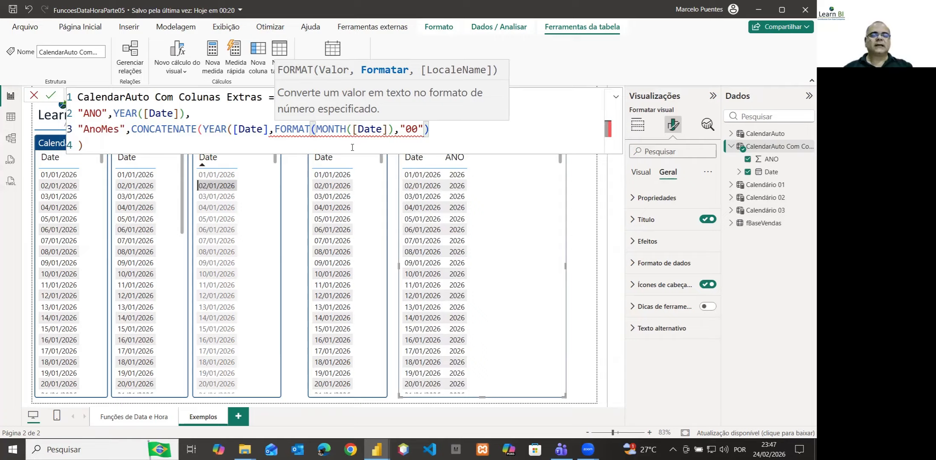
Add the missing closing parentheses after YEAR([Date] and at the end of the CONCATENATE expression, and commit the table formula
left_click(269, 128)
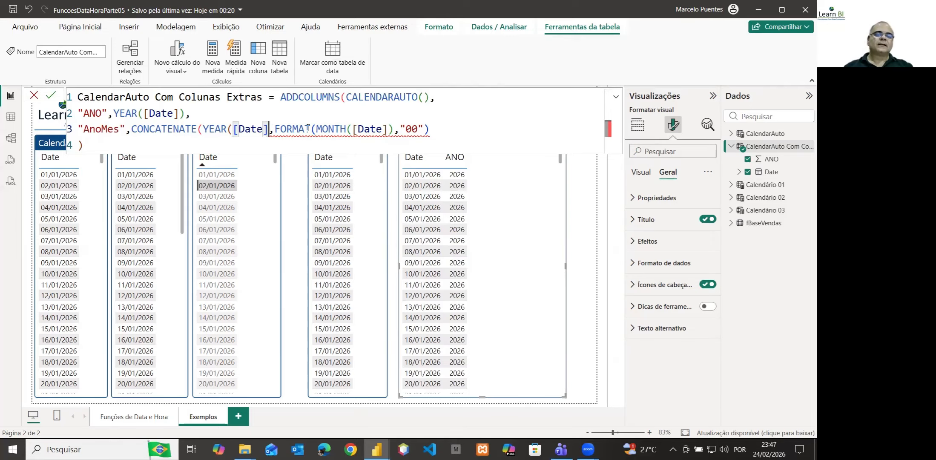
mouse_move(308, 128)
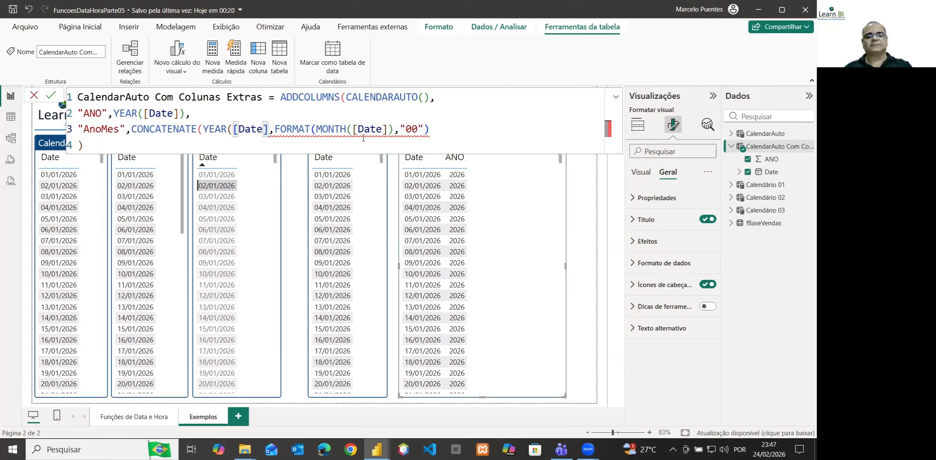
type(")")
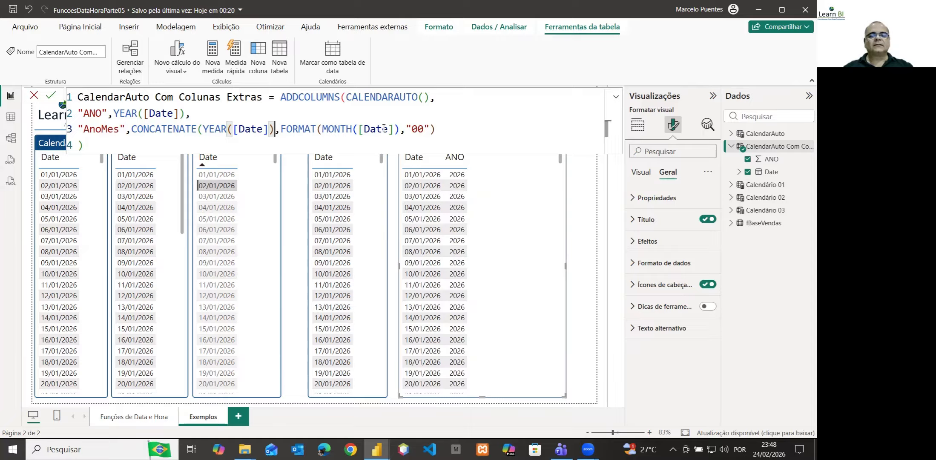
left_click(445, 129)
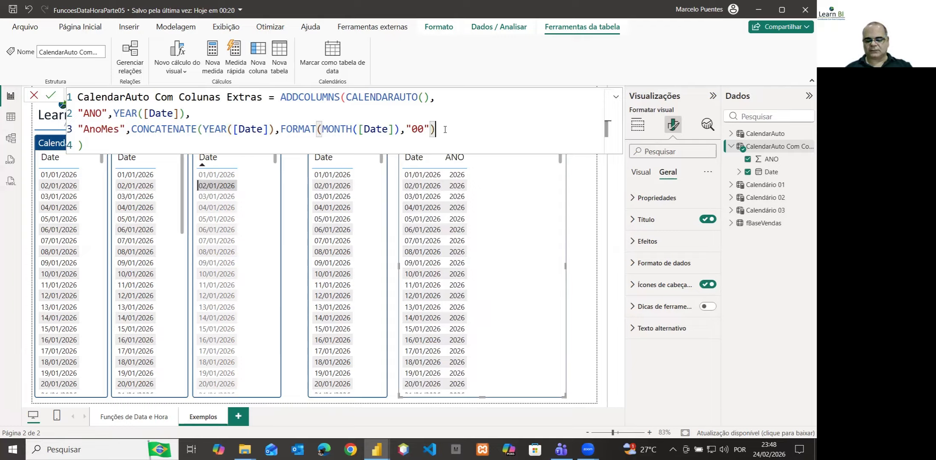
type(")")
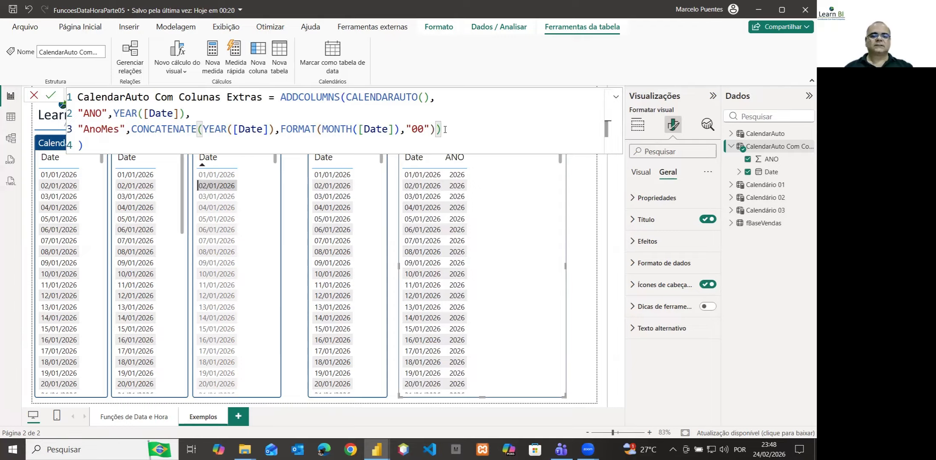
key("Return")
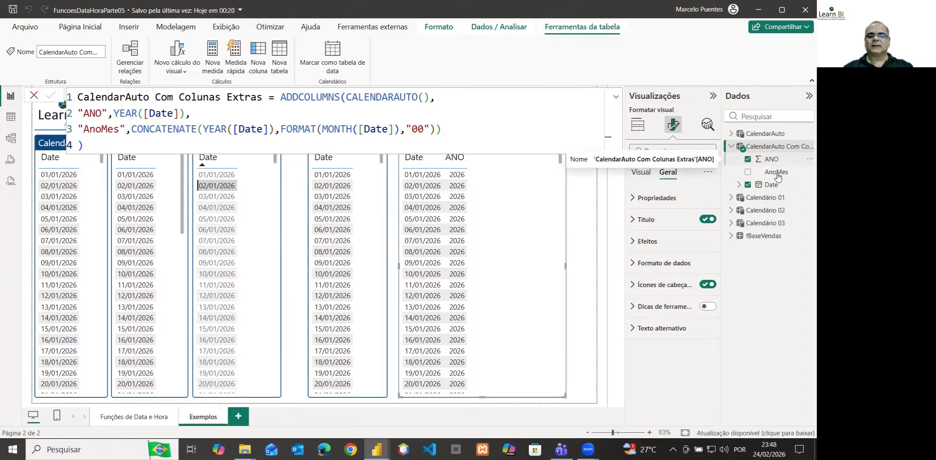
Add the AnoMes field after ANO in the extended calendar's table visual and review its values through the year's months
left_click_drag(778, 172, 684, 315)
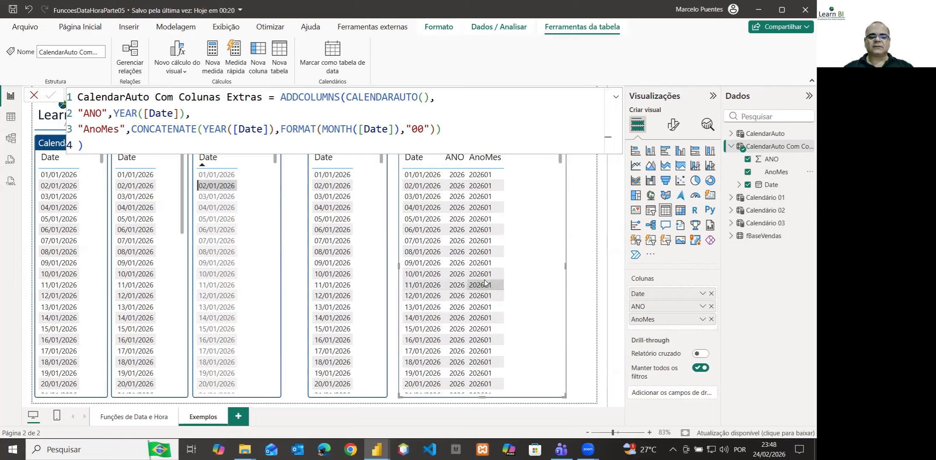
scroll(485, 283, "down", 5)
scroll(485, 283, "down", 20)
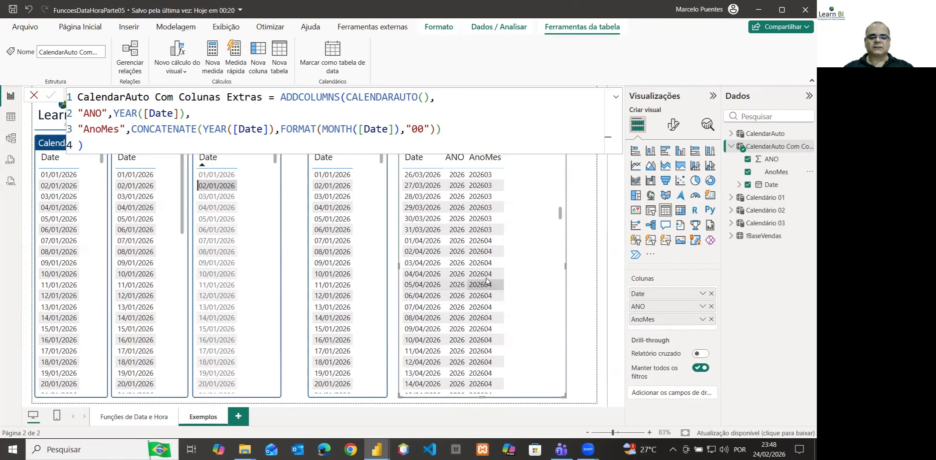
scroll(489, 279, "down", 12)
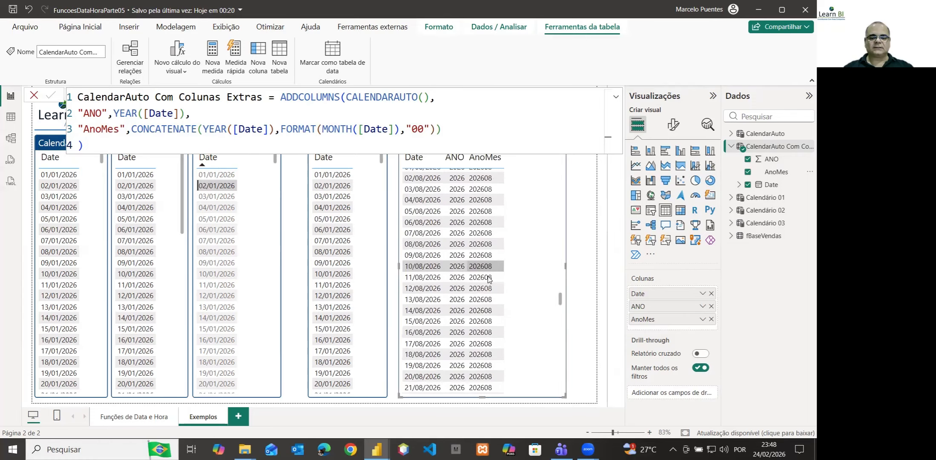
scroll(489, 279, "down", 20)
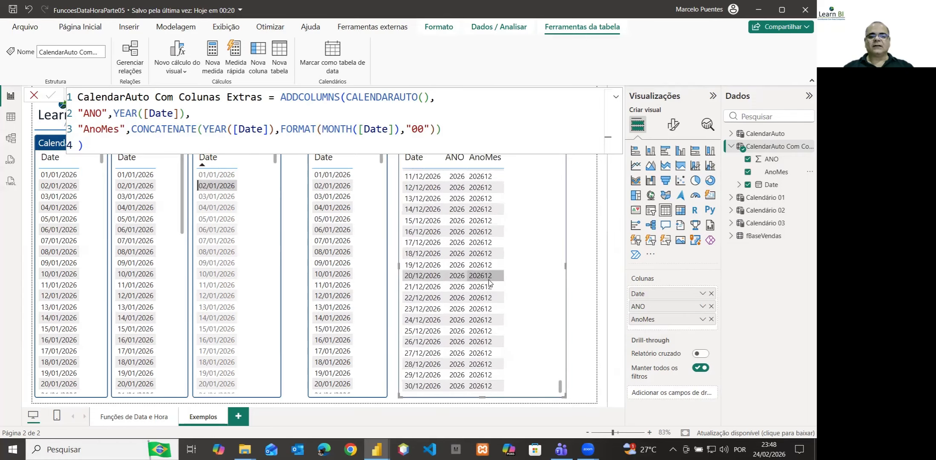
scroll(489, 282, "up", 20)
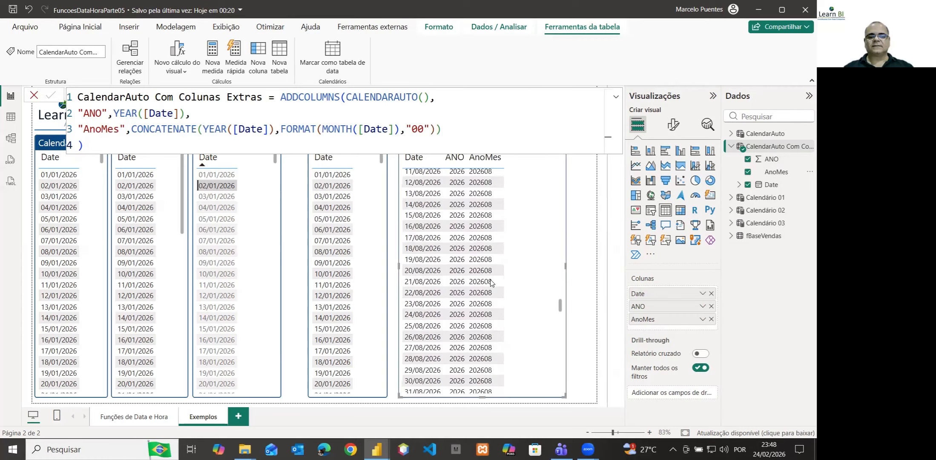
scroll(492, 282, "up", 15)
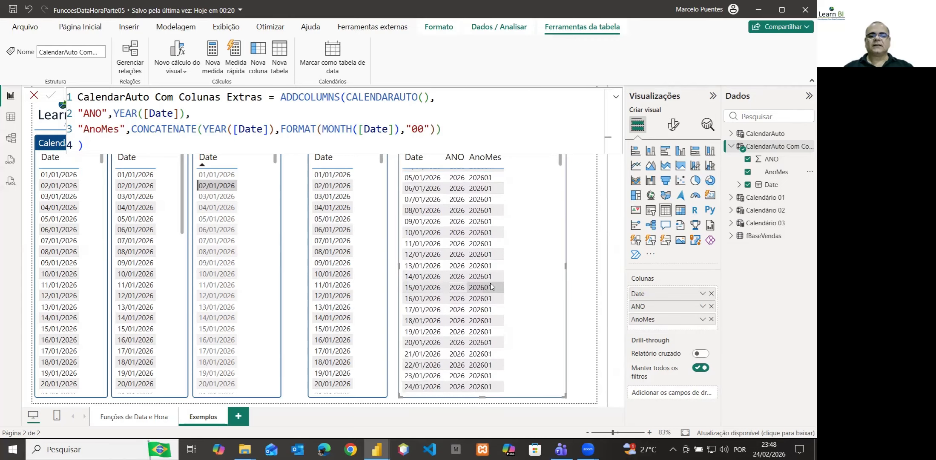
scroll(490, 285, "up", 2)
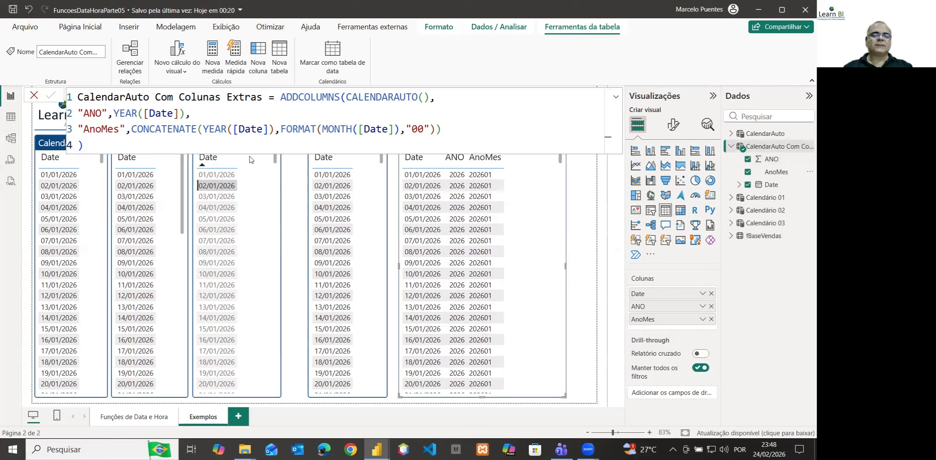
Start a third ADDCOLUMNS column named "Ano_Mes" on a new line after the AnoMes expression, separated by commas
left_click(445, 129)
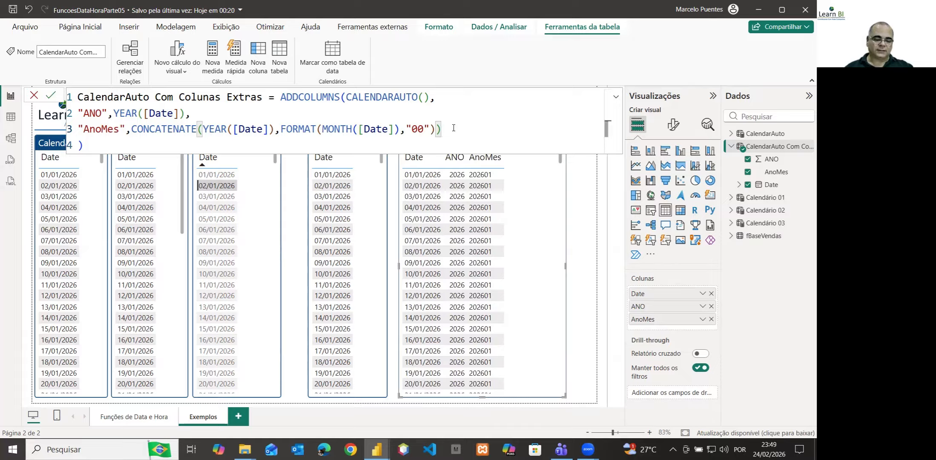
type(",")
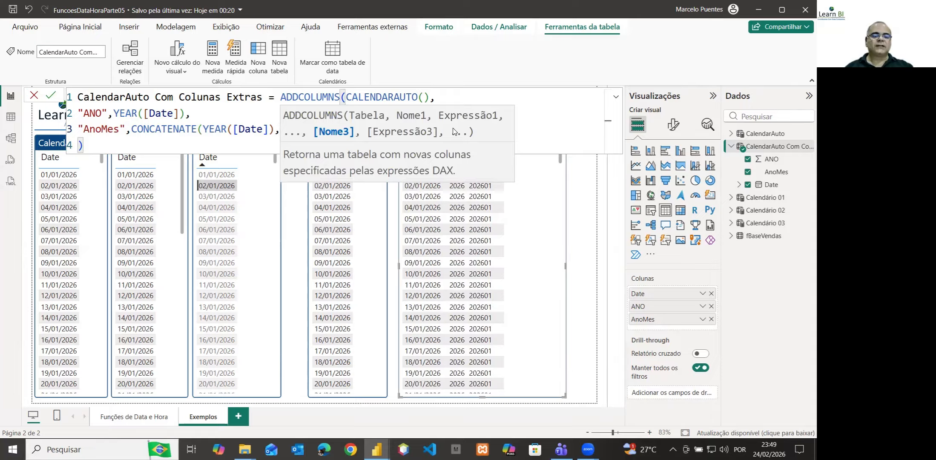
key("shift+Return")
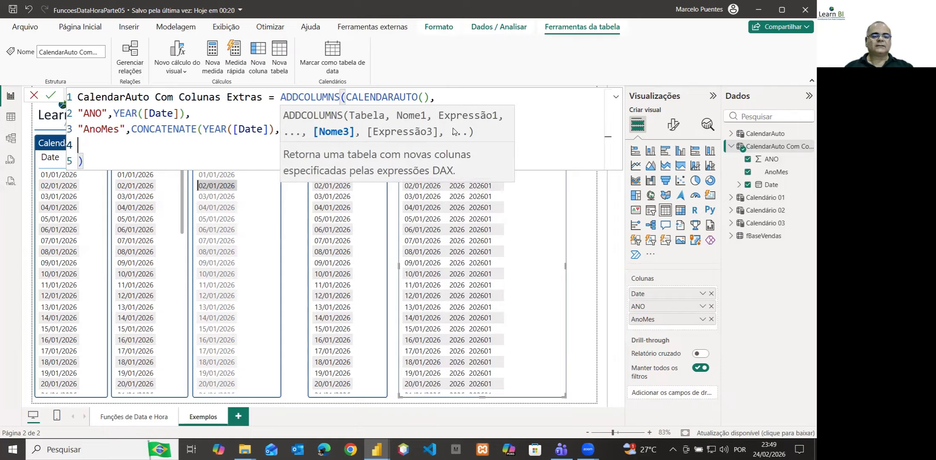
type("\"A")
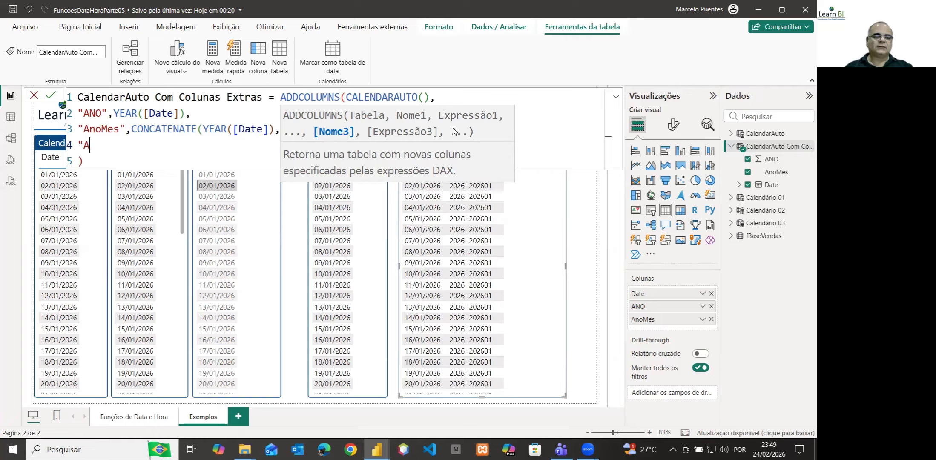
type("no")
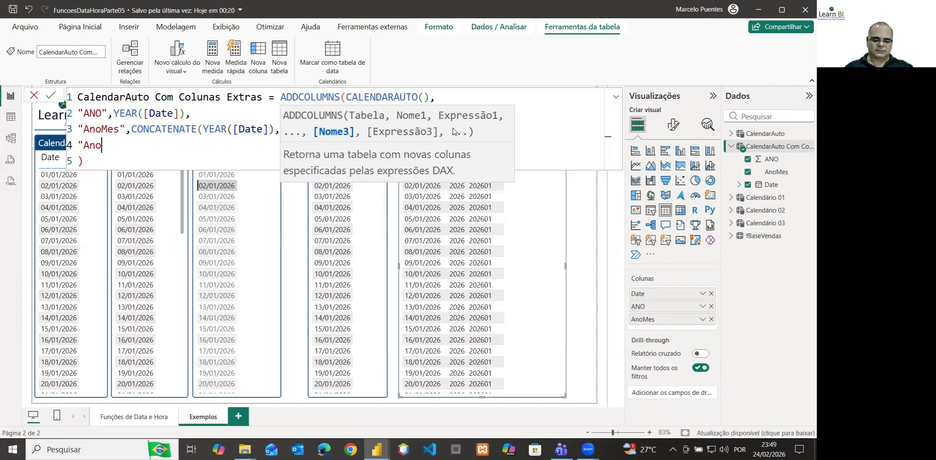
type("_Mo")
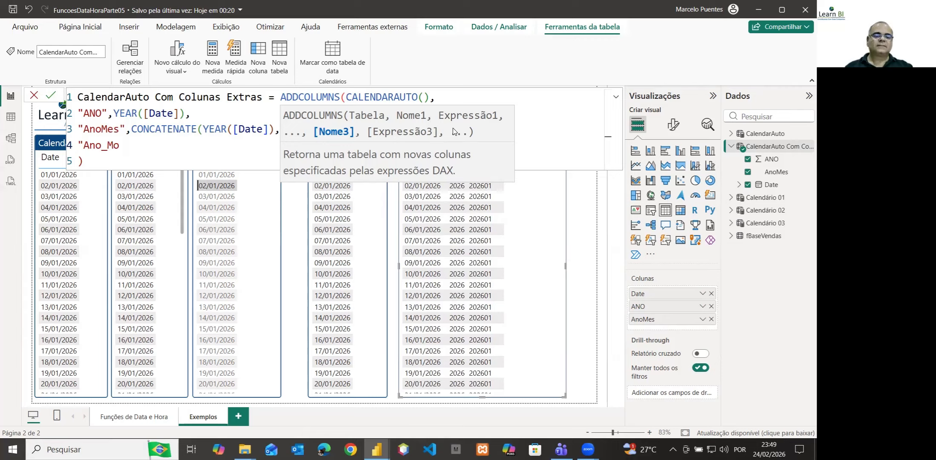
key("BackSpace")
type("es")
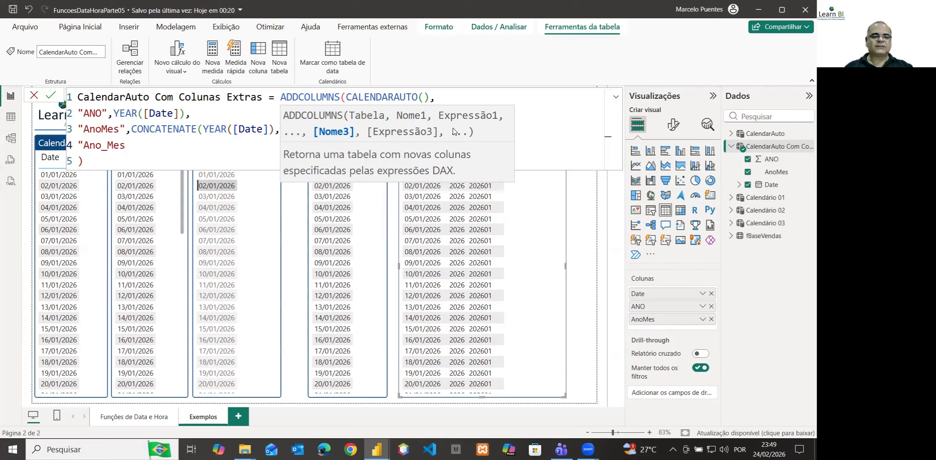
type("\"")
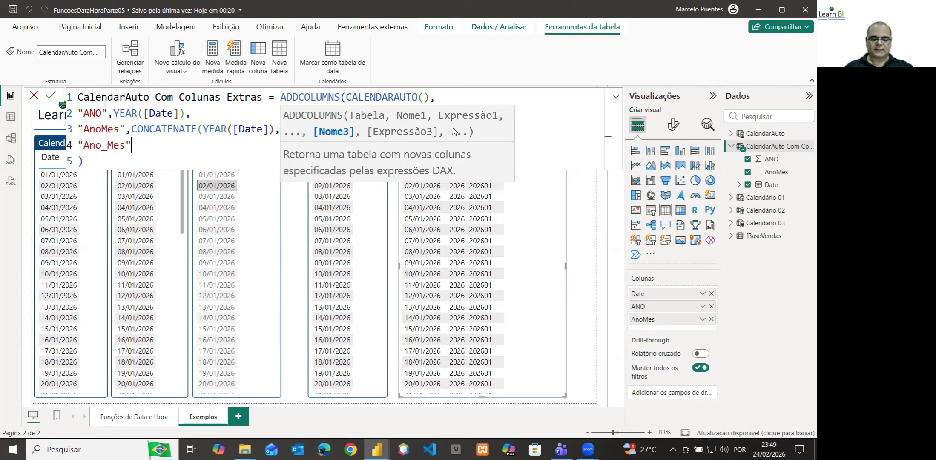
type(",")
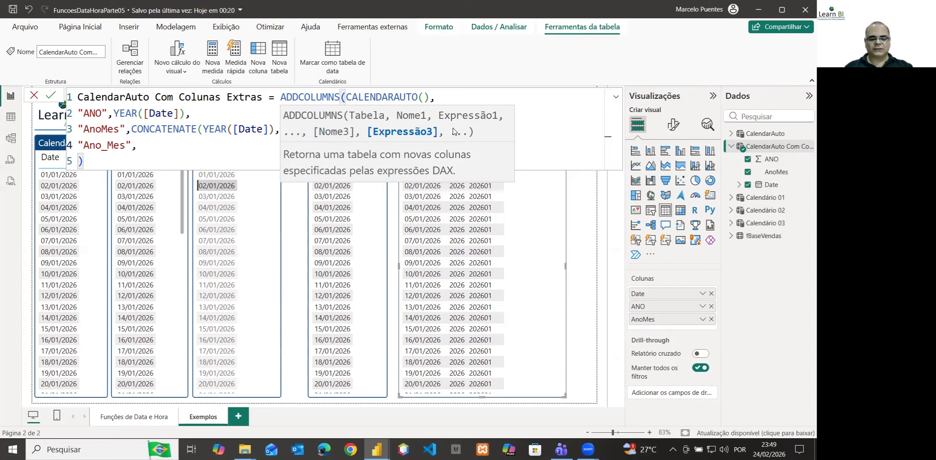
type("con")
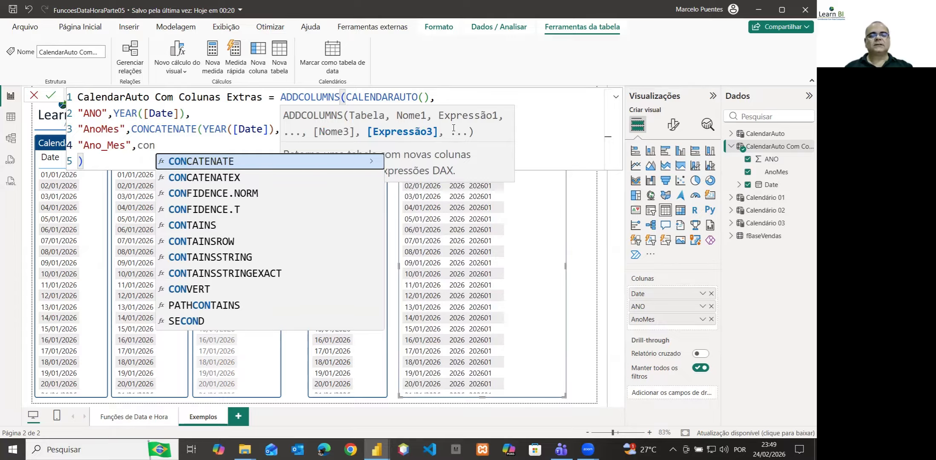
Begin the Ano_Mes expression with CONCATENATE, using YEAR([Date]) as its first text argument
key("Tab")
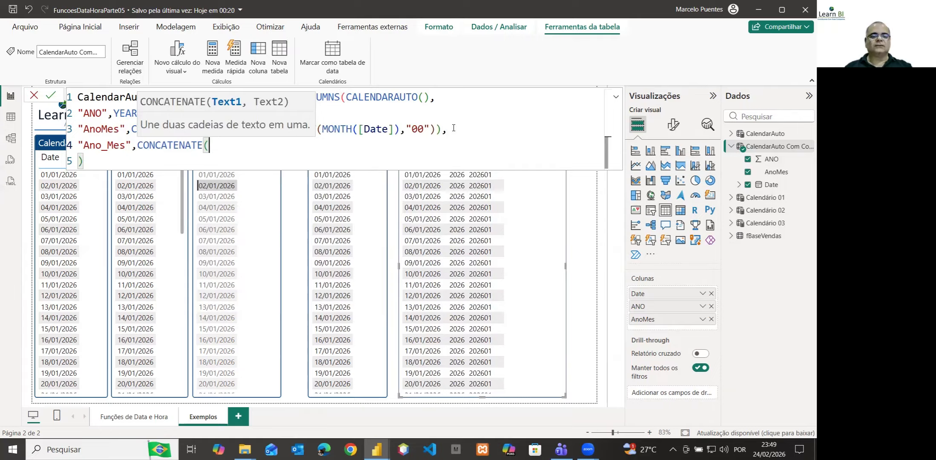
type("y")
key("Tab")
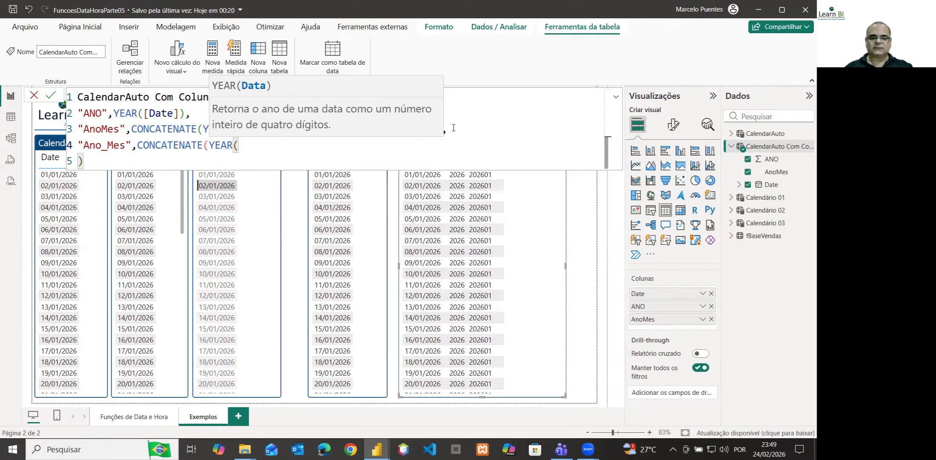
type("[")
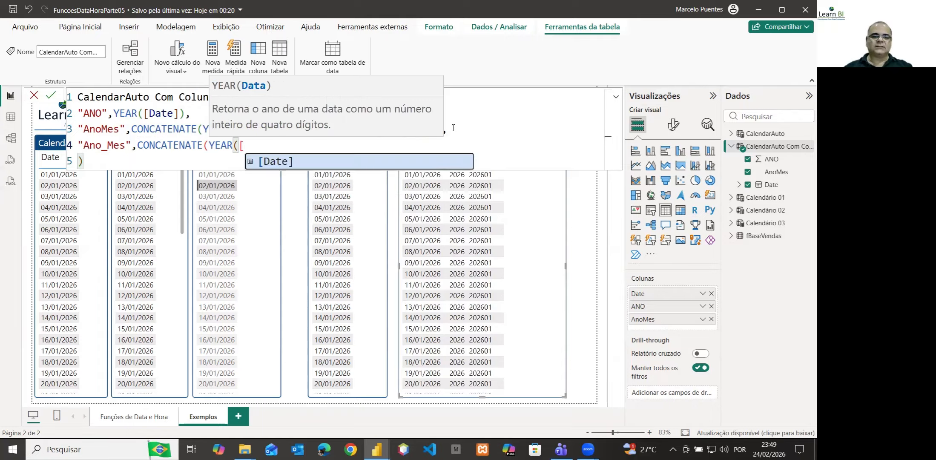
left_click(274, 161)
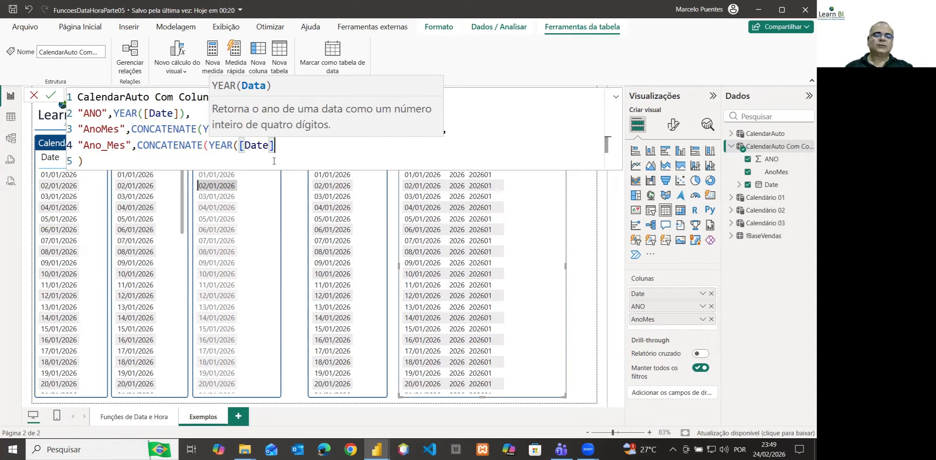
type(")")
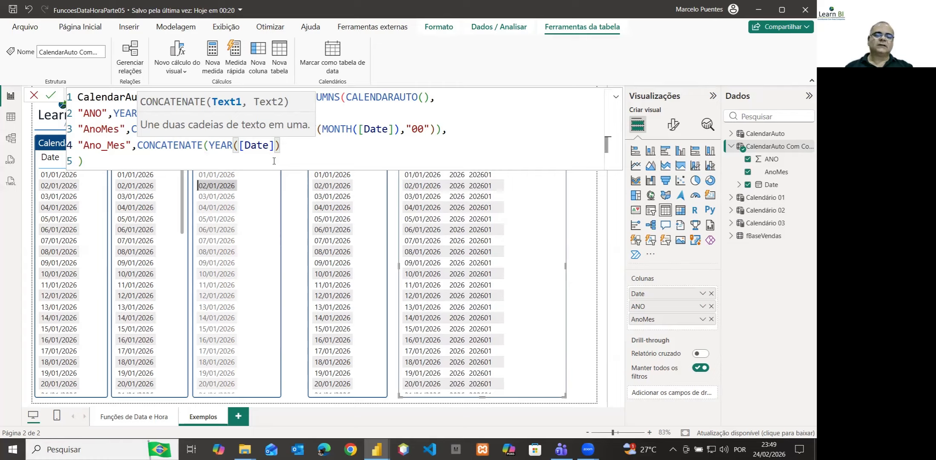
type(",")
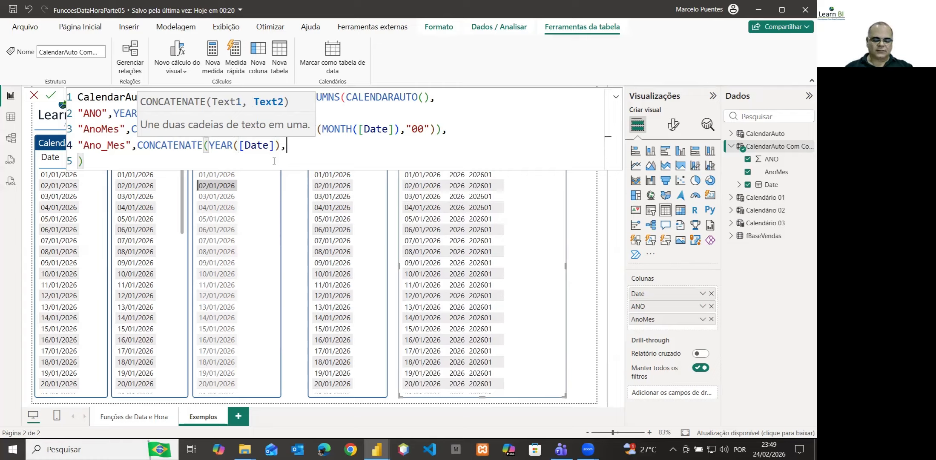
type("mon")
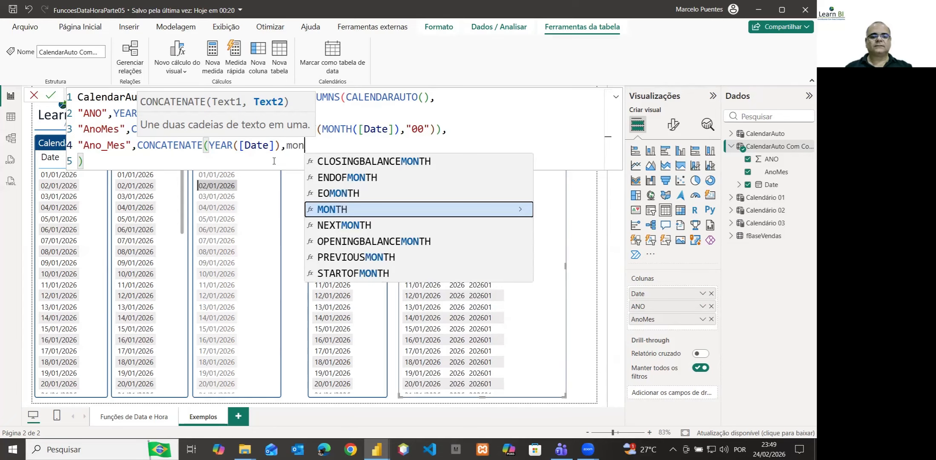
Complete the Ano_Mes CONCATENATE with unformatted MONTH([Date]) as its second argument, and commit the table formula
key("Tab")
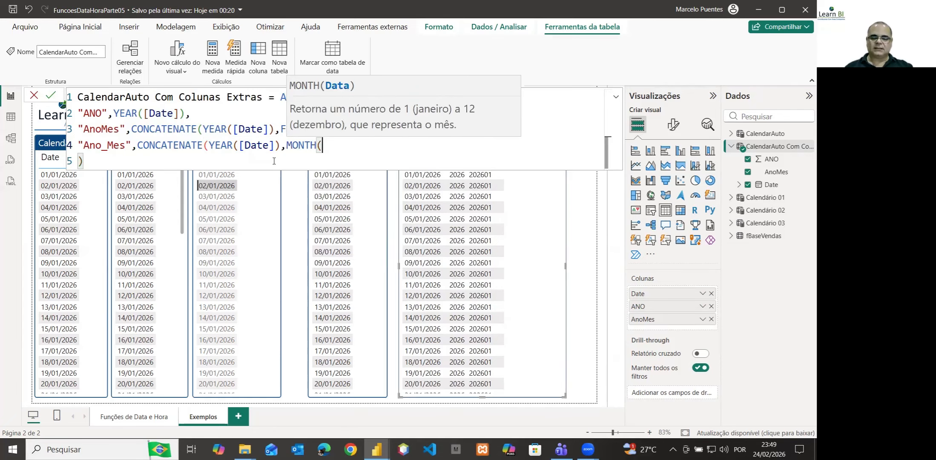
type("[")
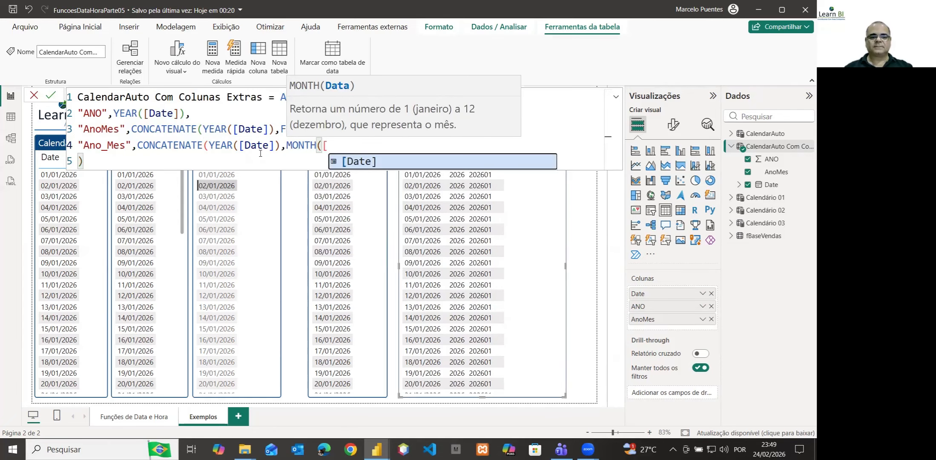
key("Tab")
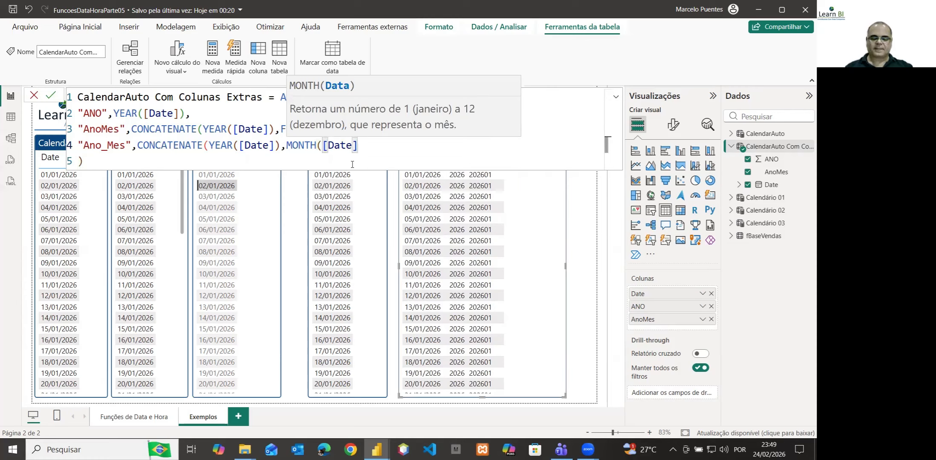
type(")")
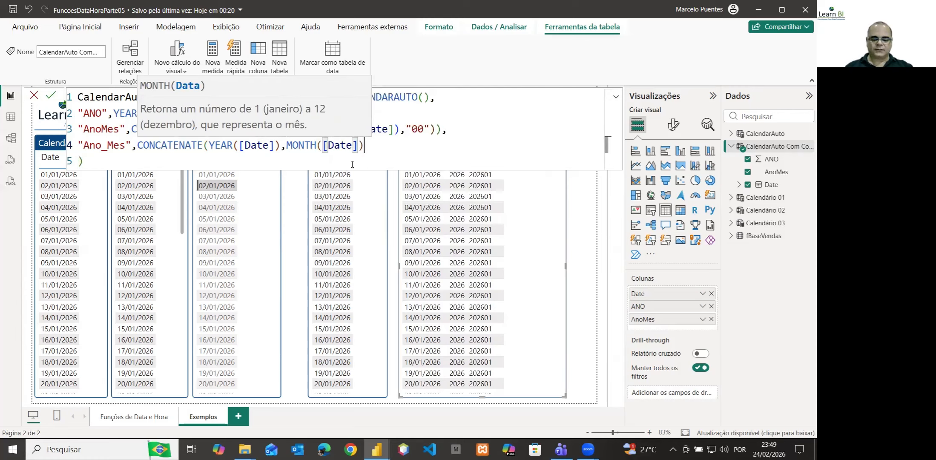
type(")")
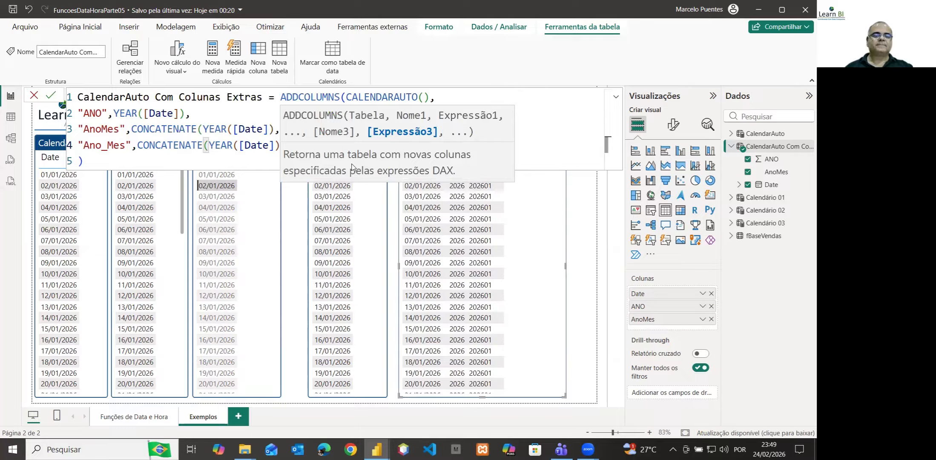
left_click(142, 159)
key("Return")
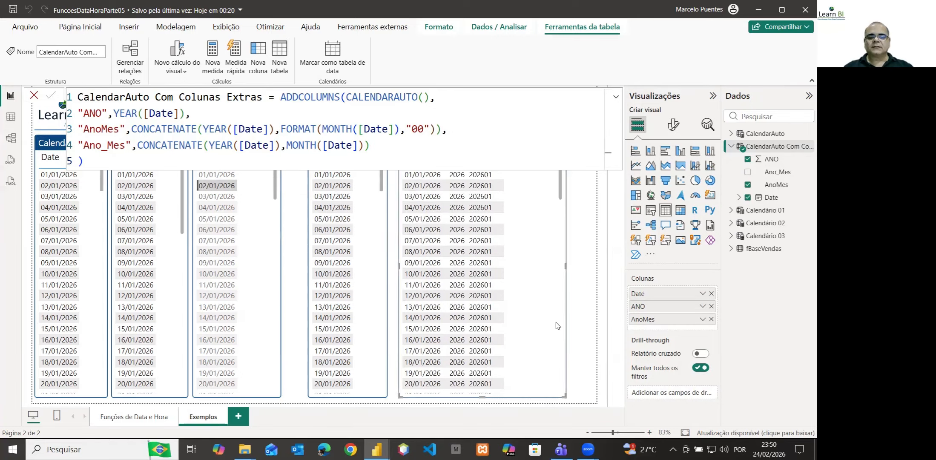
Collapse the formula editor to a single line and add the Ano_Mes field after AnoMes in the extended calendar's table visual
left_click(617, 100)
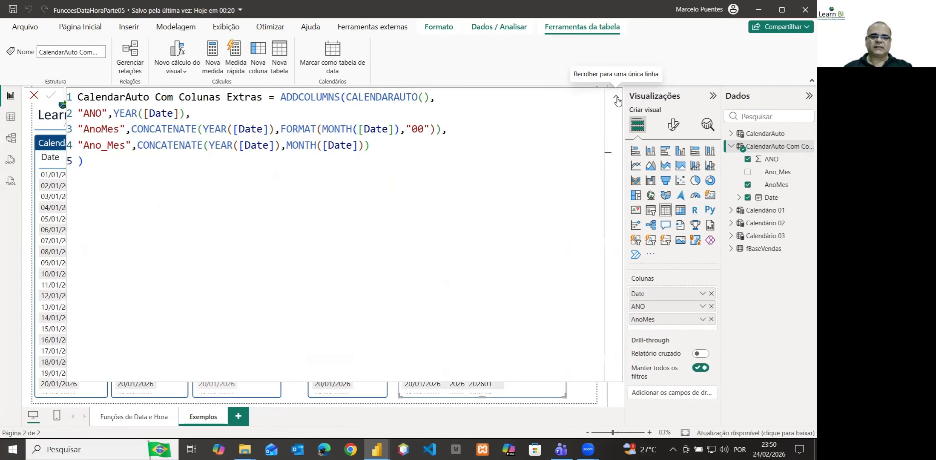
left_click(617, 99)
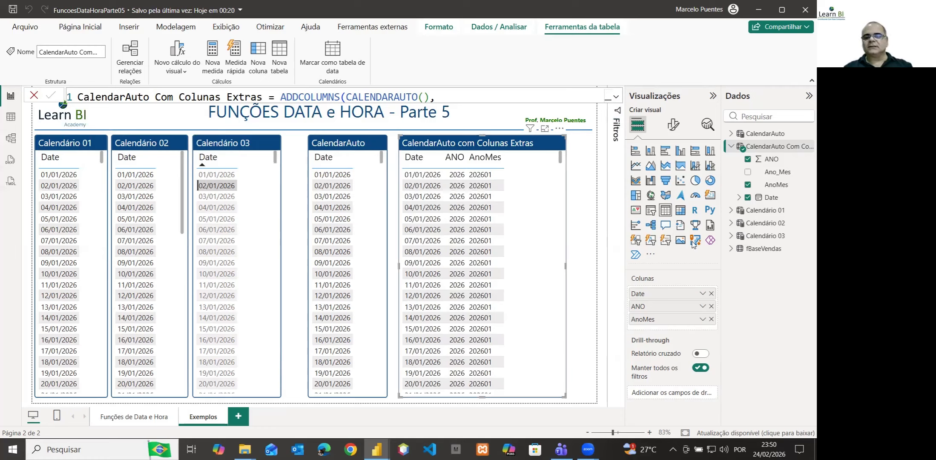
left_click_drag(775, 172, 681, 332)
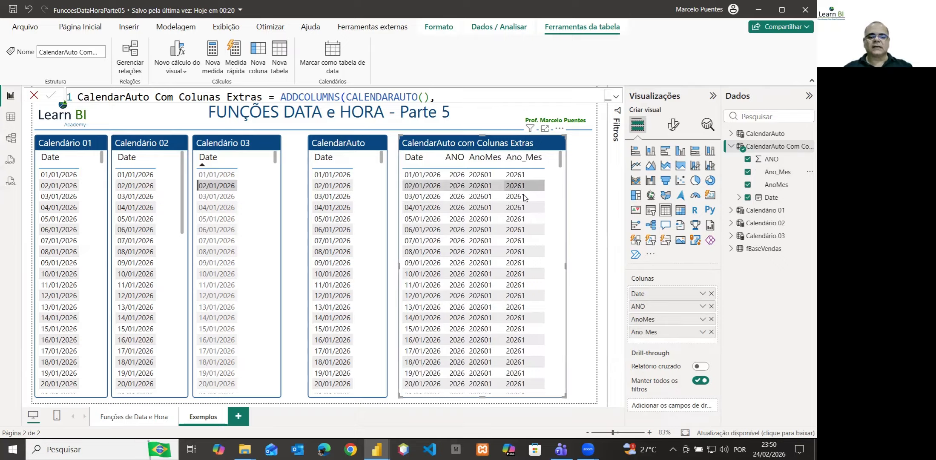
Compare the AnoMes and Ano_Mes values in the extended calendar's table visual from January through October
scroll(526, 201, "down", 13)
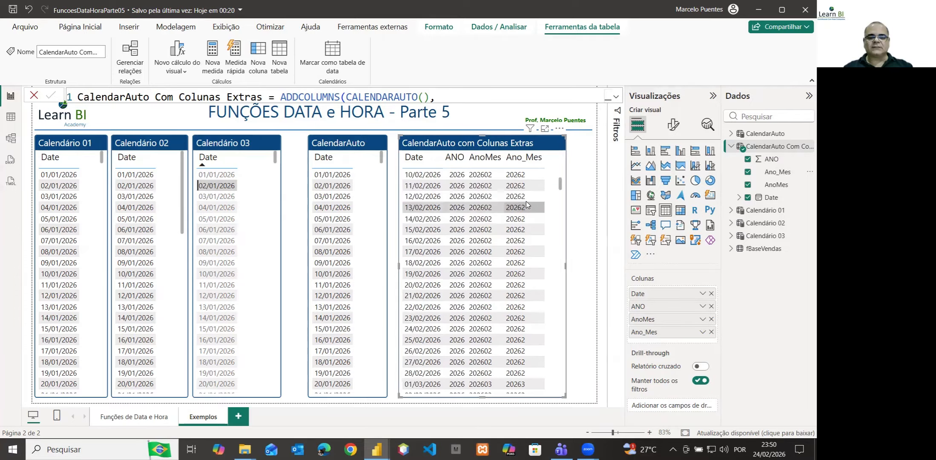
scroll(526, 201, "down", 1)
scroll(526, 201, "down", 12)
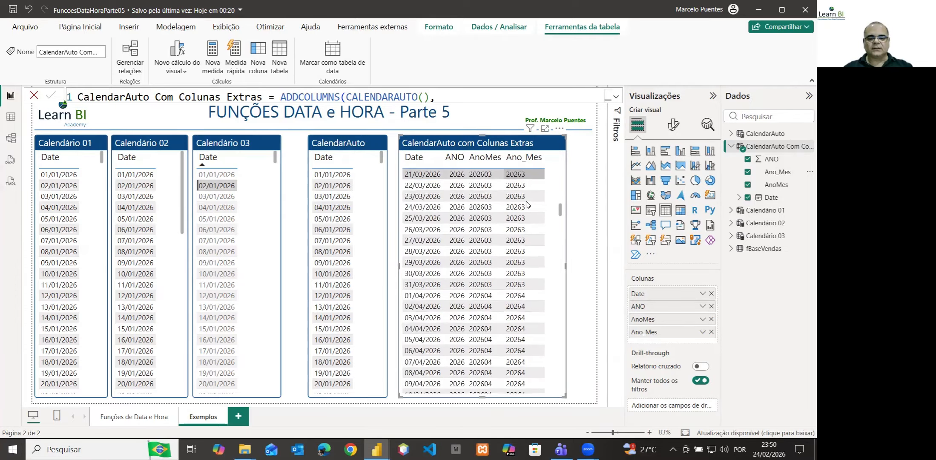
scroll(526, 201, "down", 12)
scroll(526, 202, "down", 20)
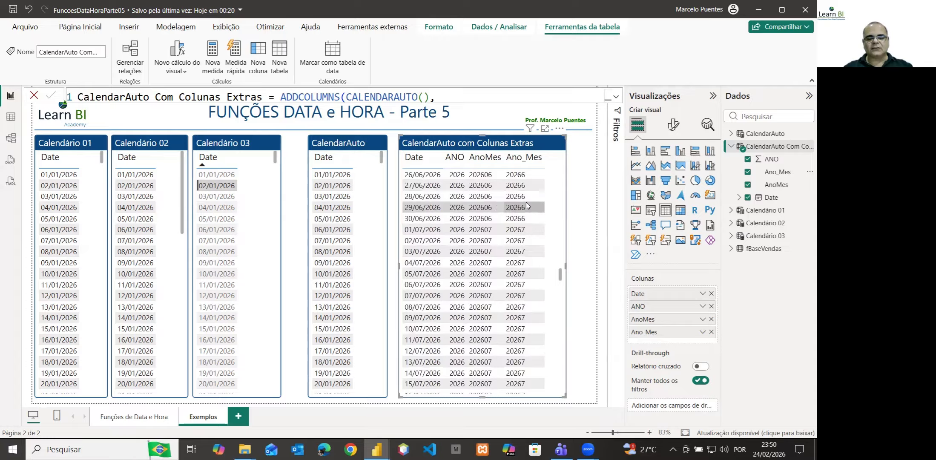
scroll(525, 202, "down", 11)
scroll(525, 202, "down", 11)
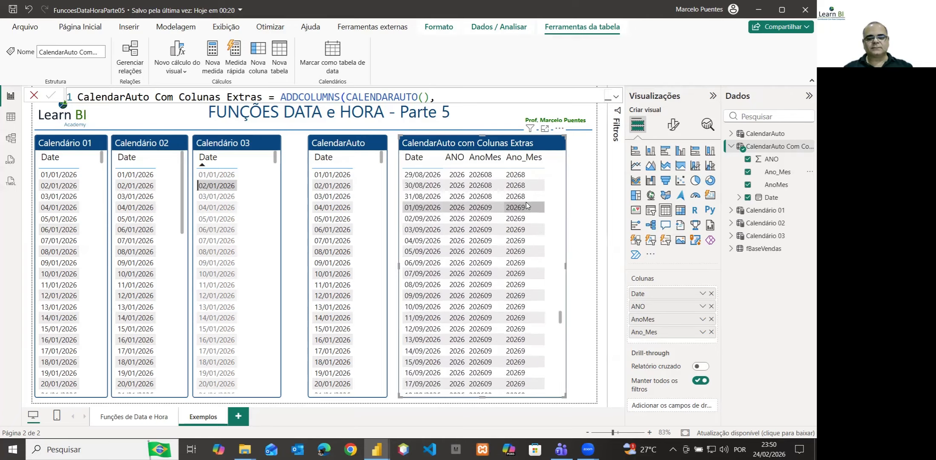
scroll(527, 206, "down", 5)
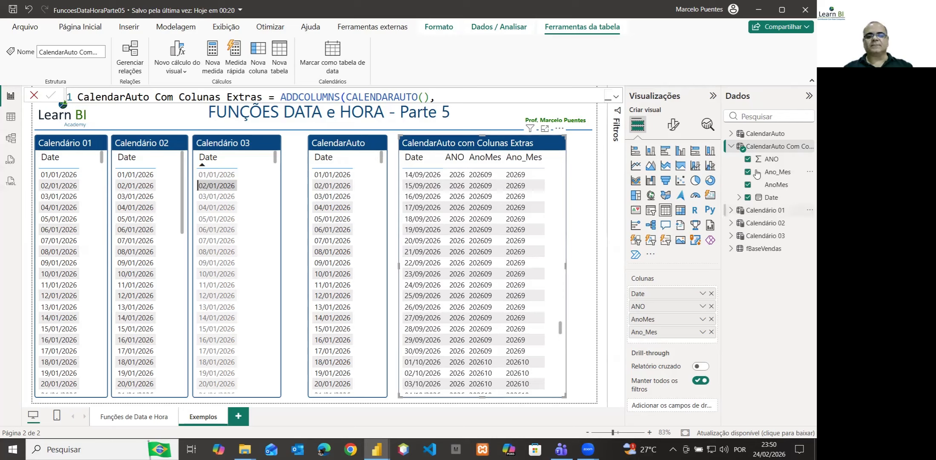
left_click(476, 163)
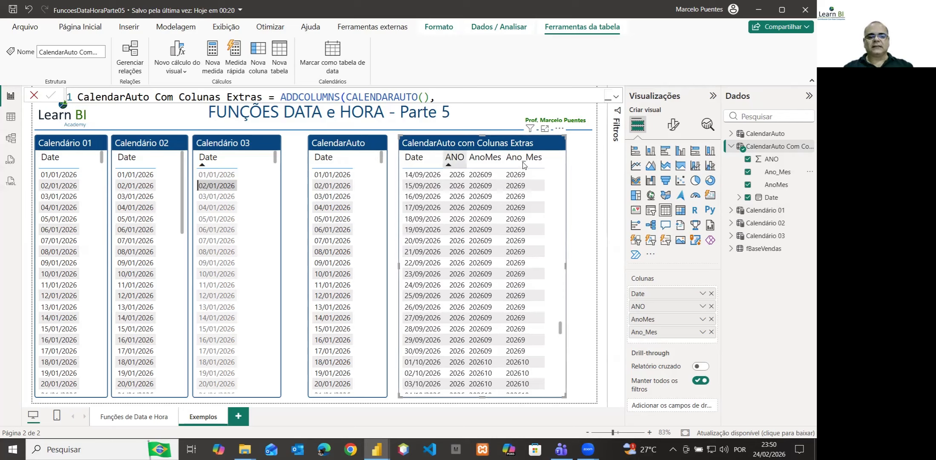
left_click(514, 167)
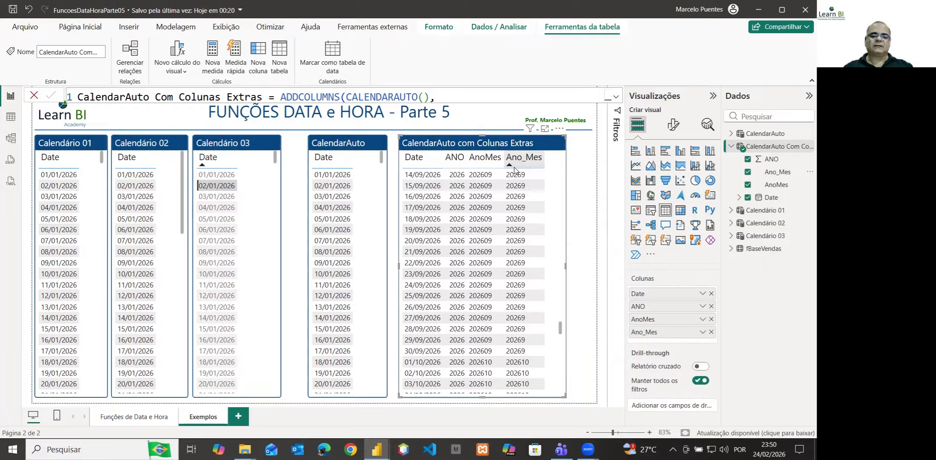
left_click(487, 160)
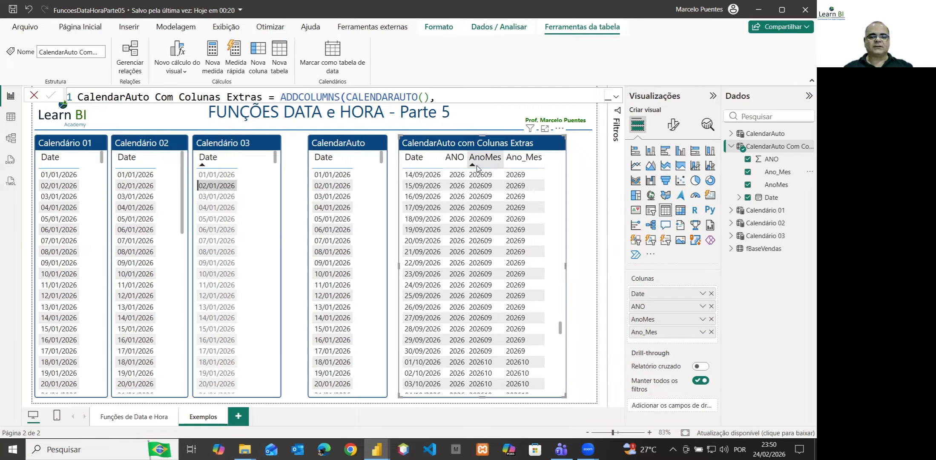
left_click(455, 161)
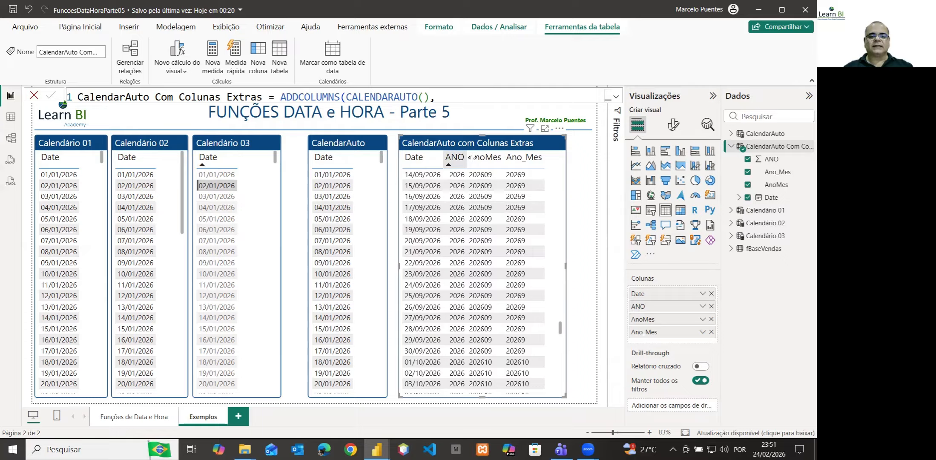
Widen the ANO, AnoMes and Ano_Mes columns slightly in the extended calendar's table visual to space out their headers
left_click_drag(472, 158, 476, 158)
left_click(502, 158)
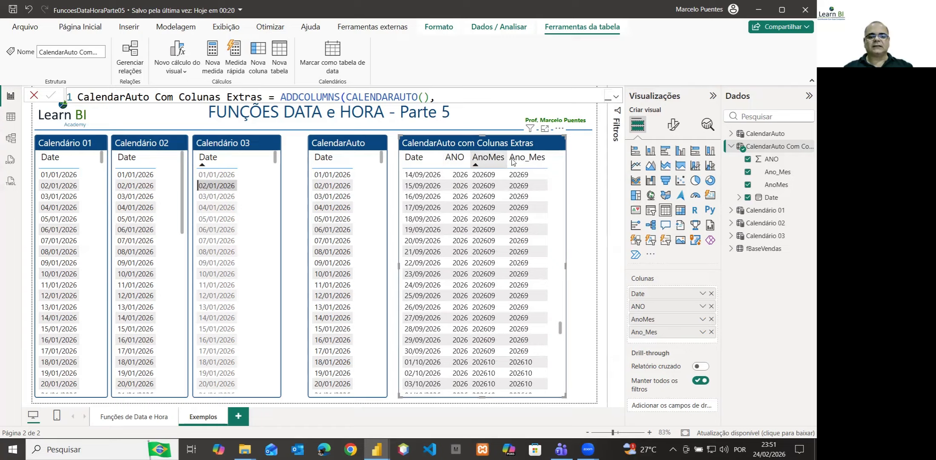
left_click(550, 160)
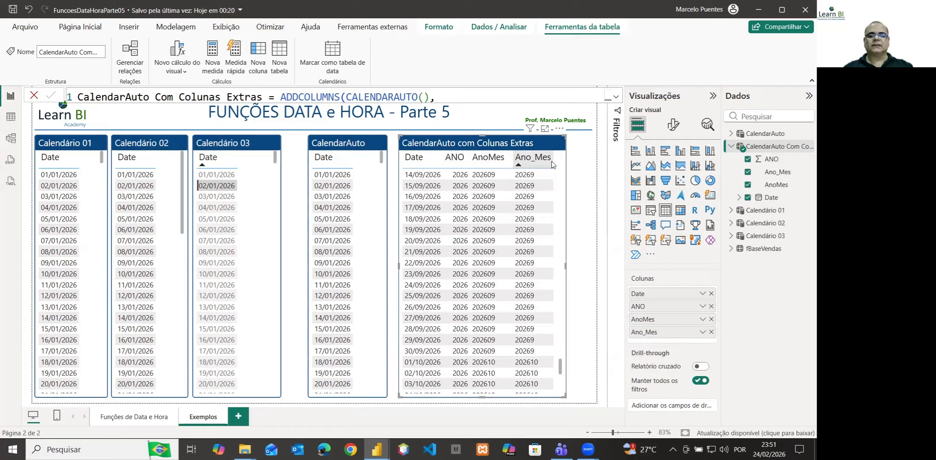
left_click_drag(552, 161, 554, 160)
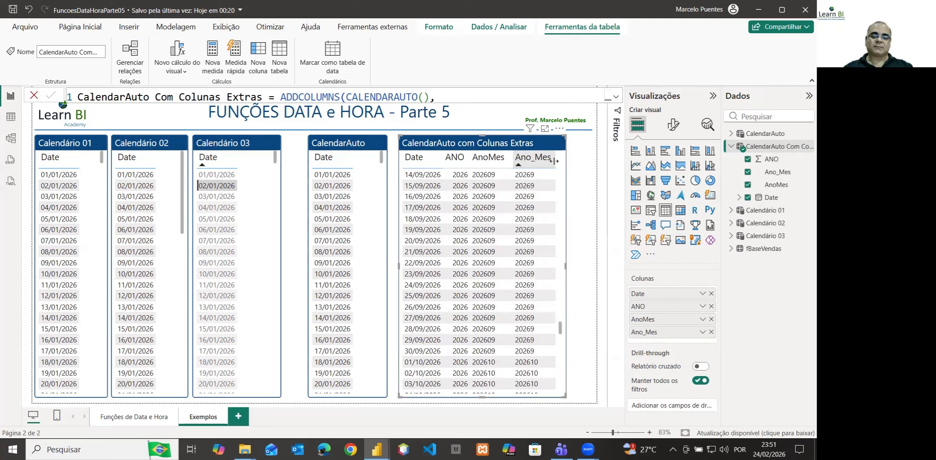
left_click(456, 158)
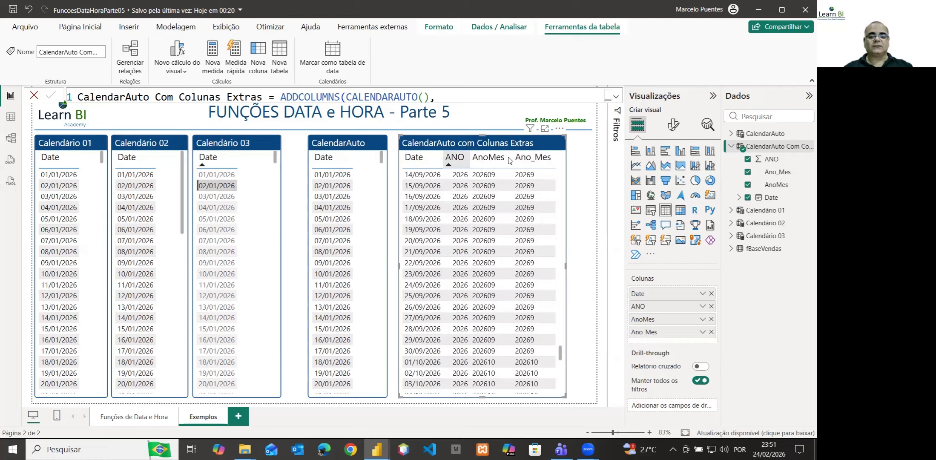
left_click(537, 160)
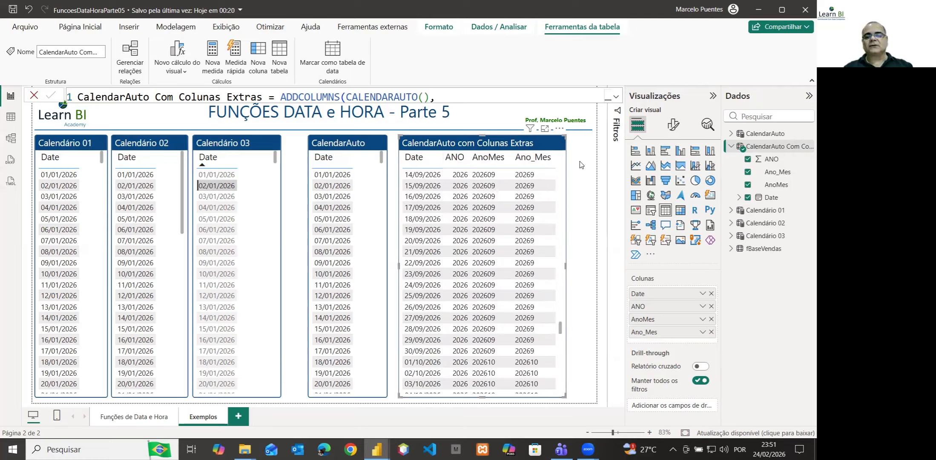
Check the data types of AnoMes and Ano_Mes in the extended calendar table, and convert AnoMes to Número inteiro
left_click(775, 188)
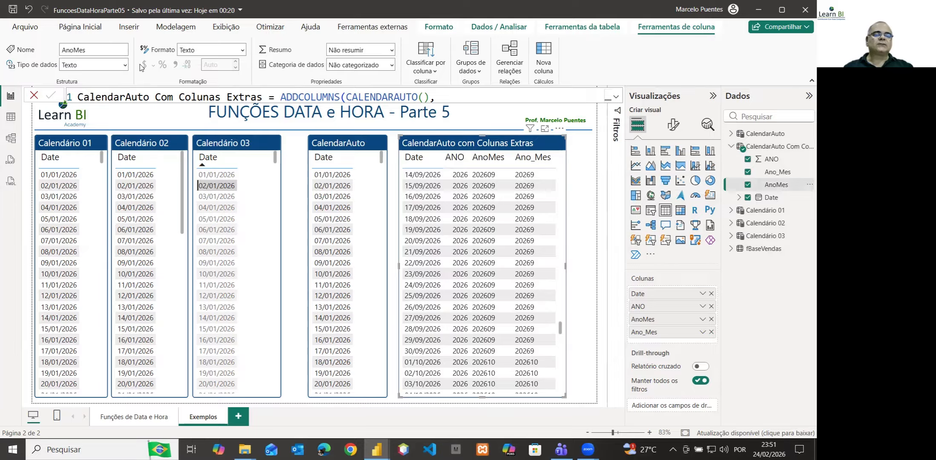
left_click(776, 173)
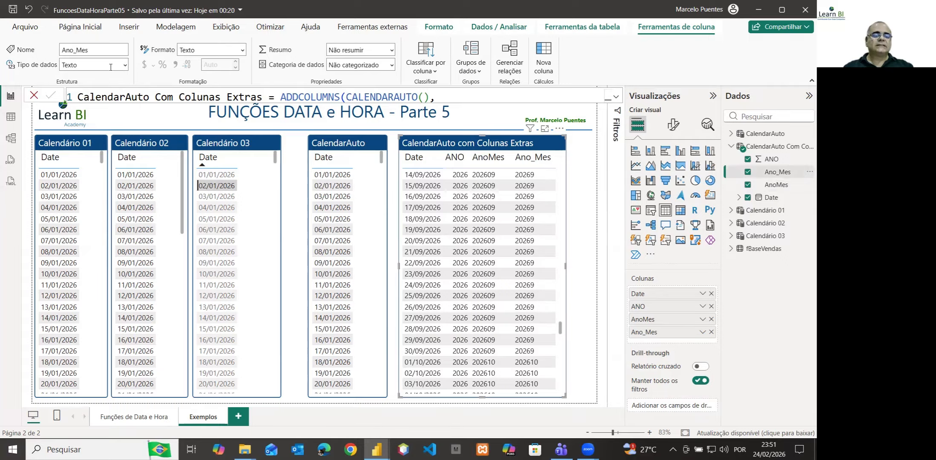
left_click(779, 187)
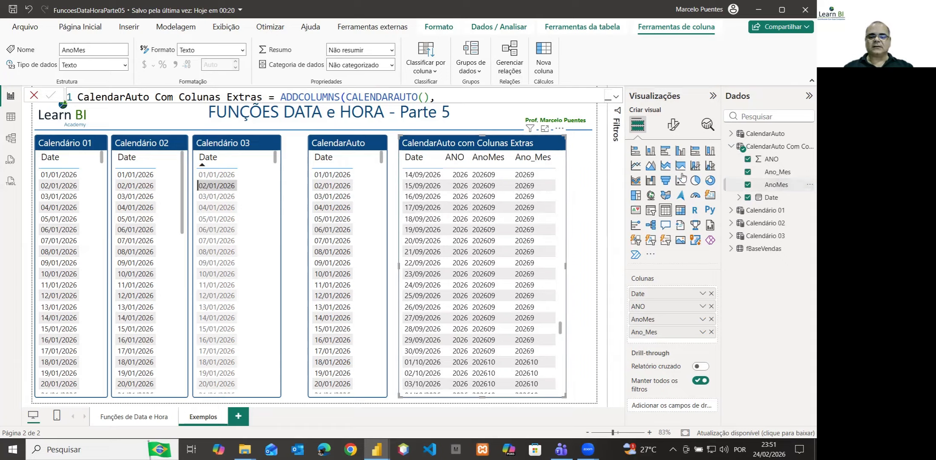
left_click(125, 65)
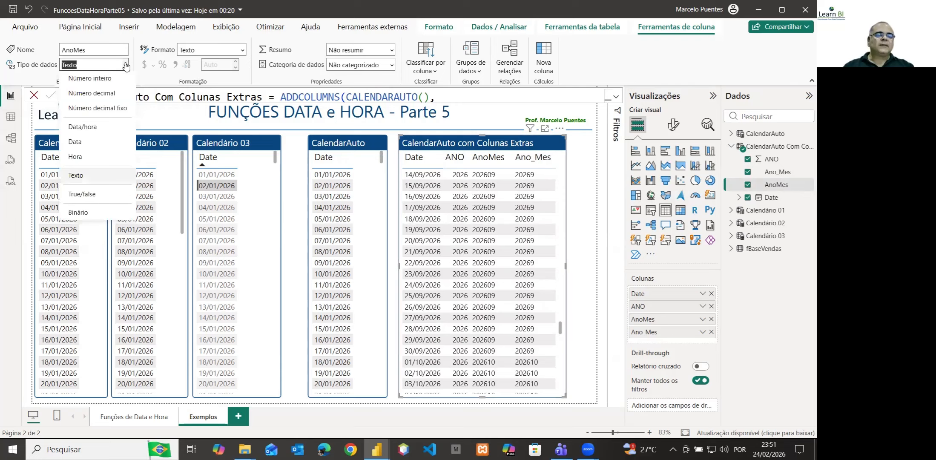
left_click(106, 79)
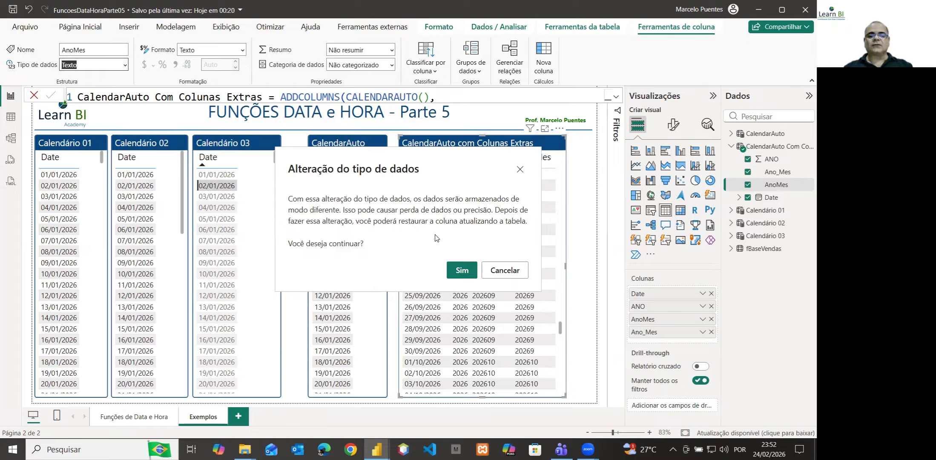
left_click(461, 270)
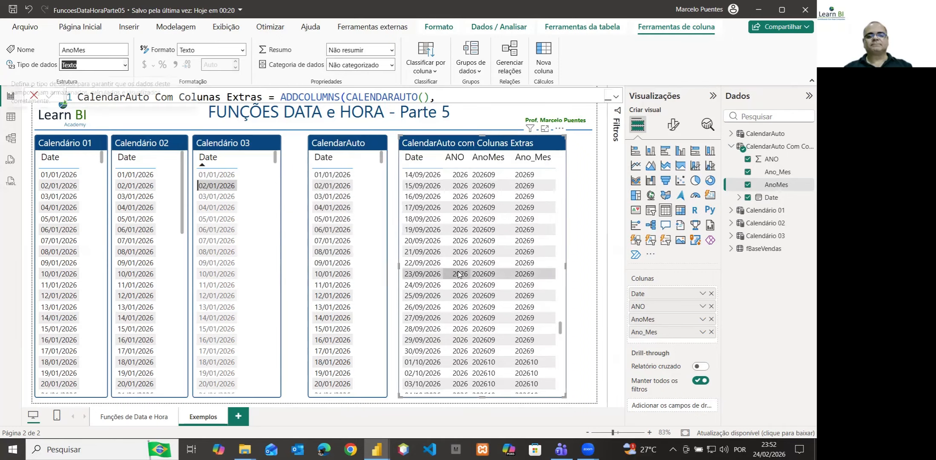